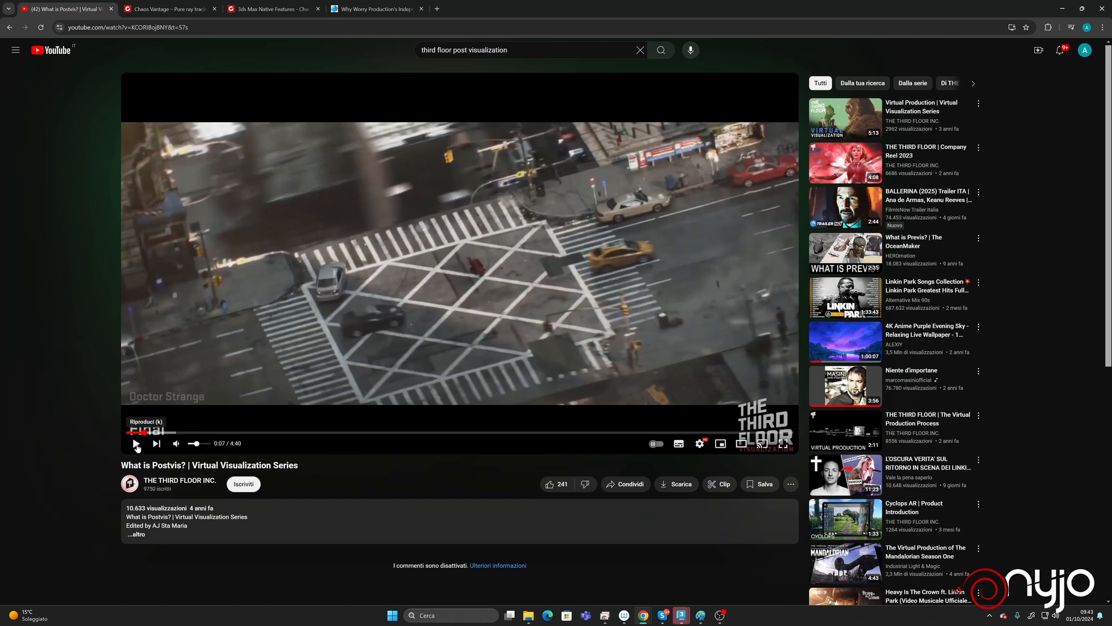
Step: Play the "What is Postvis?" video, pause it after the comparison shots, and switch back to the empty 3ds Max scene
left_click(136, 444)
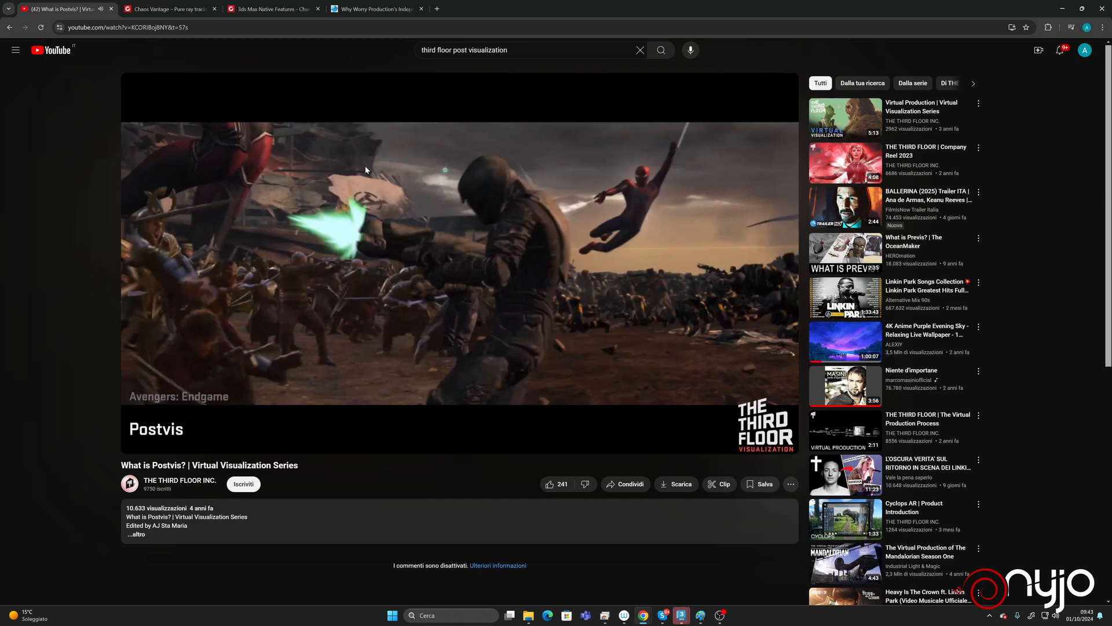
left_click(138, 444)
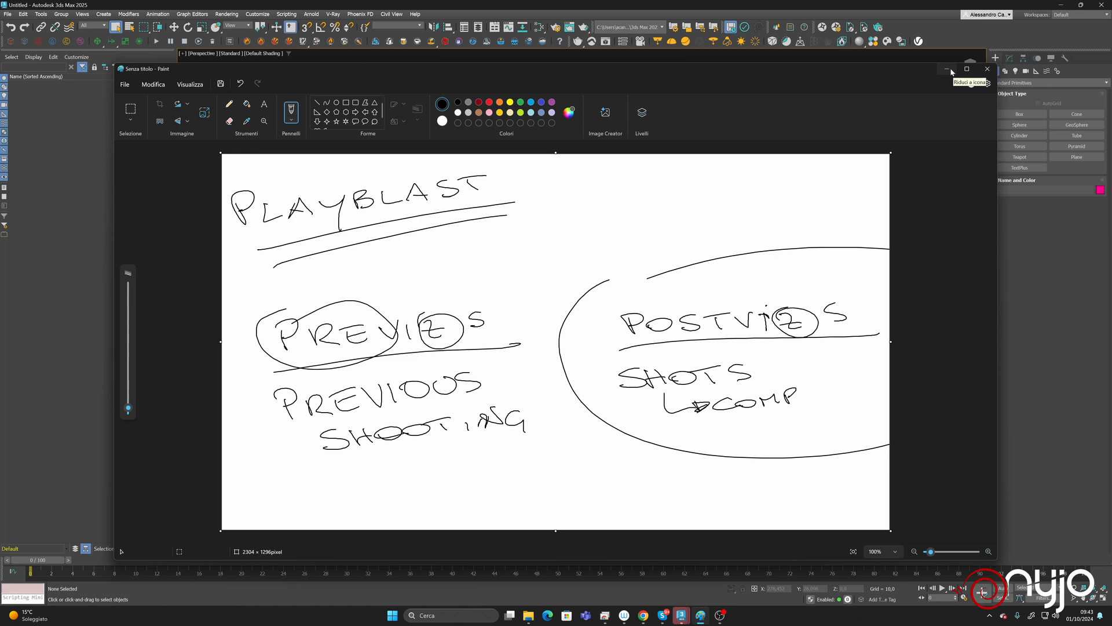
left_click(950, 70)
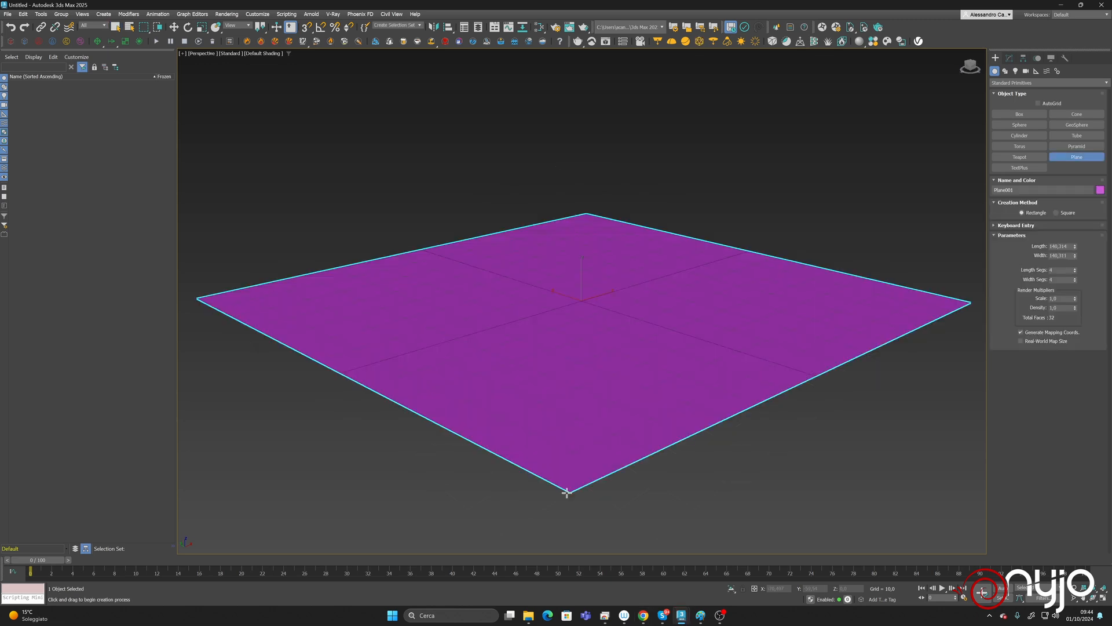
Step: Find and launch Chaos Vantage on the computer
key("super")
type("vant")
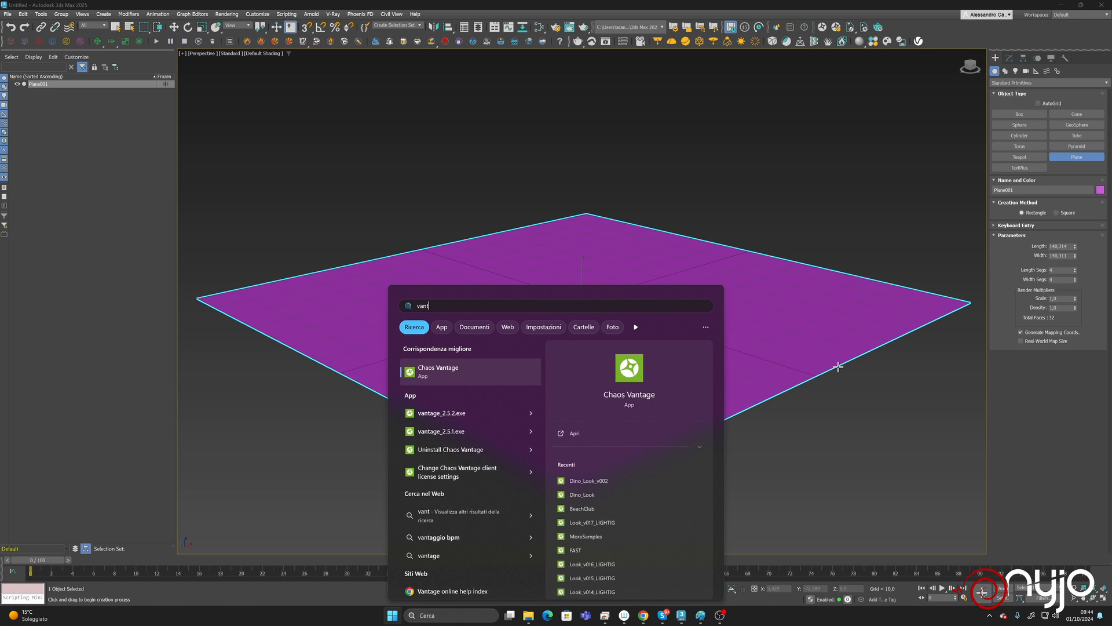
left_click(630, 369)
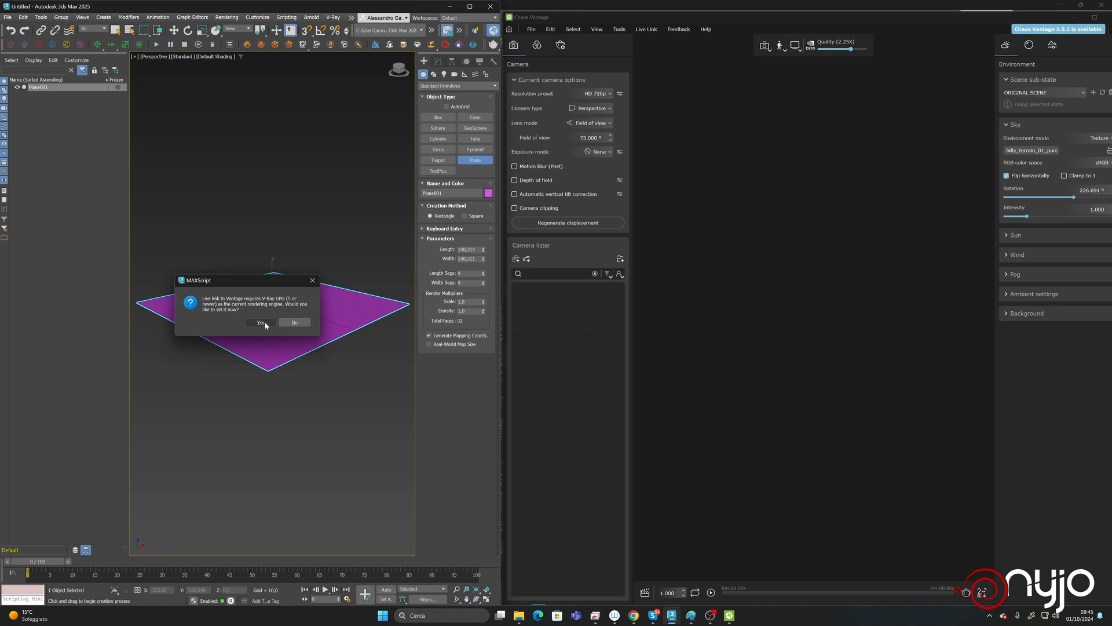
Step: Accept V-Ray GPU as the rendering engine for the live link to Vantage and move the V-Ray Log clear of the 3ds Max viewport
left_click(261, 322)
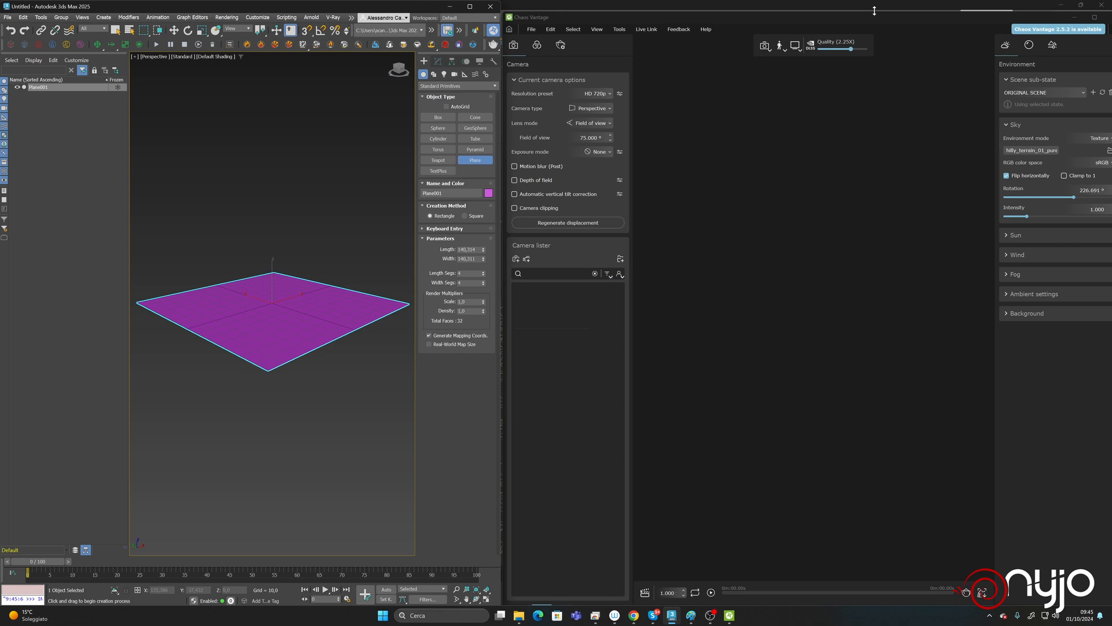
left_click(874, 10)
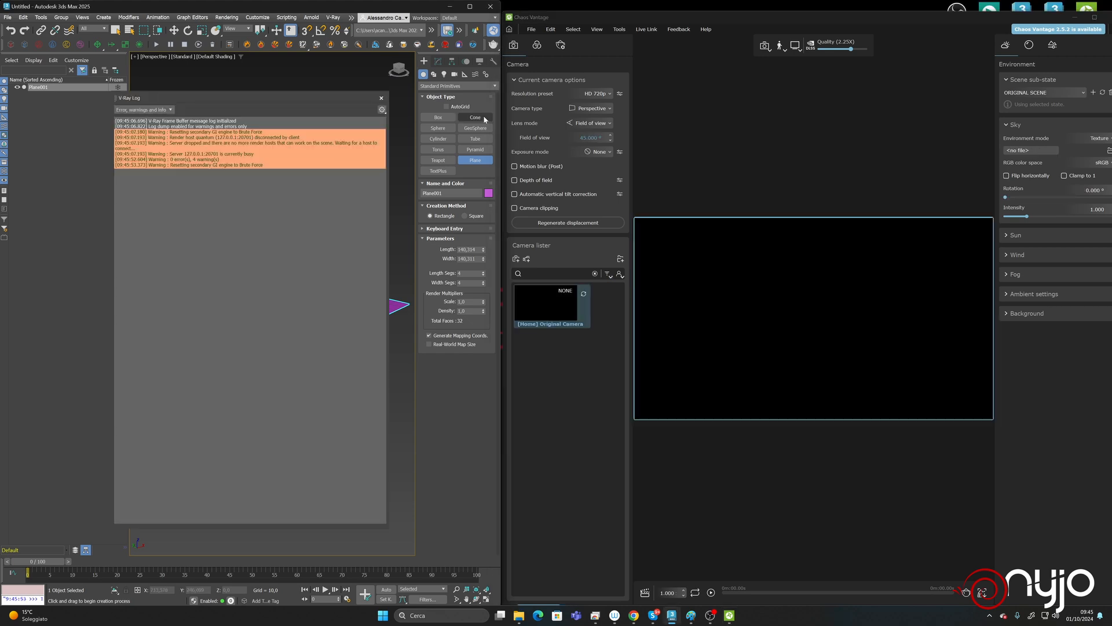
left_click_drag(239, 92, 798, 468)
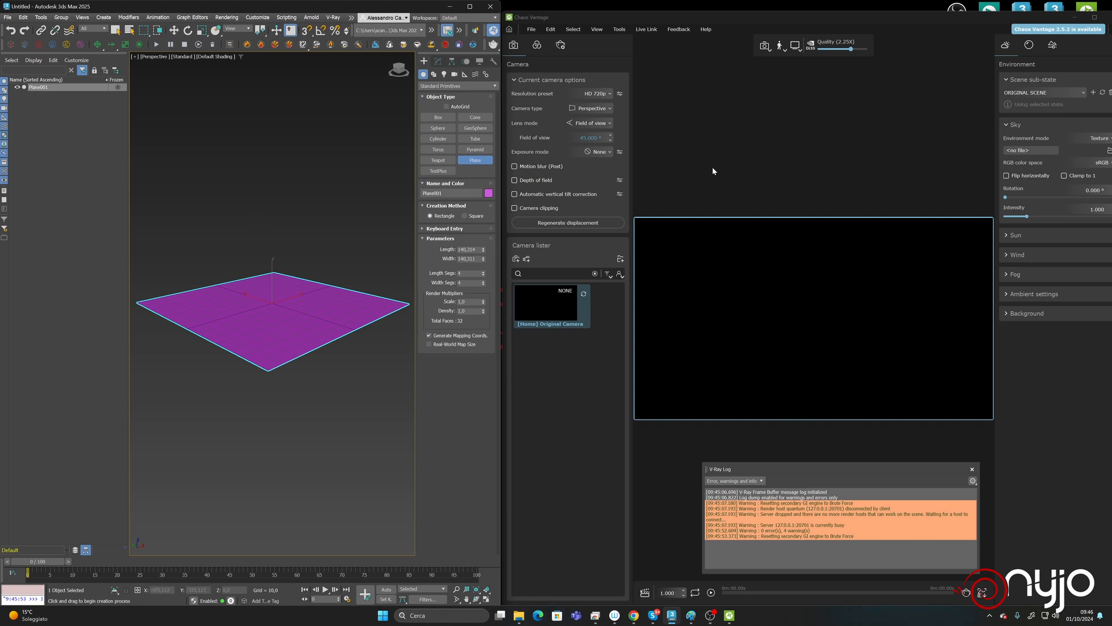
Step: Reposition and resize the Chaos Vantage window so all of its panels fit beside 3ds Max
left_click_drag(899, 21, 897, 16)
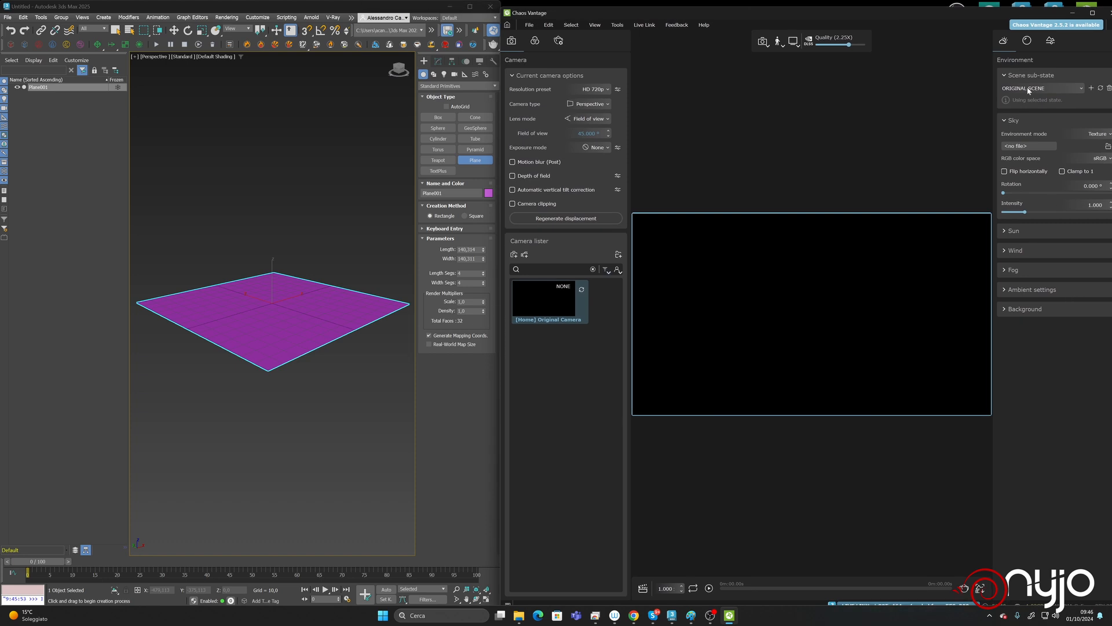
left_click_drag(978, 7, 972, 18)
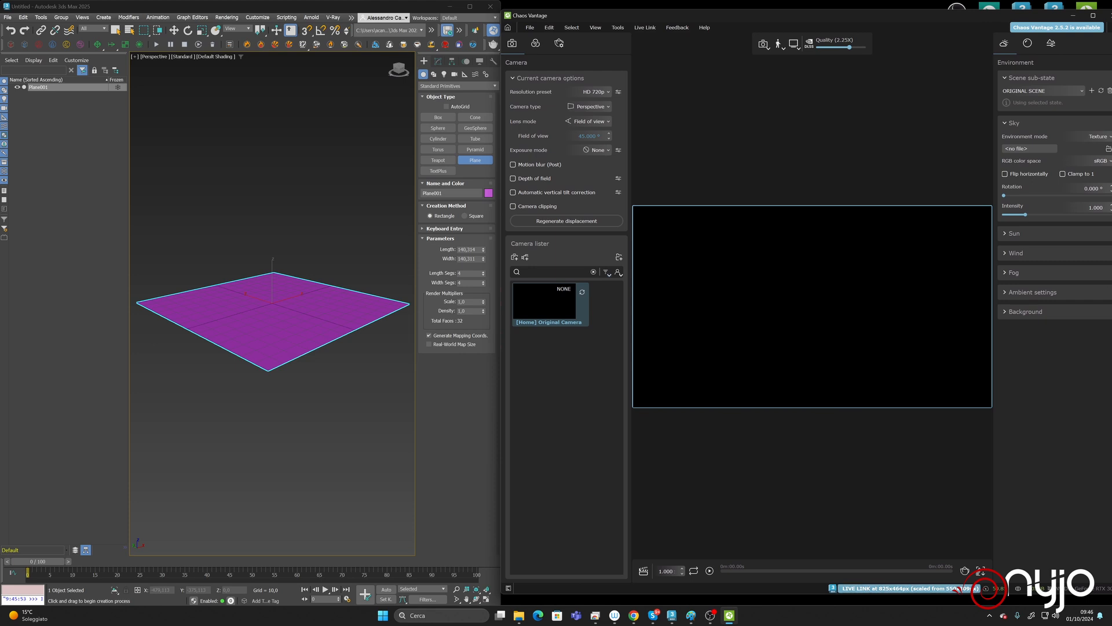
left_click_drag(1111, 256, 1110, 255)
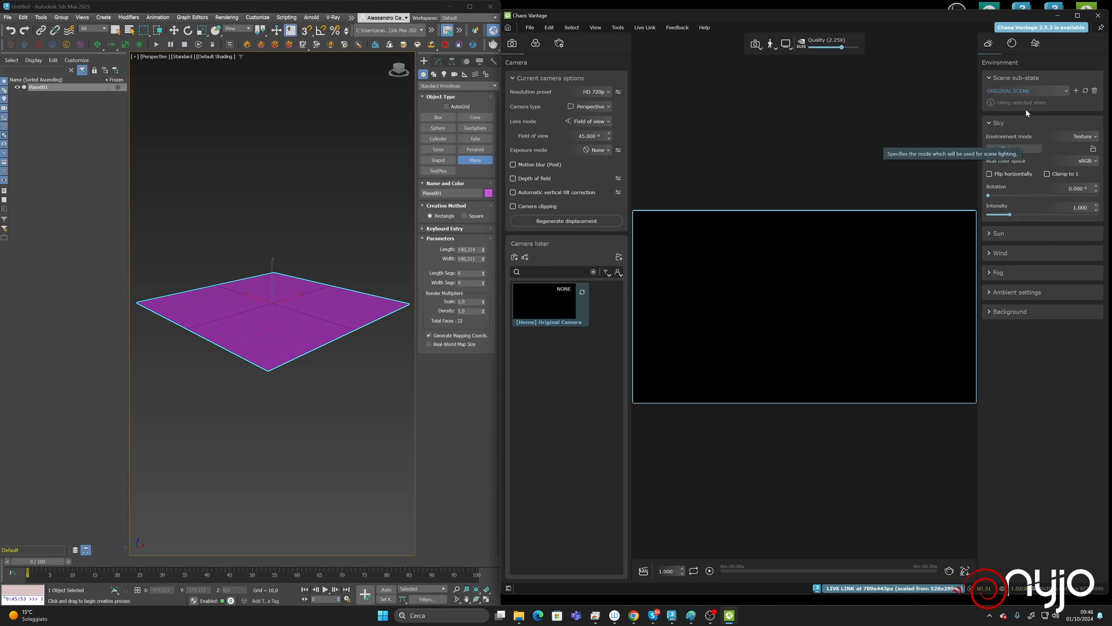
Step: Examine Vantage's sun, ambient and fog options, color corrections, basic and advanced render settings, materials and scene states
left_click(998, 234)
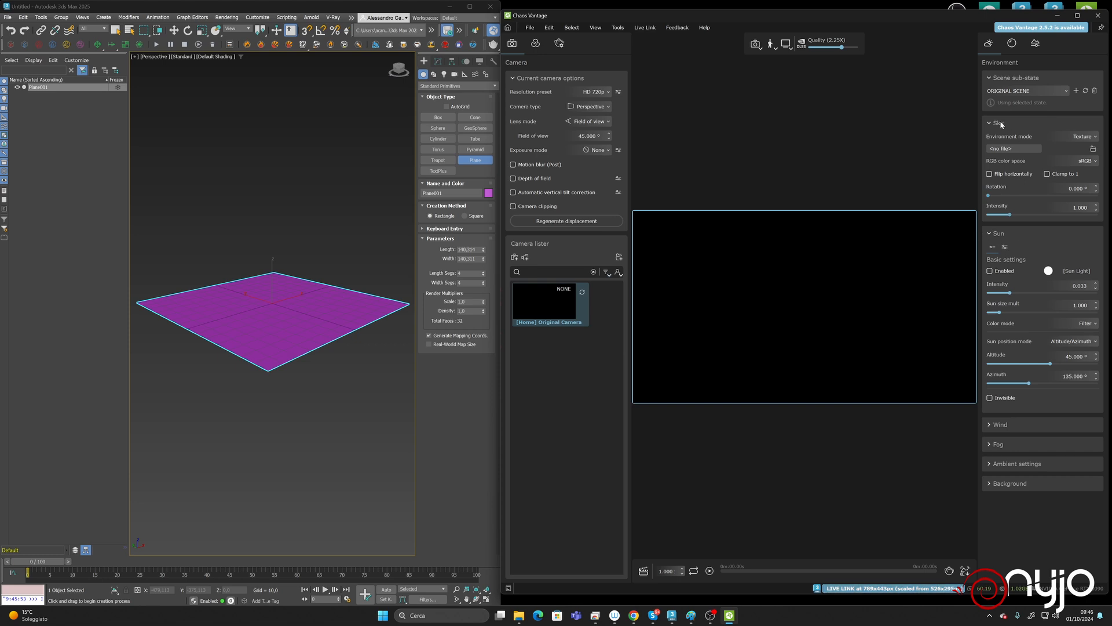
left_click(1015, 464)
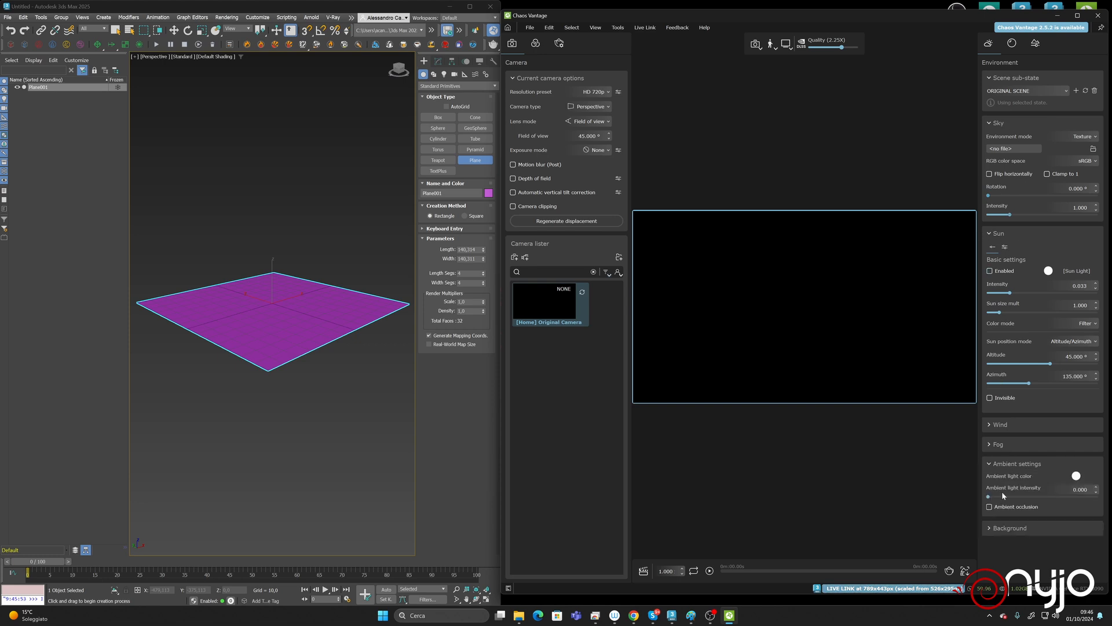
left_click(996, 444)
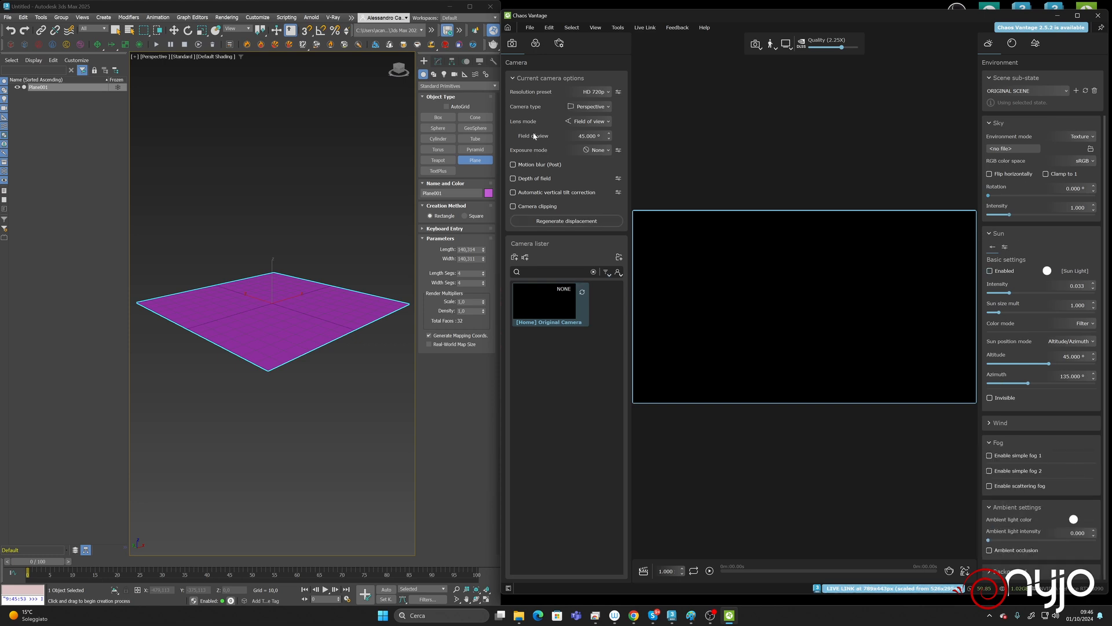
left_click(535, 43)
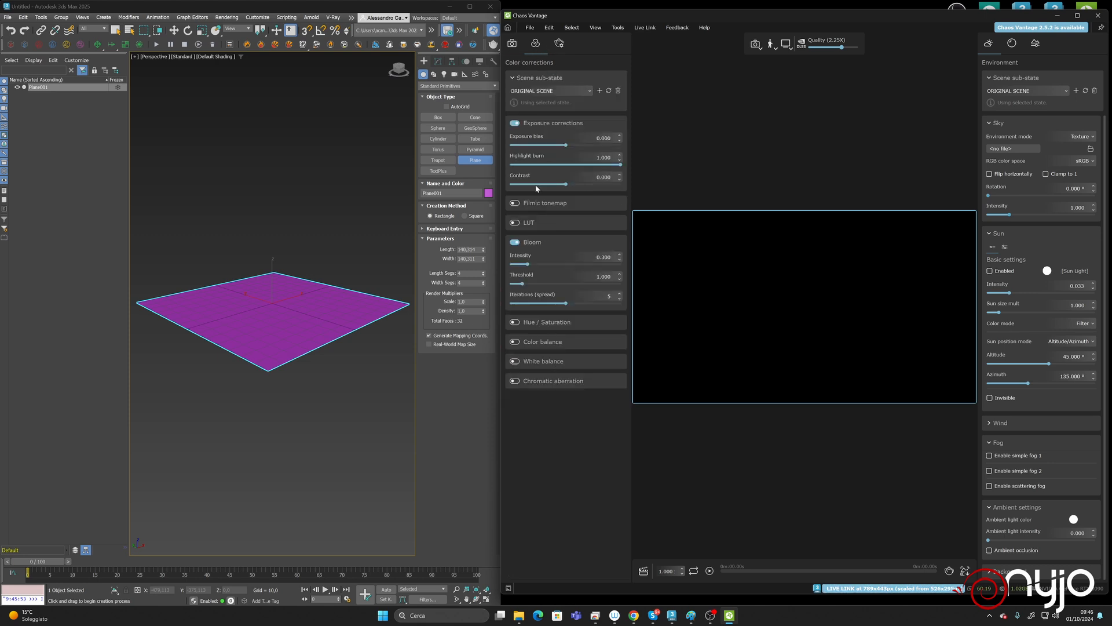
left_click(559, 44)
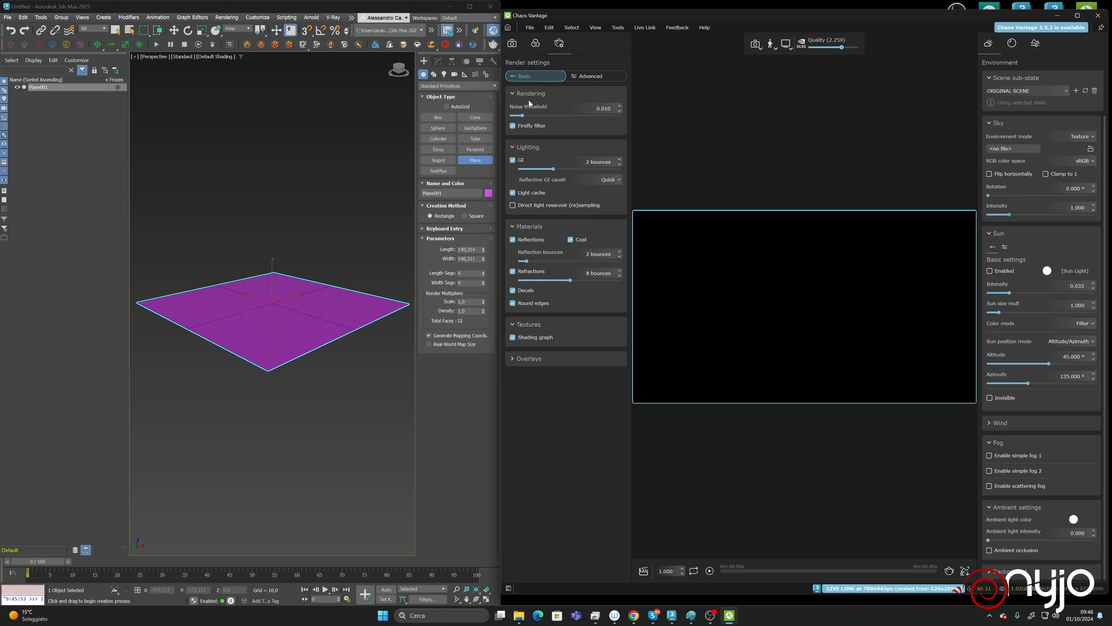
left_click(591, 76)
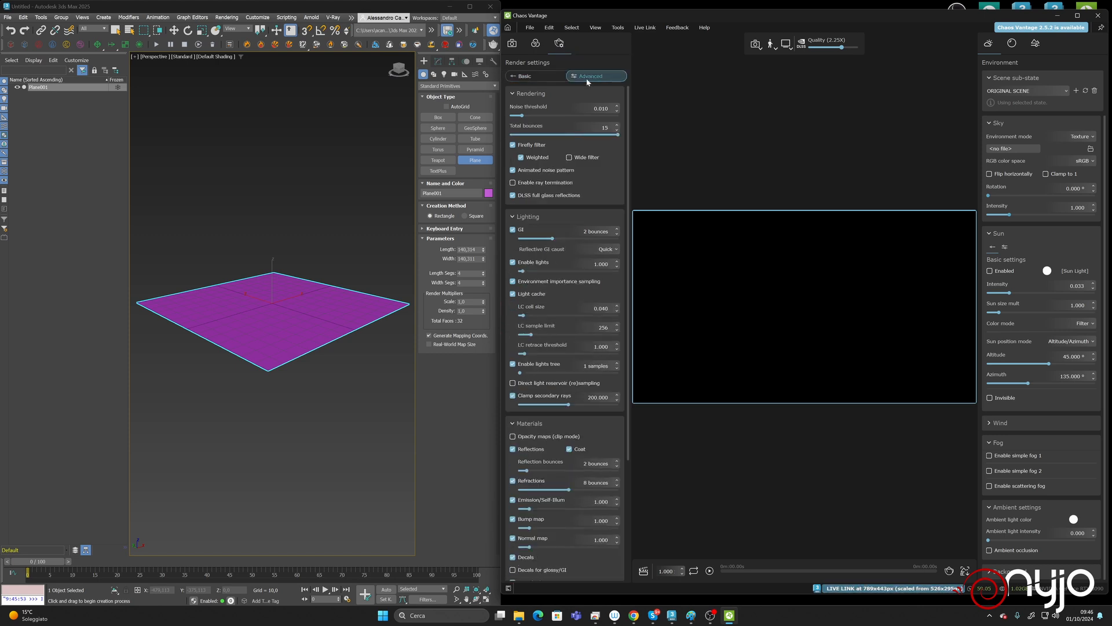
left_click(530, 79)
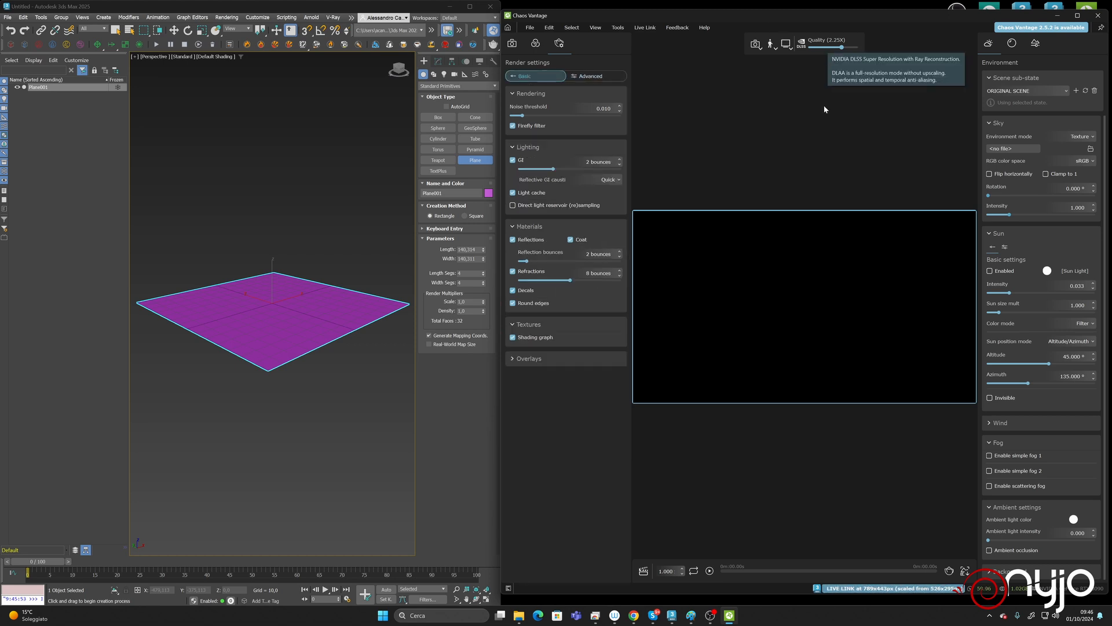
left_click(1010, 44)
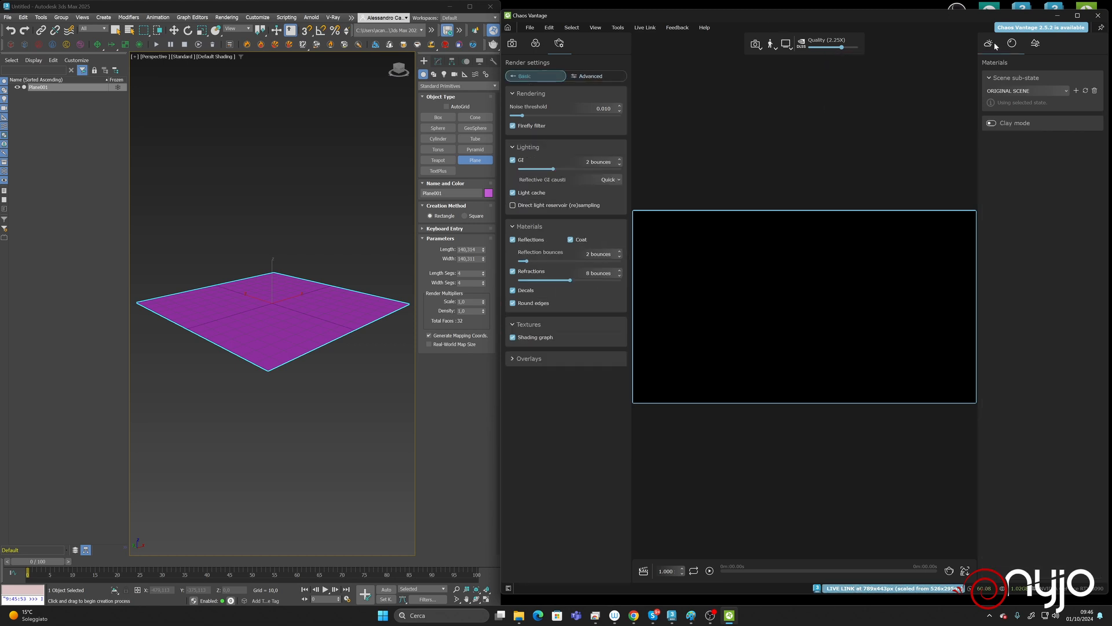
left_click(991, 43)
left_click(1011, 44)
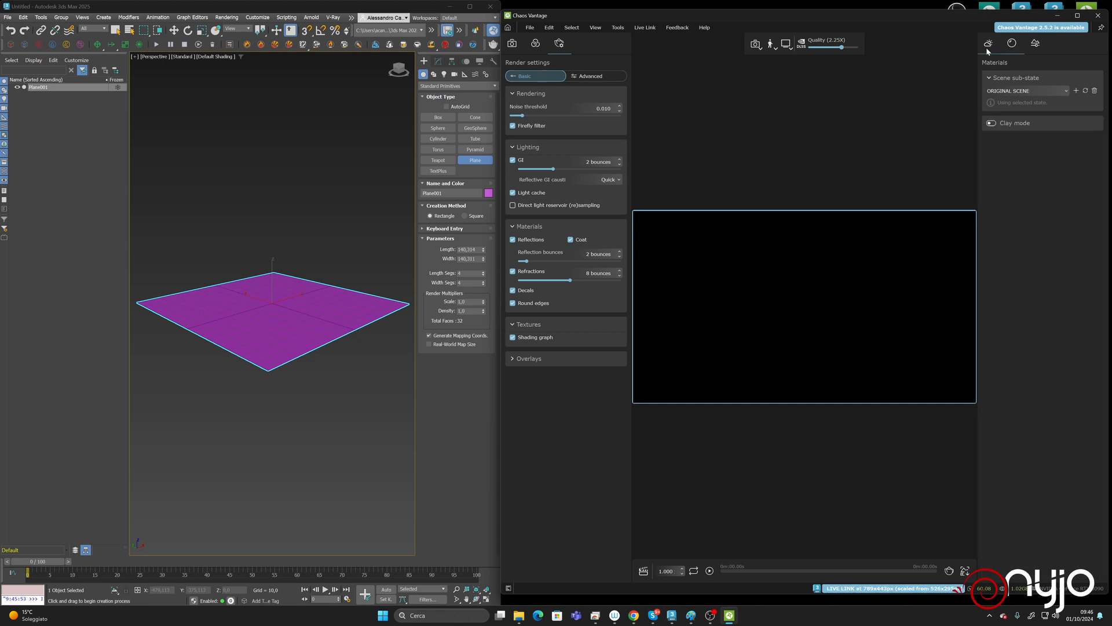
left_click(1036, 45)
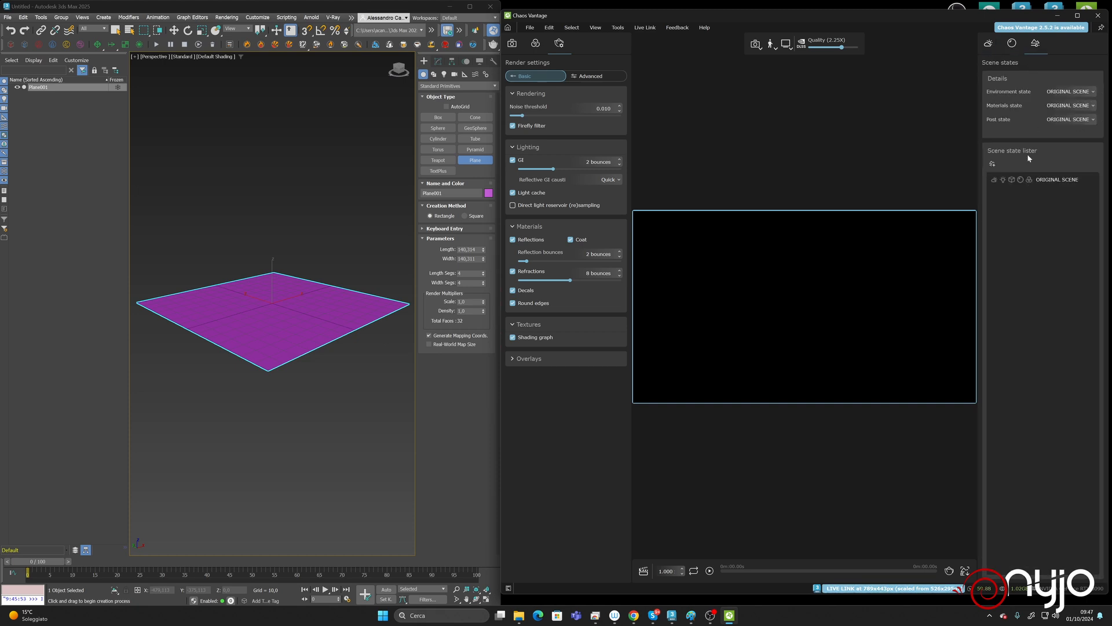
left_click(988, 43)
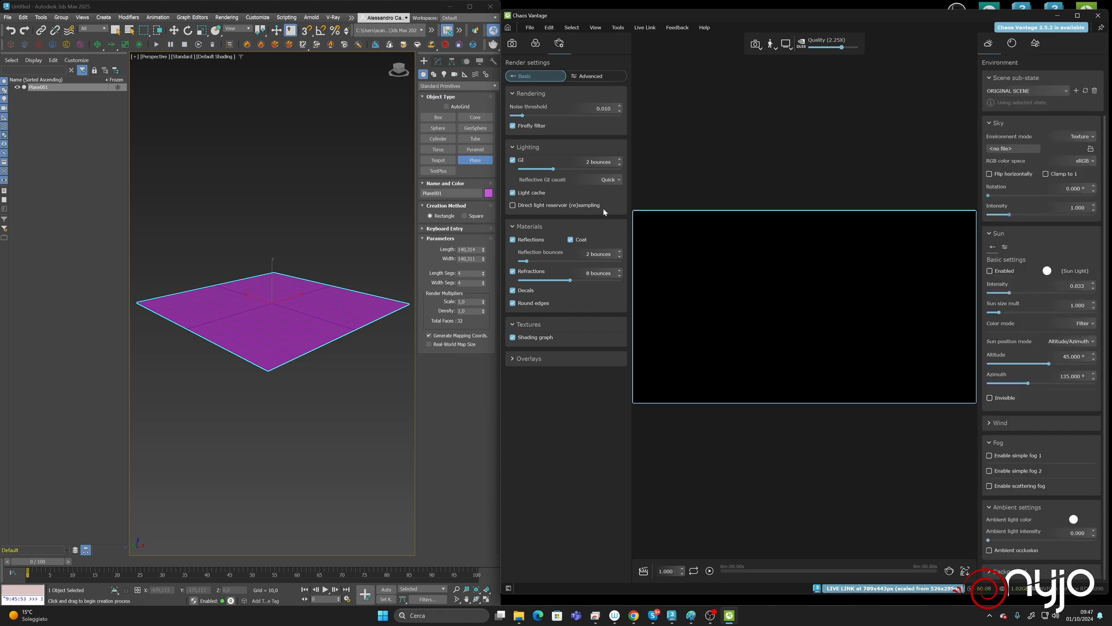
Step: Create a V-Ray plane light over the middle of the ground plane in 3ds Max and raise it well above the plane
left_click(444, 74)
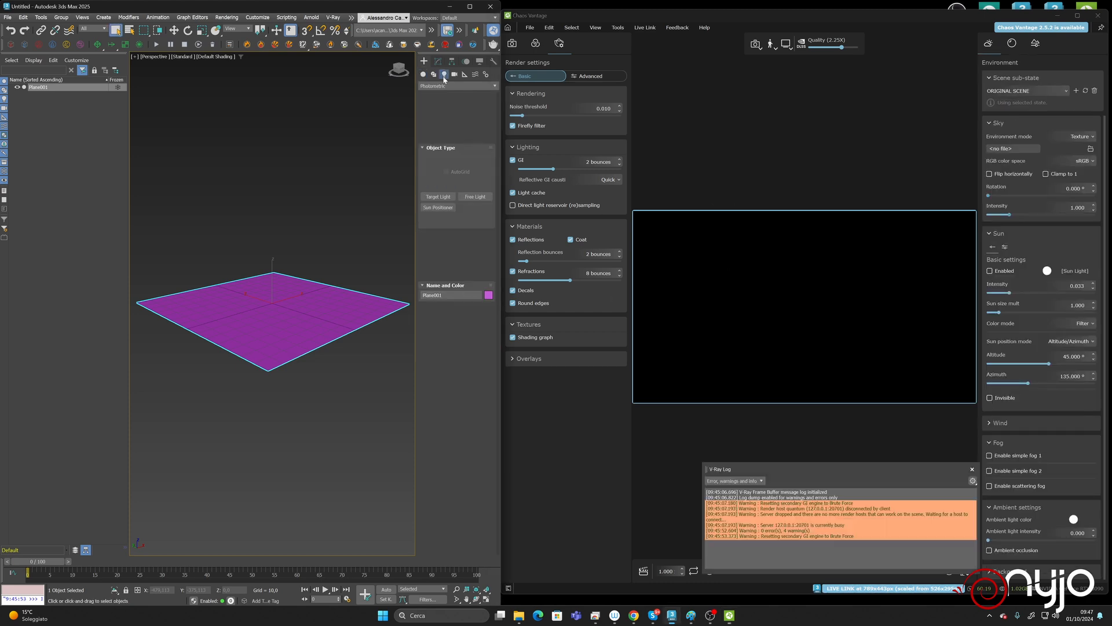
left_click(457, 86)
left_click(440, 107)
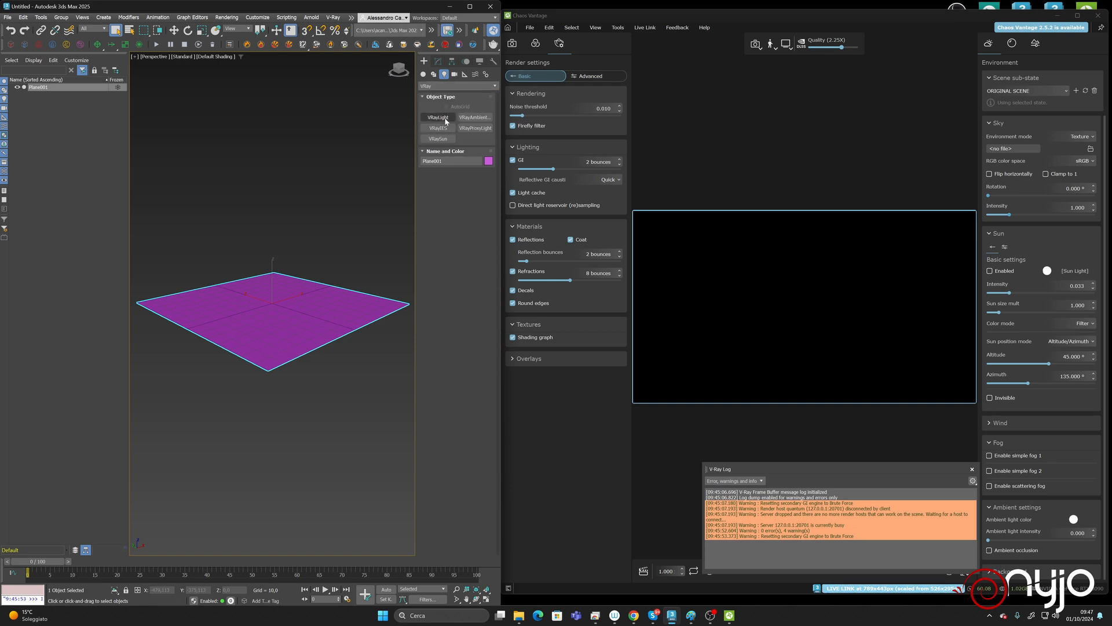
left_click(444, 118)
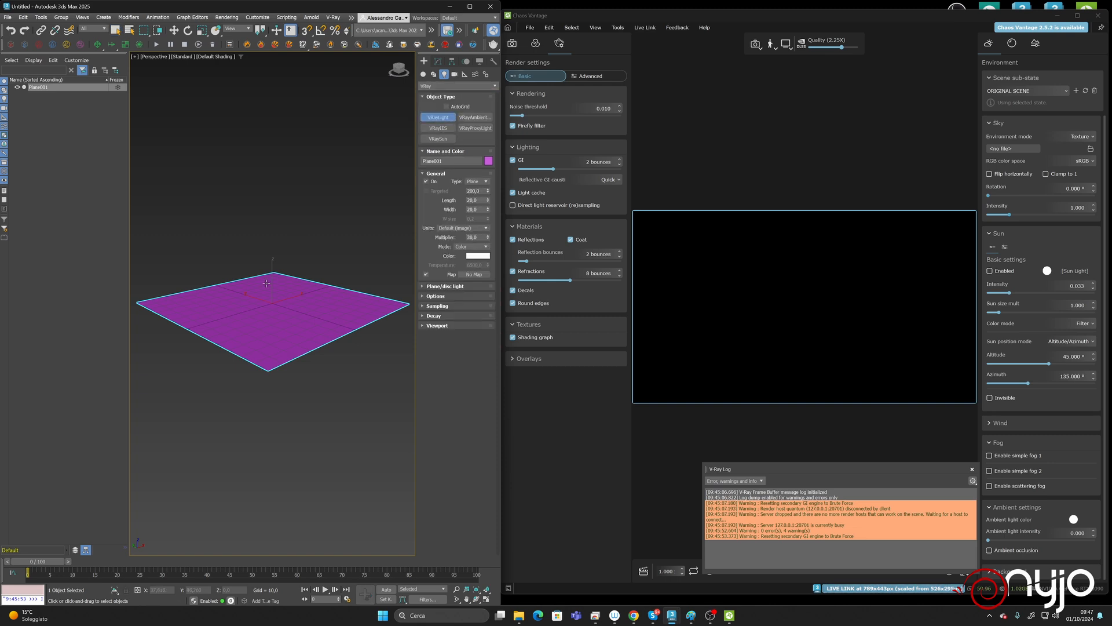
left_click_drag(266, 283, 269, 318)
key("w")
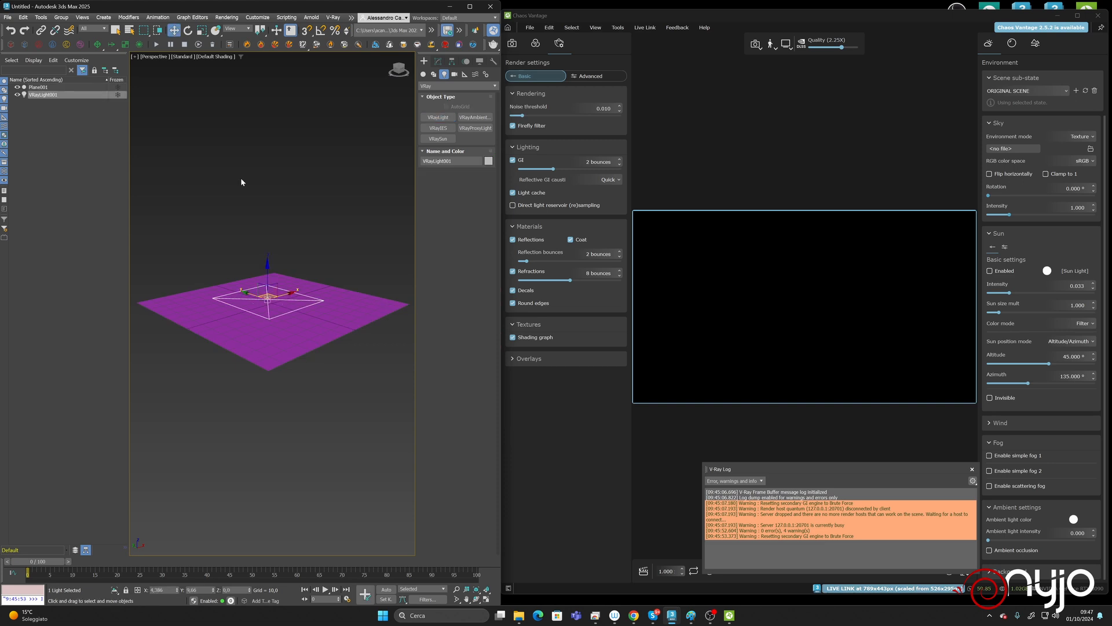
left_click_drag(267, 267, 276, 109)
Step: Create a teapot with a radius of about 26 units at the center of the ground plane
left_click(424, 74)
left_click(439, 161)
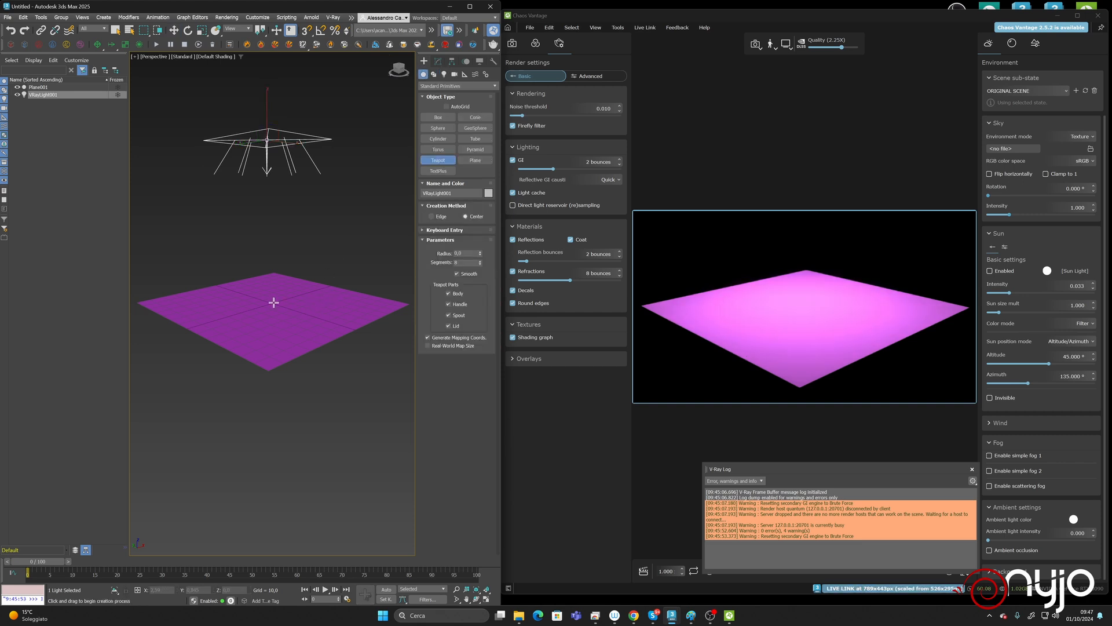
left_click_drag(272, 302, 314, 304)
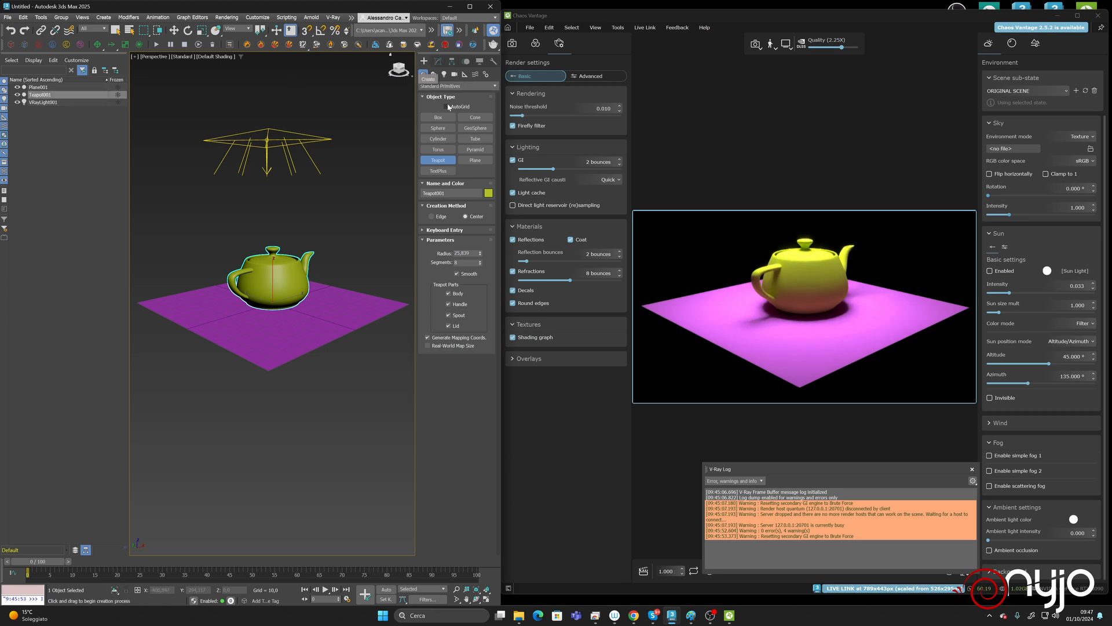
Step: Create two upright boxes on the ground plane, one on each side of the teapot, the second about 56 units high
left_click(438, 117)
left_click_drag(154, 298, 200, 318)
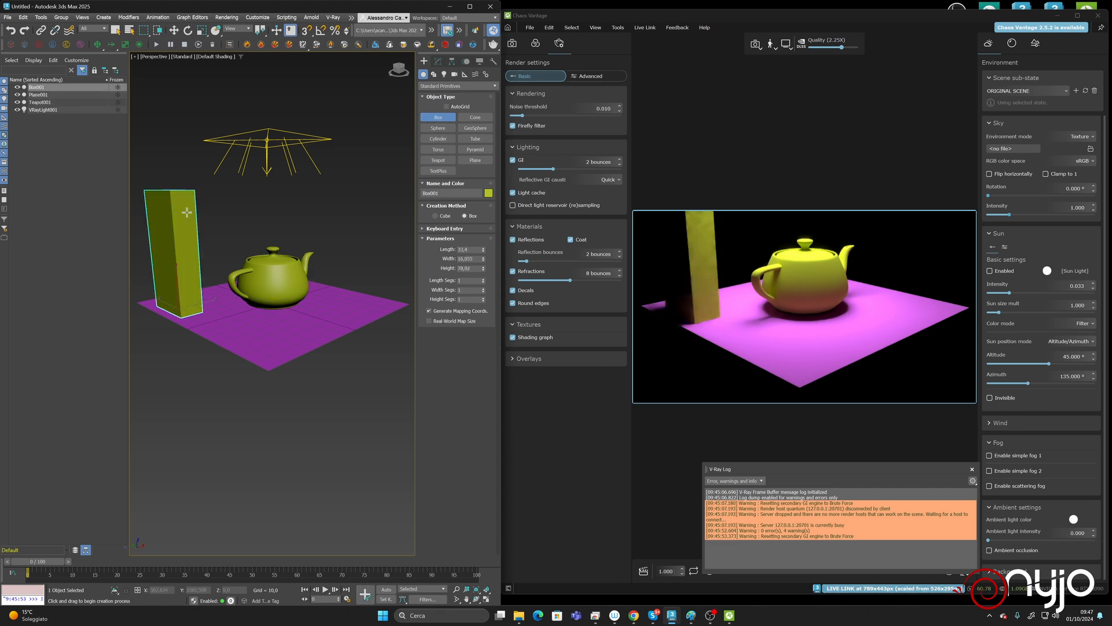
left_click_drag(336, 326, 387, 303)
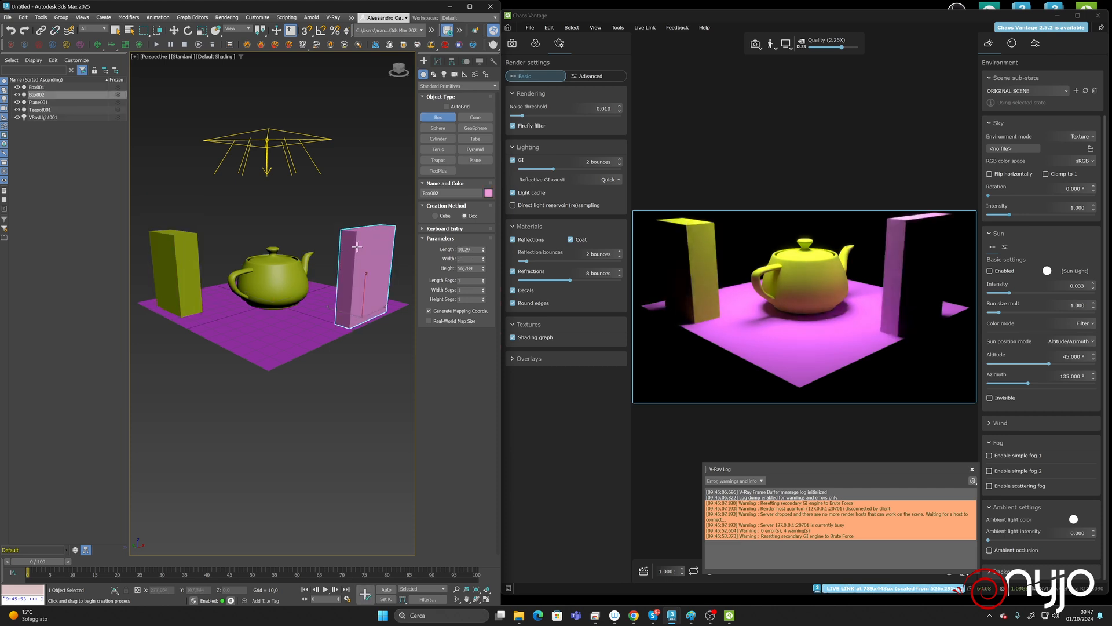
Step: Select the teapot, open the Material Editor and name the first material Chrome
left_click(115, 31)
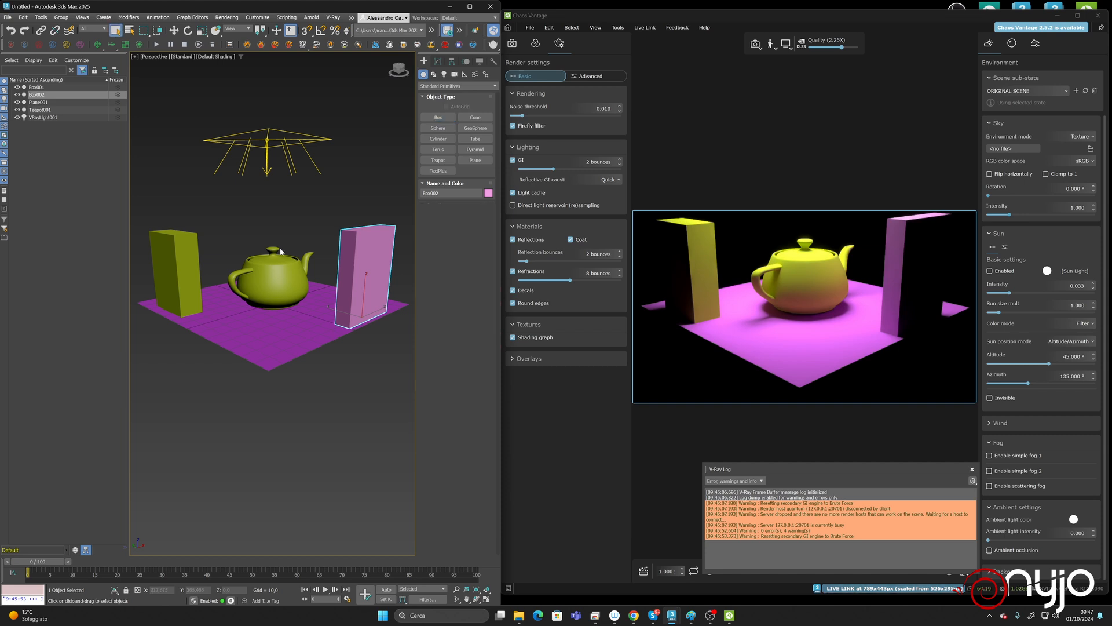
left_click(273, 279)
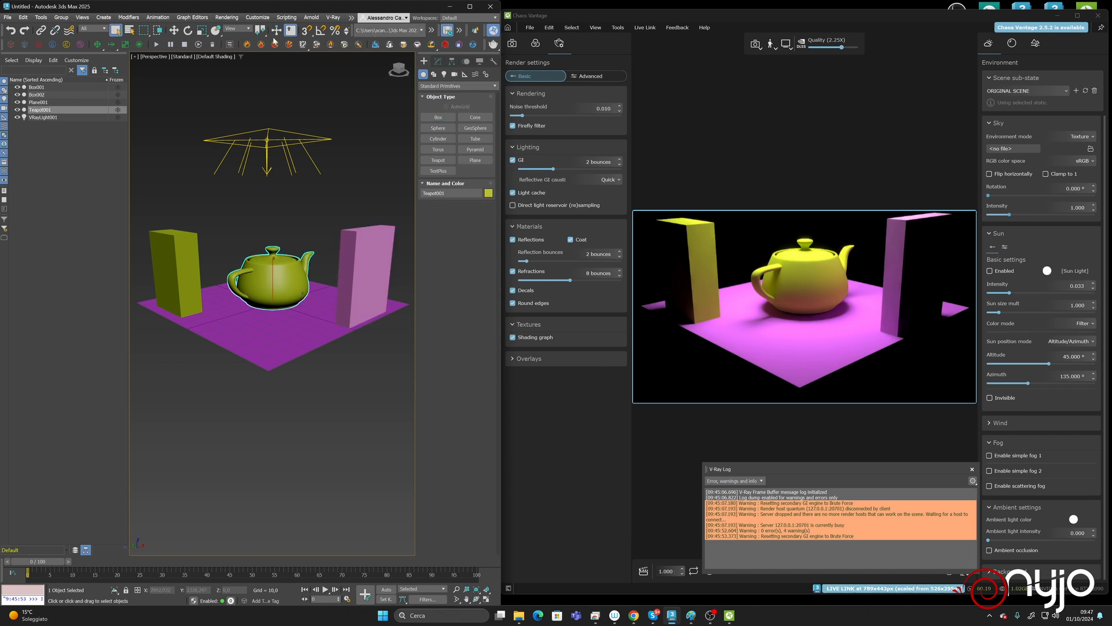
left_click_drag(248, 38, 92, 39)
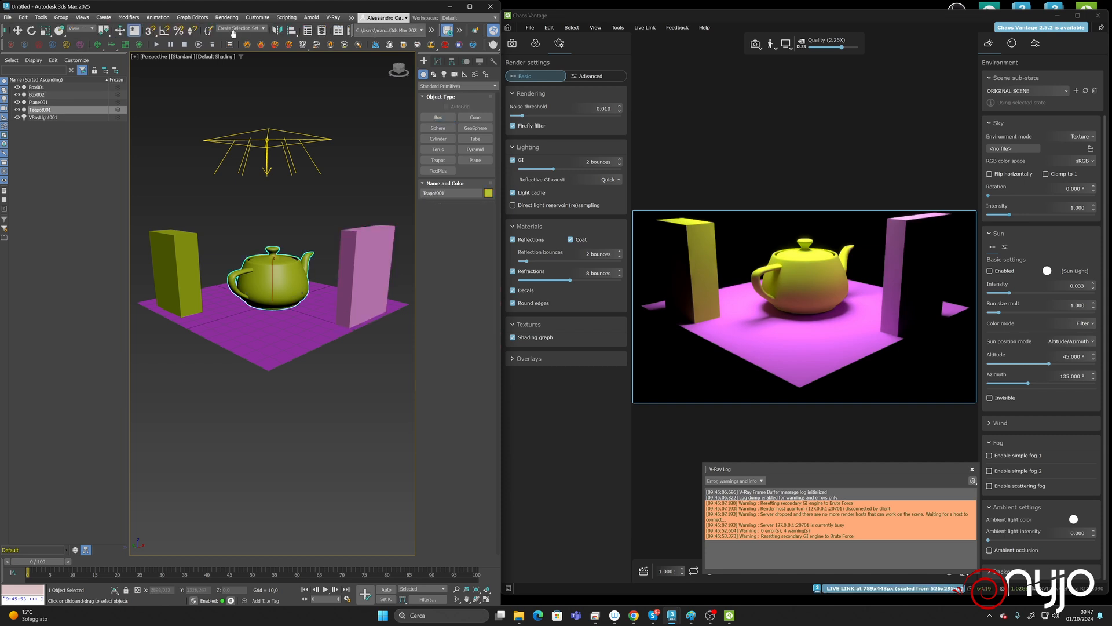
left_click_drag(233, 33, 149, 33)
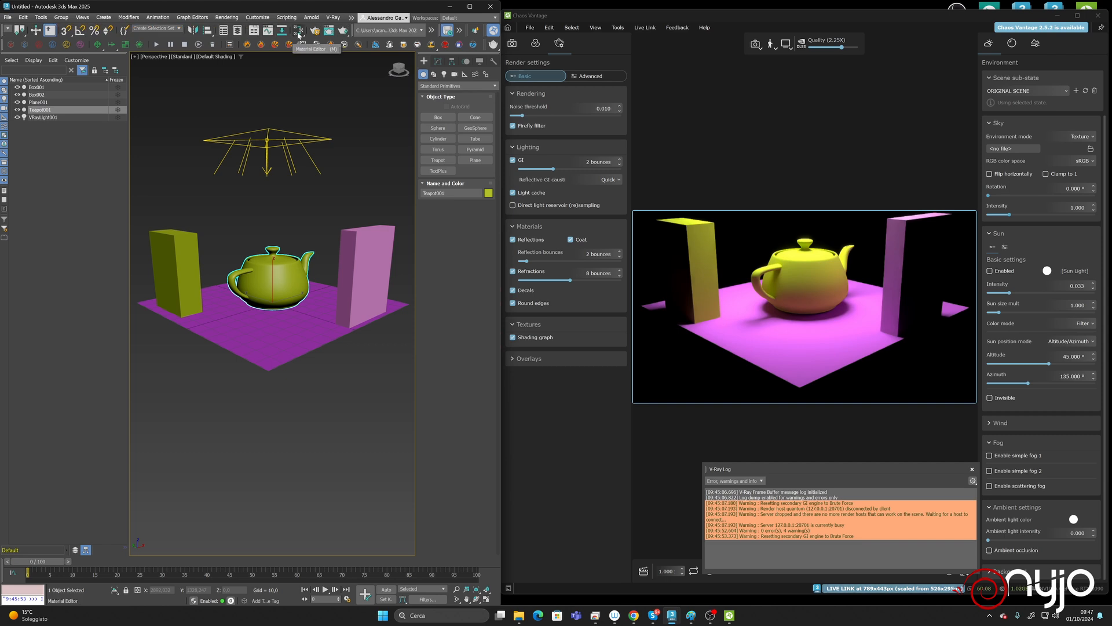
left_click(299, 44)
left_click(300, 49)
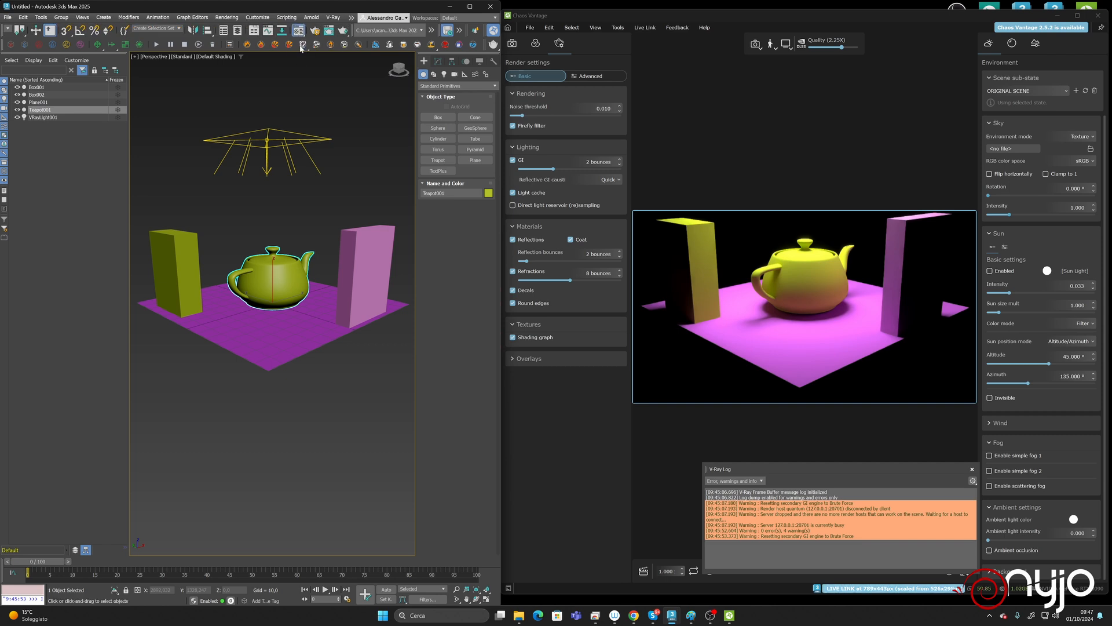
left_click_drag(116, 29, 58, 174)
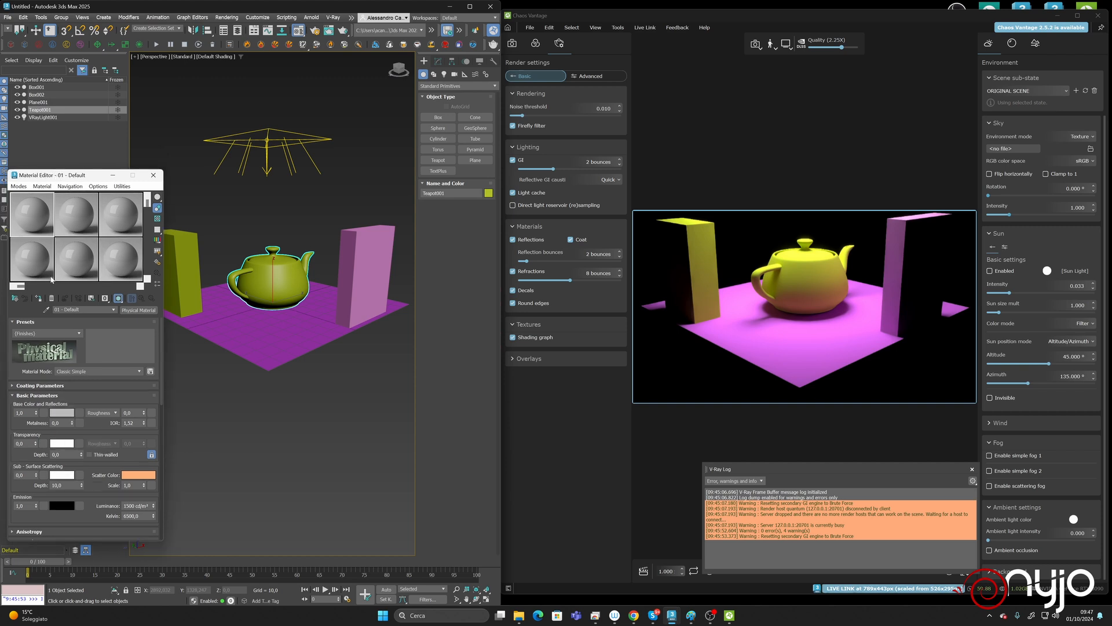
left_click(90, 309)
type("Chrome")
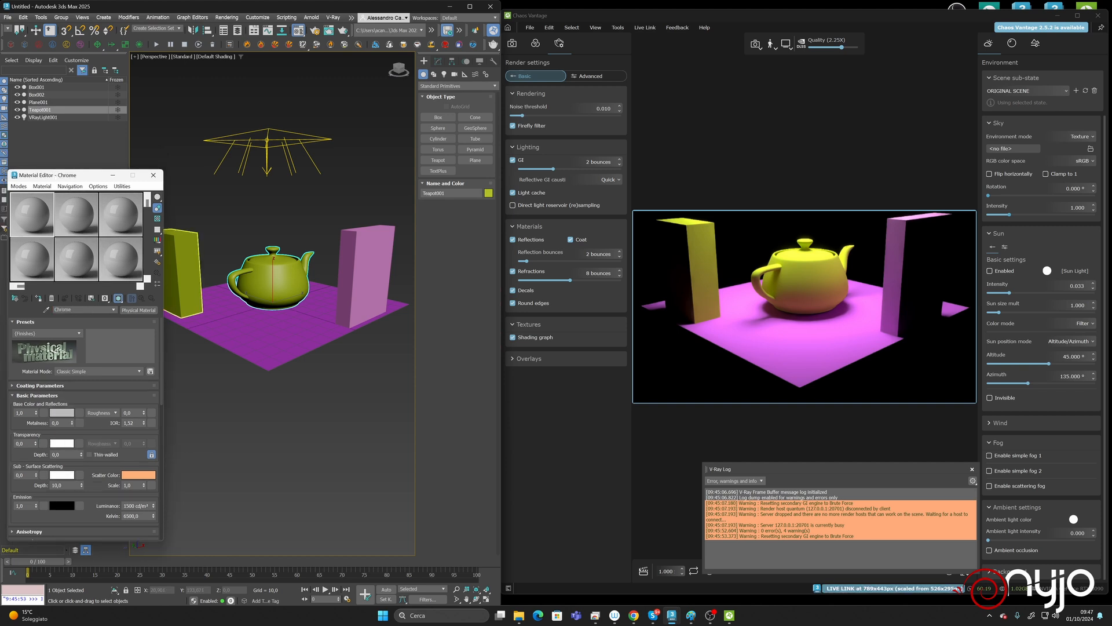
Step: Assign the Chrome material to the teapot as a VRayMtl with the Aluminum (Rough) preset
left_click(138, 310)
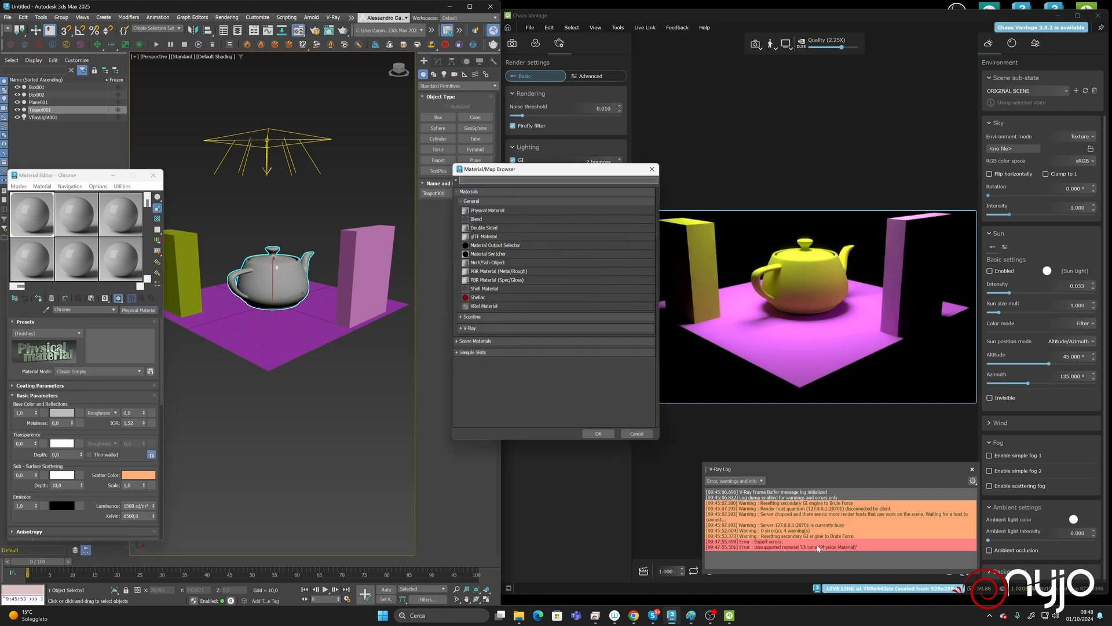
left_click(506, 328)
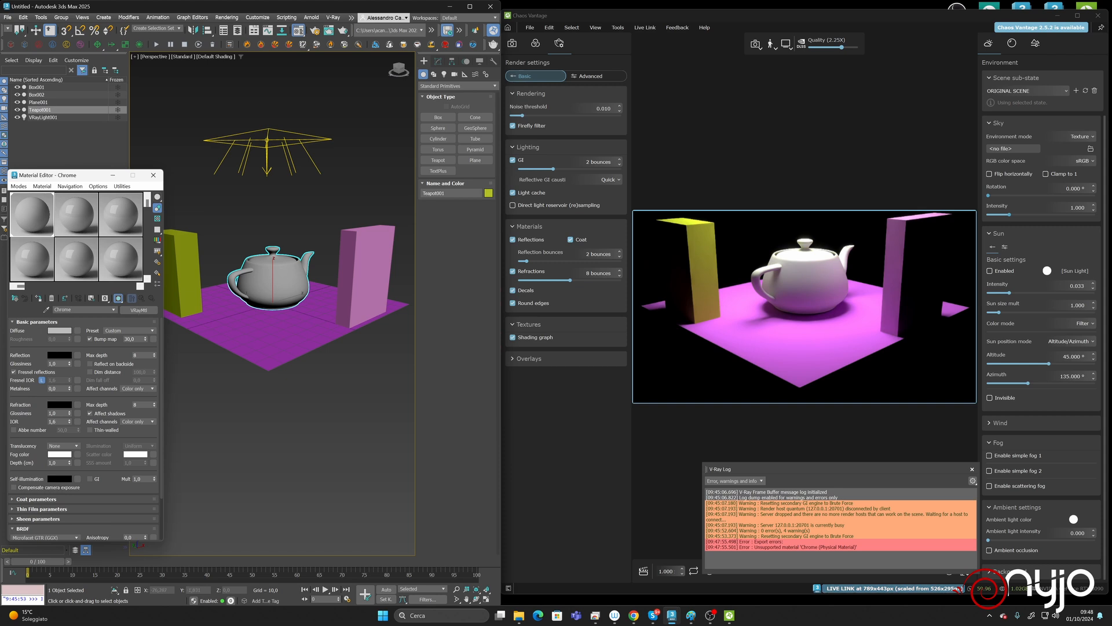
left_click(135, 331)
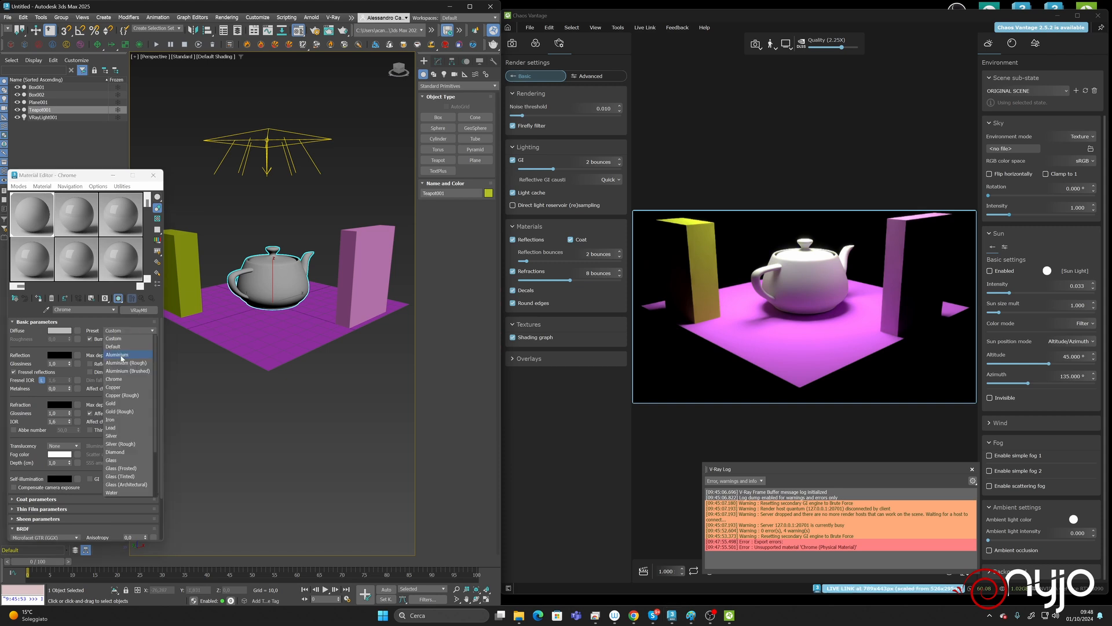
left_click(122, 362)
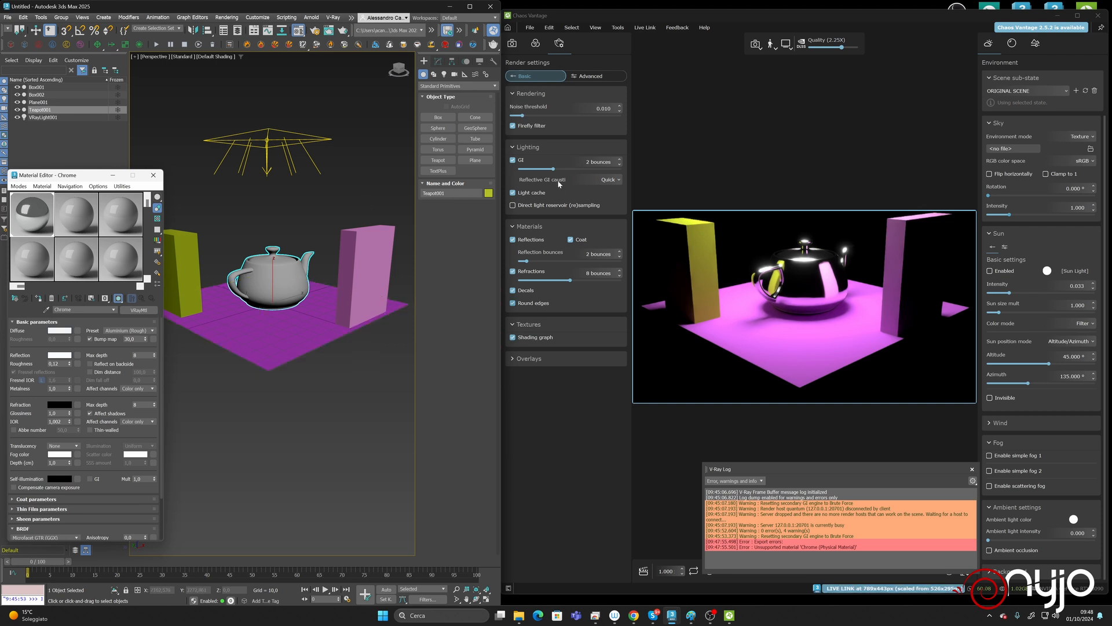
Step: In Chaos Vantage, enable the shading graph for glossy/GI in the advanced render settings and bring up the color corrections
left_click(593, 76)
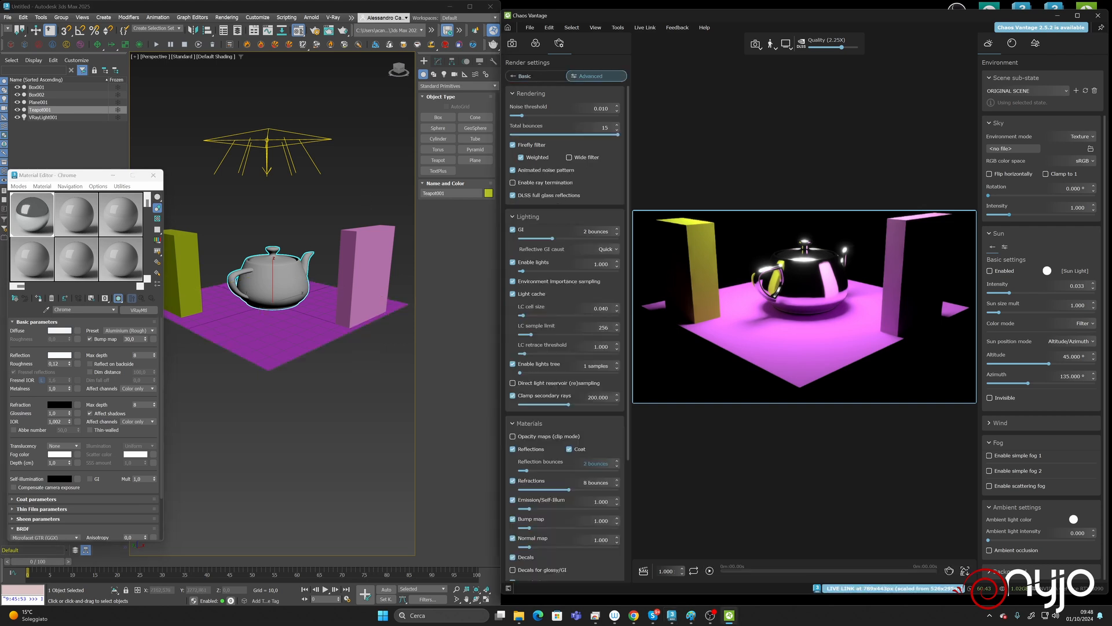
scroll(550, 478, "down", 3)
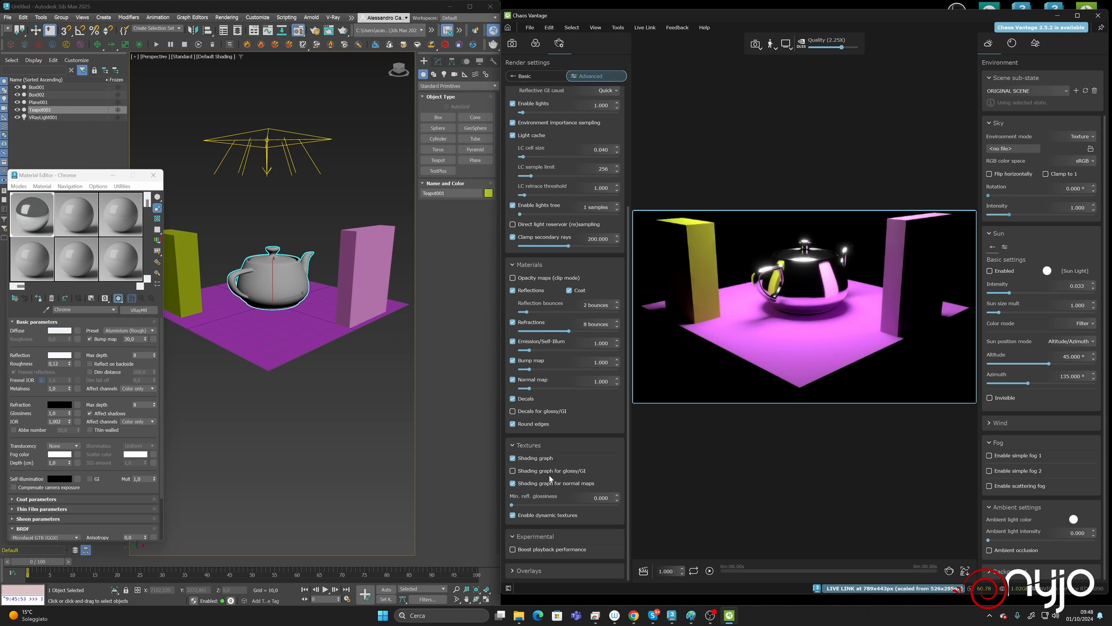
left_click(581, 470)
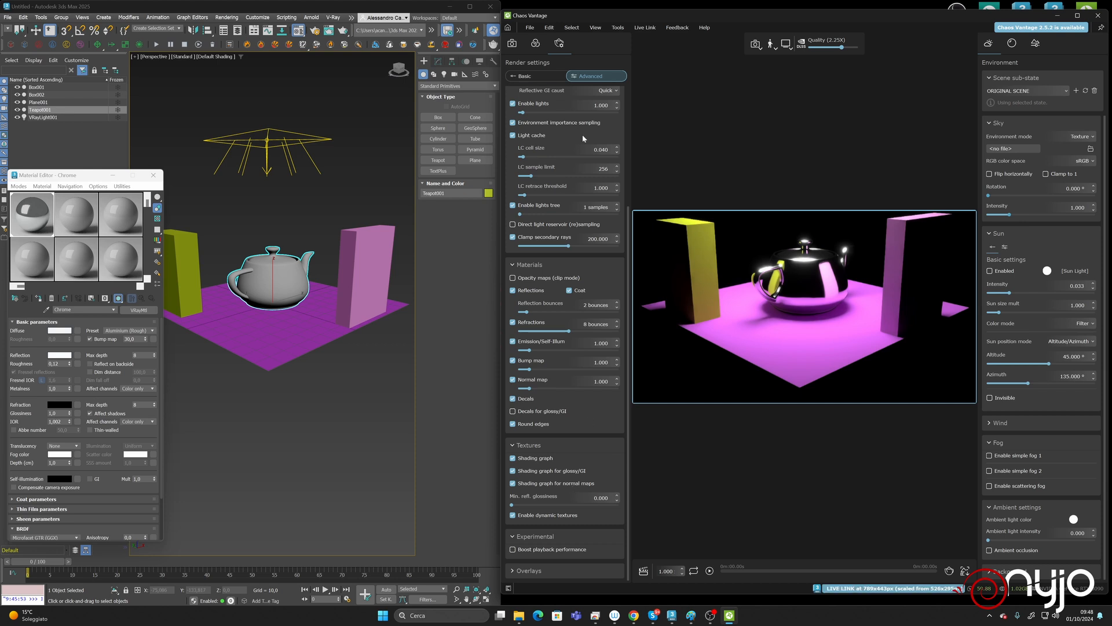
left_click(539, 76)
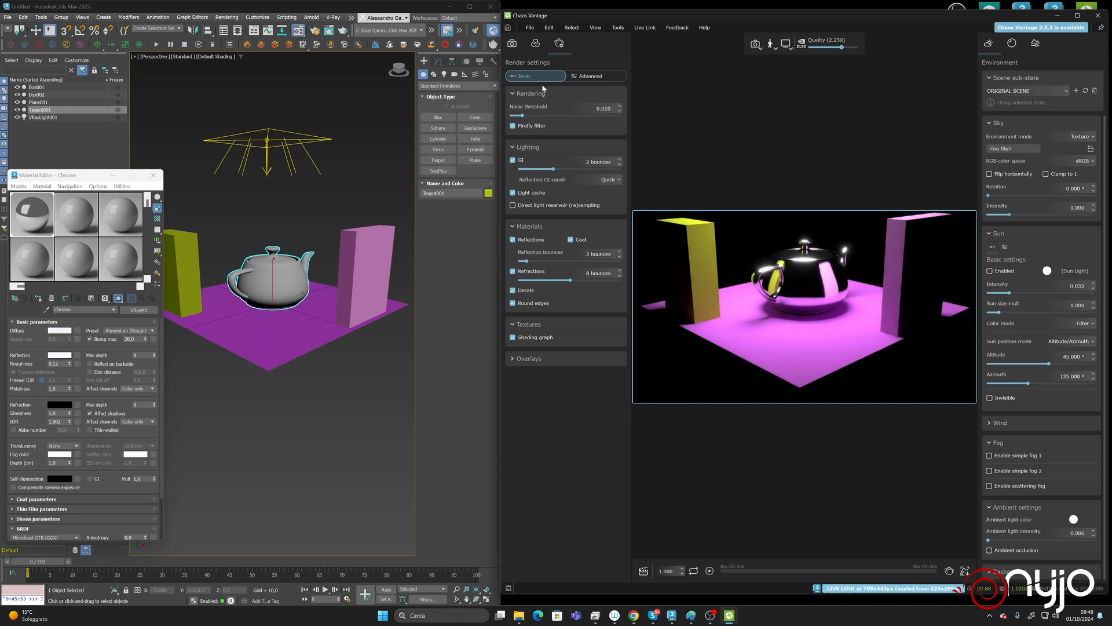
left_click(512, 44)
left_click(535, 43)
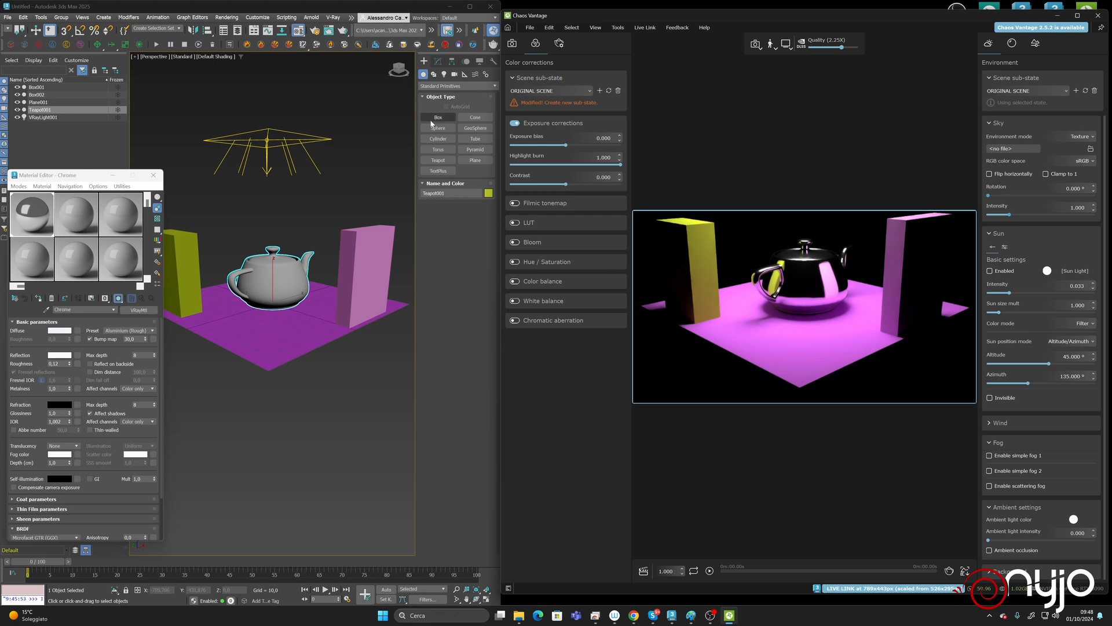
Step: In 3ds Max, create a thin torus around the teapot's base, about 46 and 1.6 units in radius, with about 113 segments
left_click(447, 150)
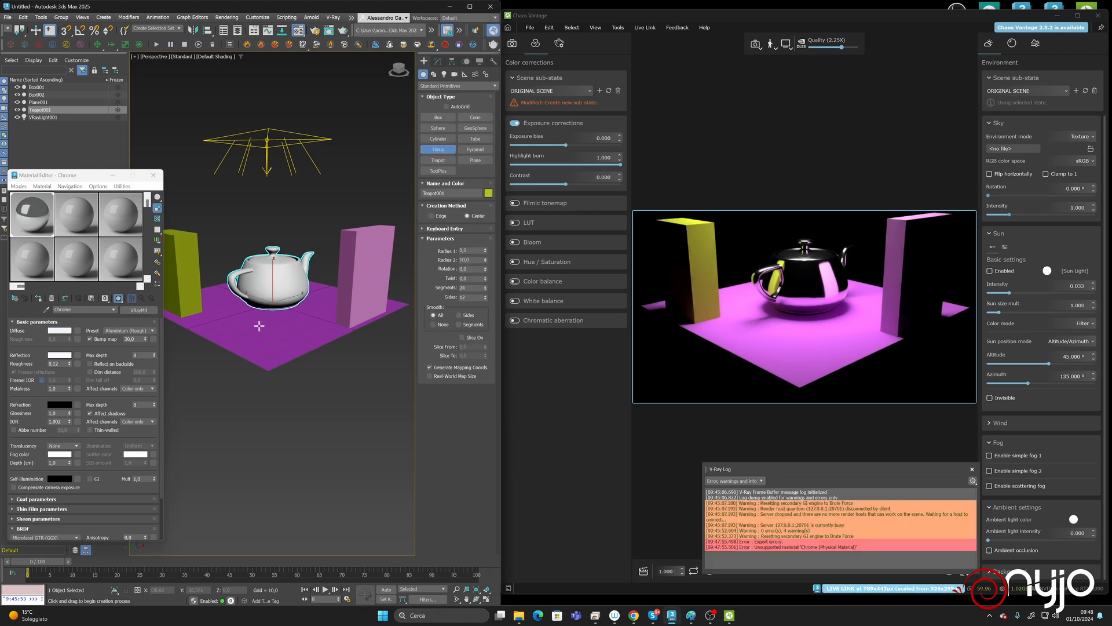
left_click_drag(277, 296, 288, 320)
left_click(289, 320)
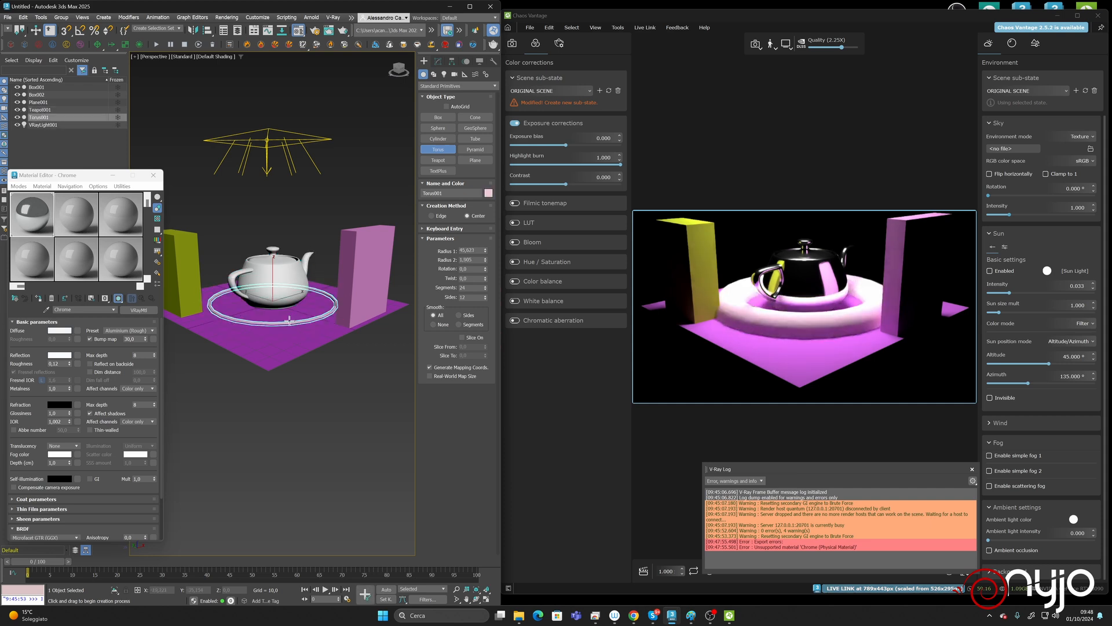
left_click_drag(485, 288, 485, 238)
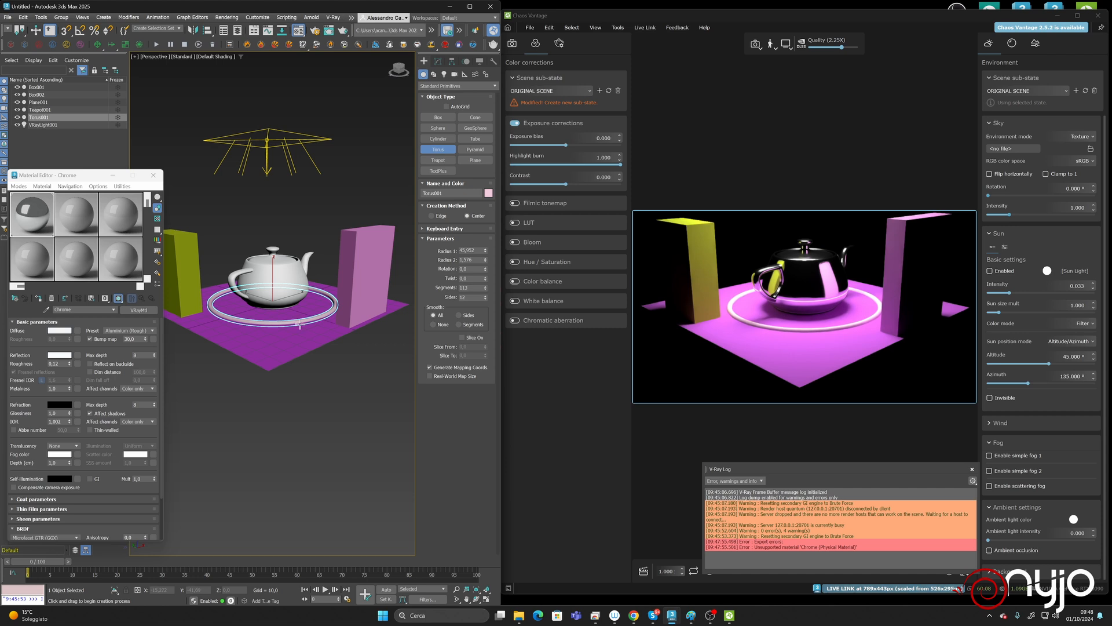
Step: Name the second material Light tube, assign it to the torus and change its type to VRayLightMtl
left_click(76, 214)
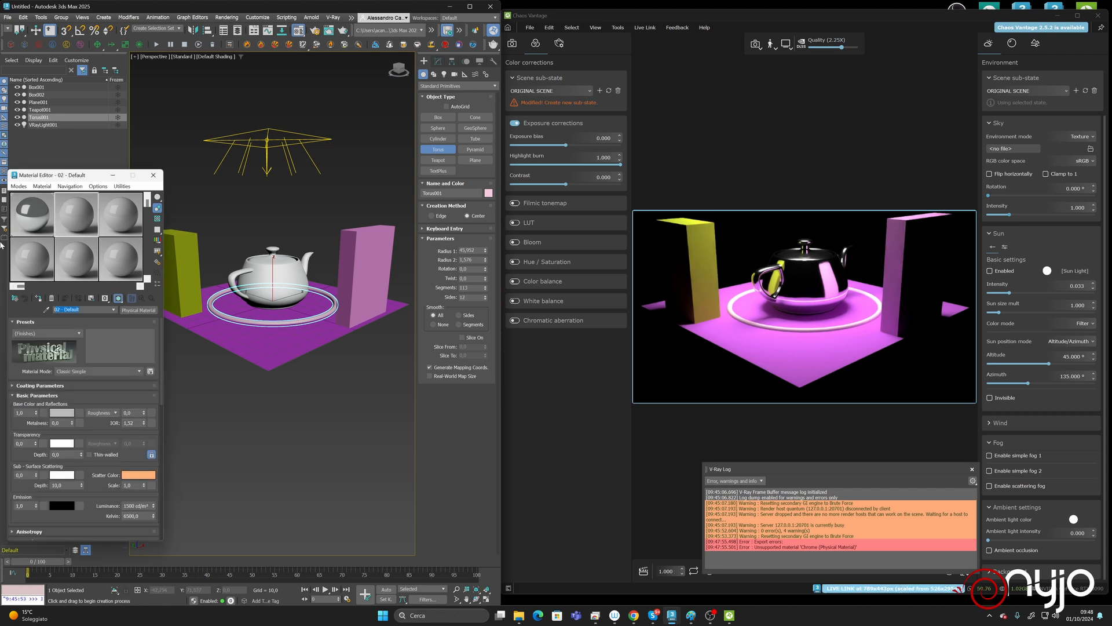
type("Light tube")
key("Return")
left_click(50, 297)
left_click(154, 311)
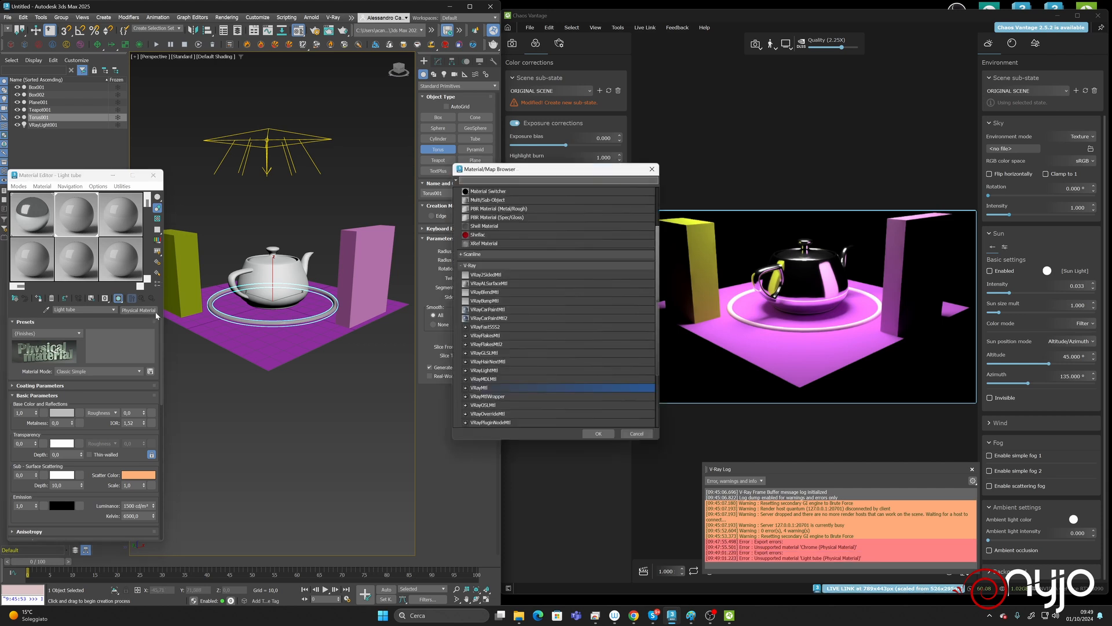
double_click(484, 371)
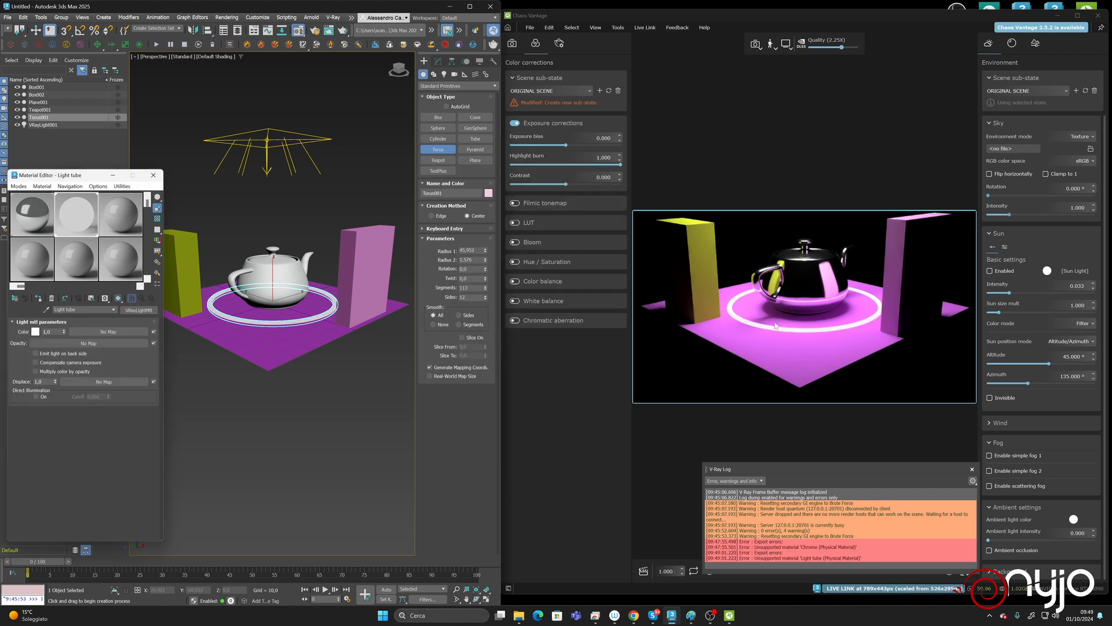
Step: Give the Light tube material a pure red color, a multiplier of 10 and direct illumination
left_click(36, 331)
left_click_drag(84, 242, 84, 234)
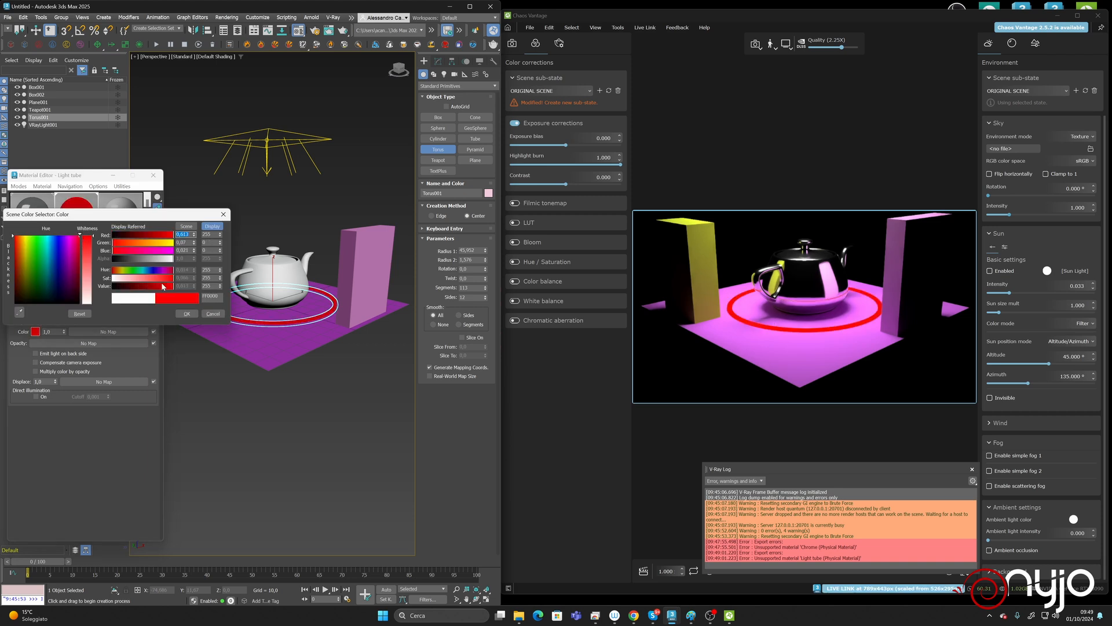
left_click(183, 313)
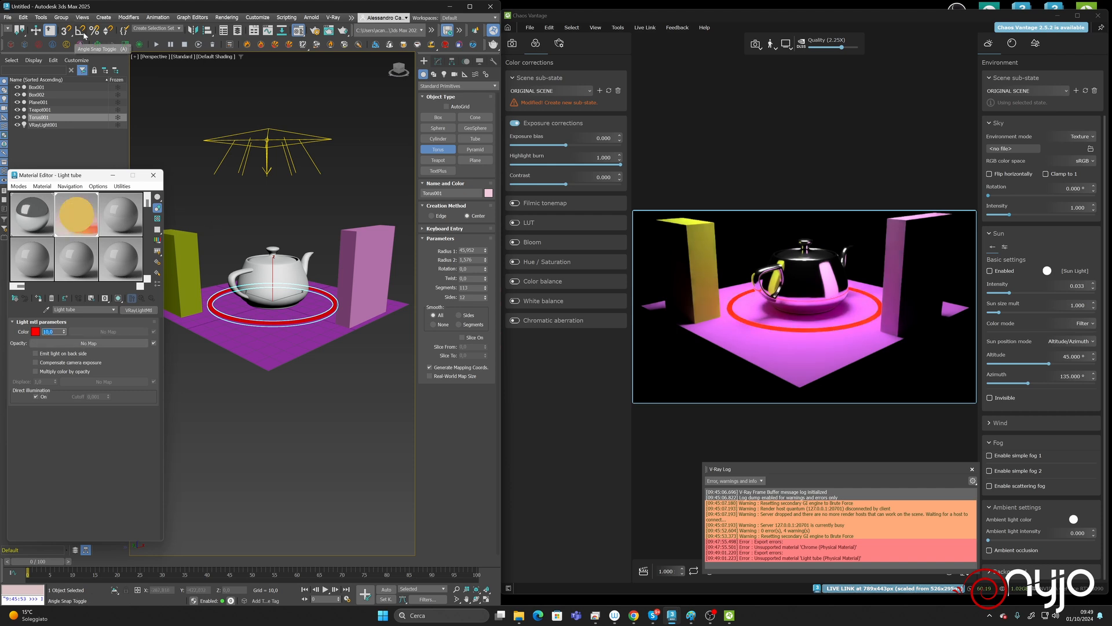
Step: Select the V-Ray plane light above the teapot and turn it off in its general parameters
left_click_drag(135, 35, 359, 36)
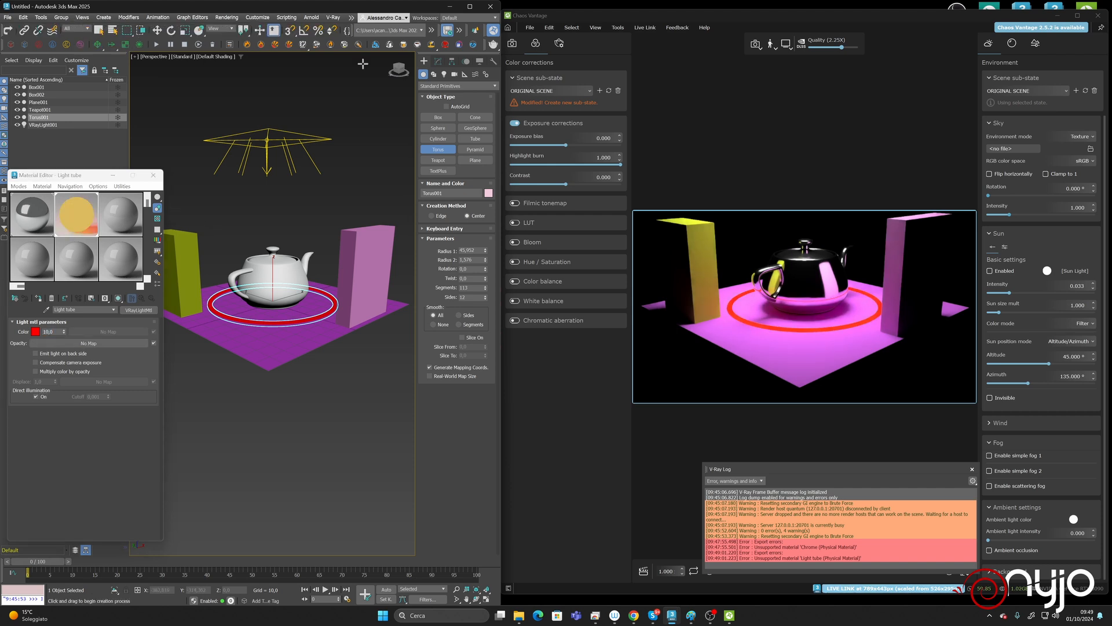
left_click(100, 30)
left_click(306, 135)
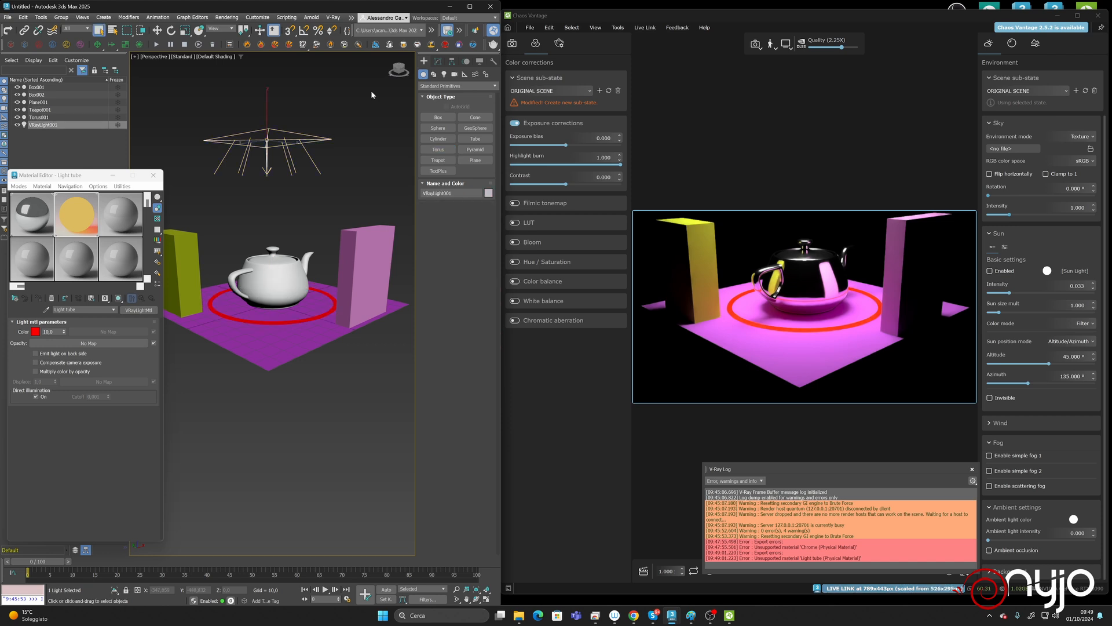
left_click(438, 60)
left_click(435, 179)
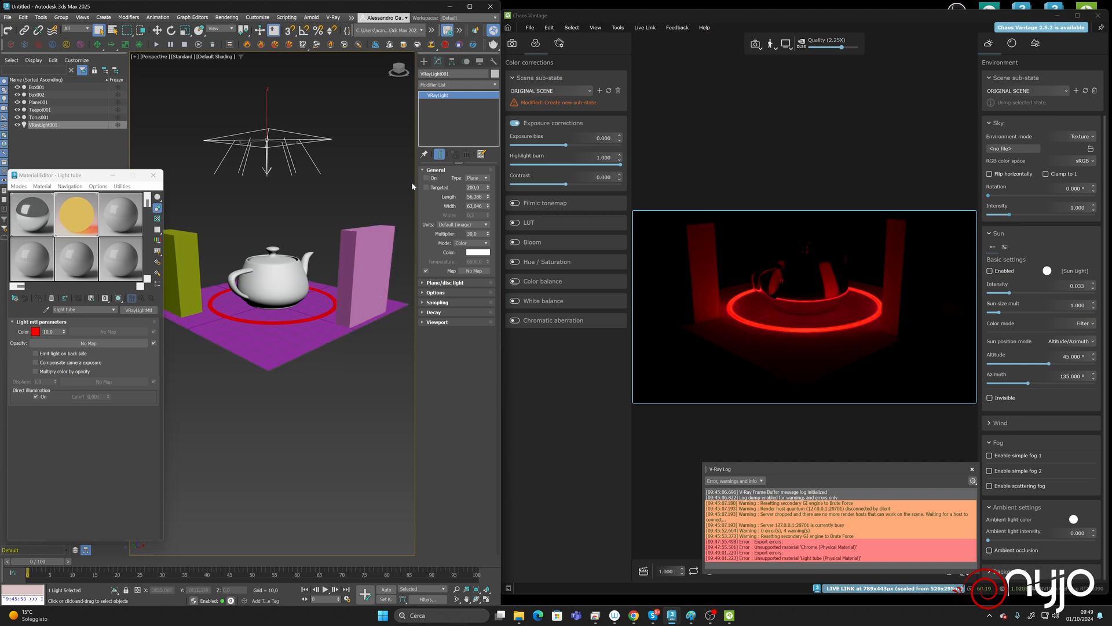
Step: Turn the plane light back on, try a multiplier of 2 and settle on 5
left_click(426, 178)
double_click(474, 234)
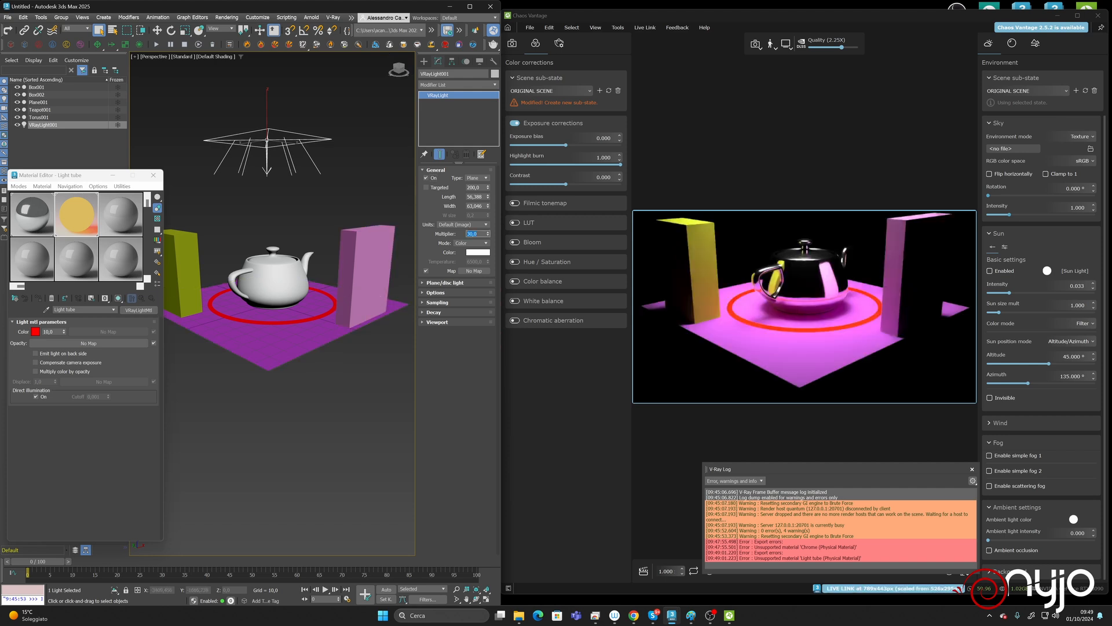
type("2")
key("Return")
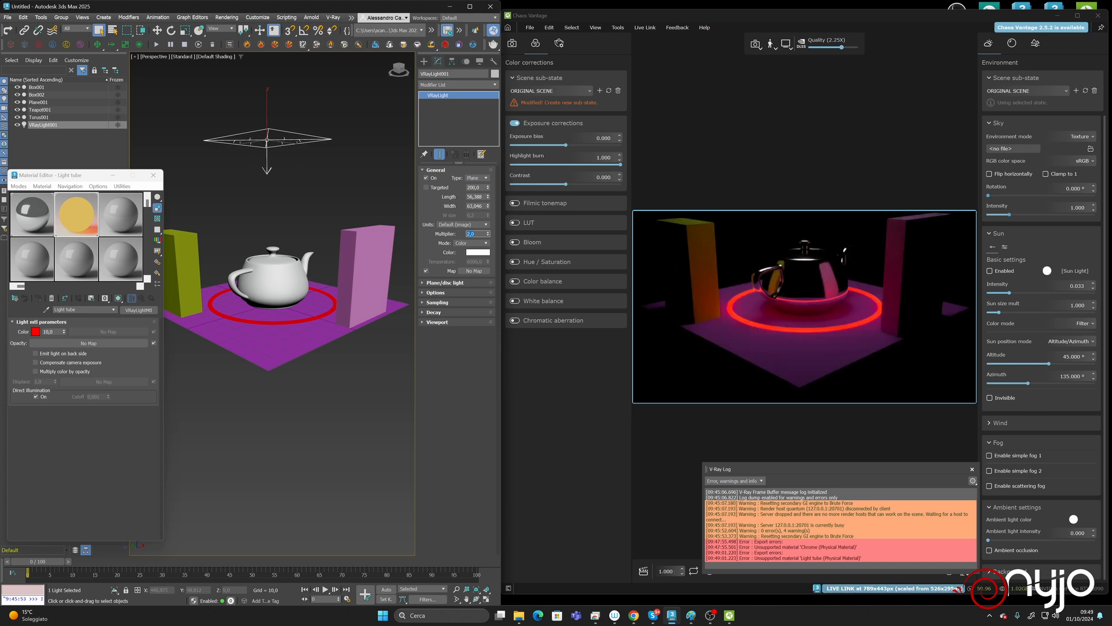
type("5")
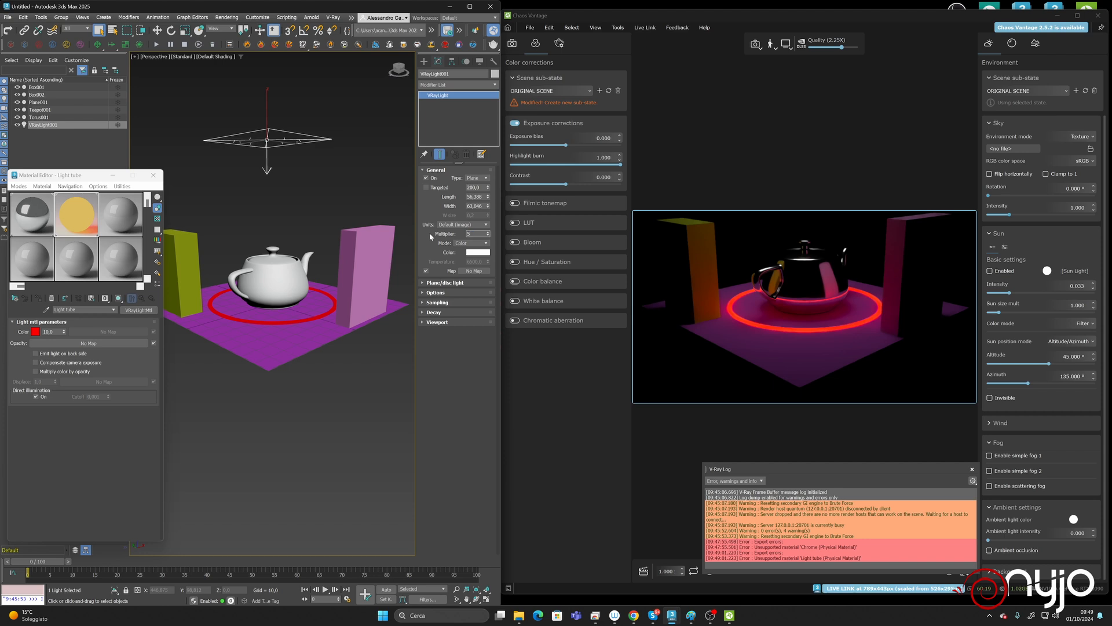
key("Return")
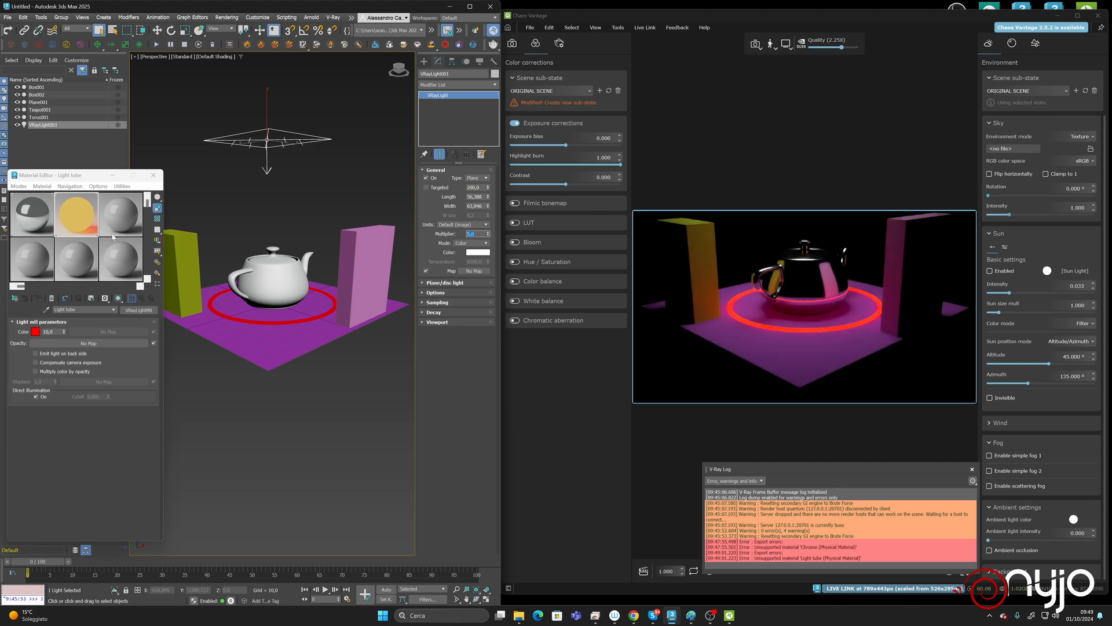
Step: Select the ground plane and name the third material Floor
left_click(116, 215)
left_click(226, 328)
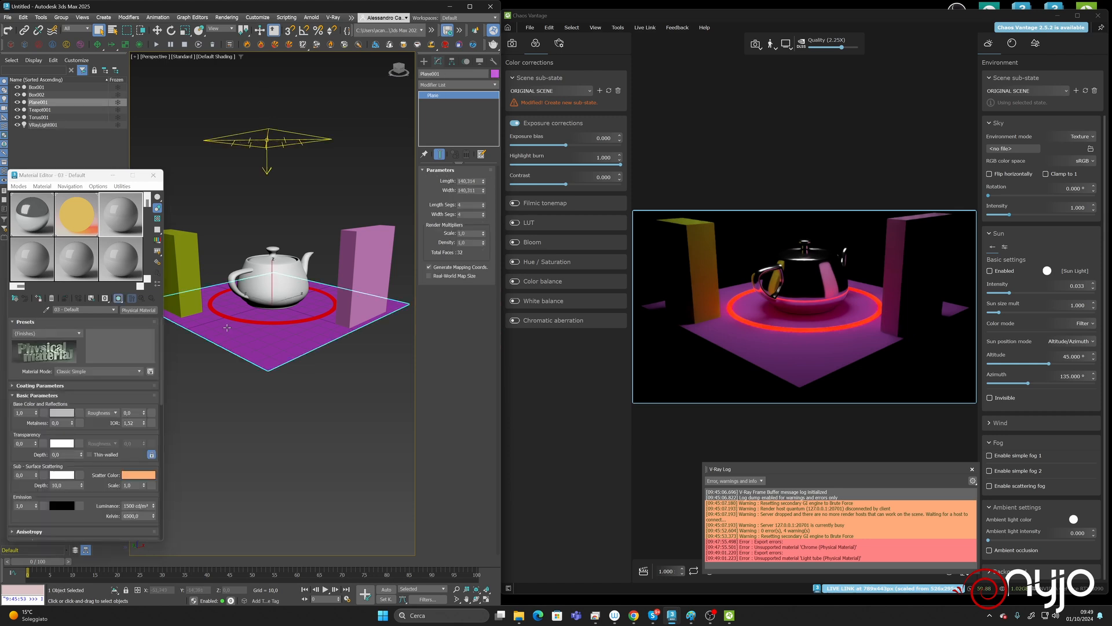
left_click_drag(88, 310, 2, 281)
type("F")
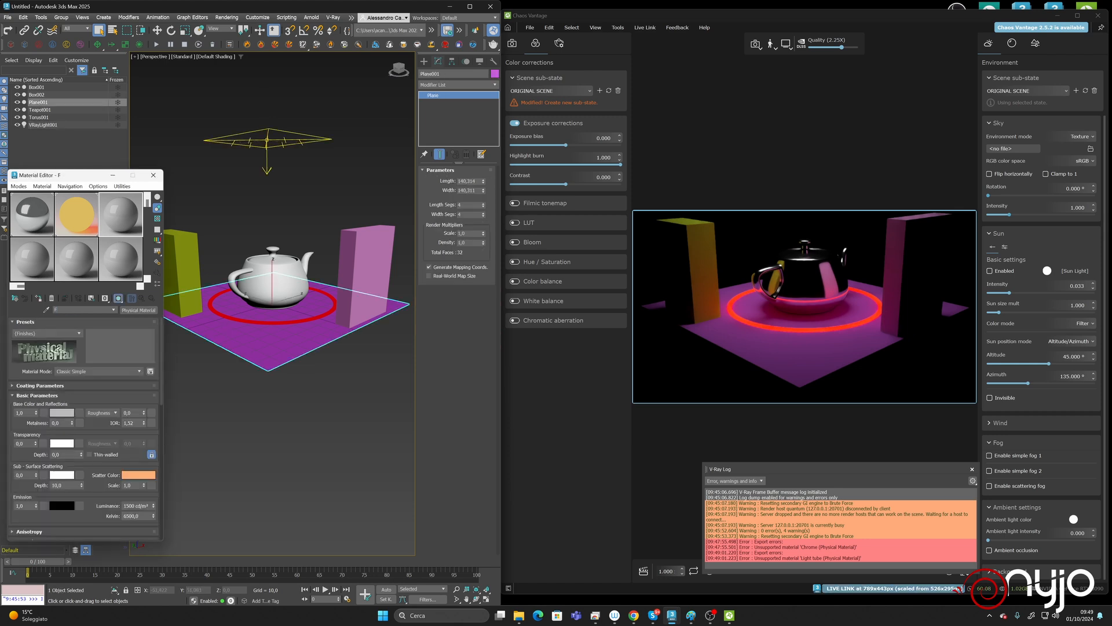
type("loor")
Step: Convert the Floor material to VRayMtl and add a VRayBitmap map to its diffuse color
left_click(139, 310)
double_click(490, 388)
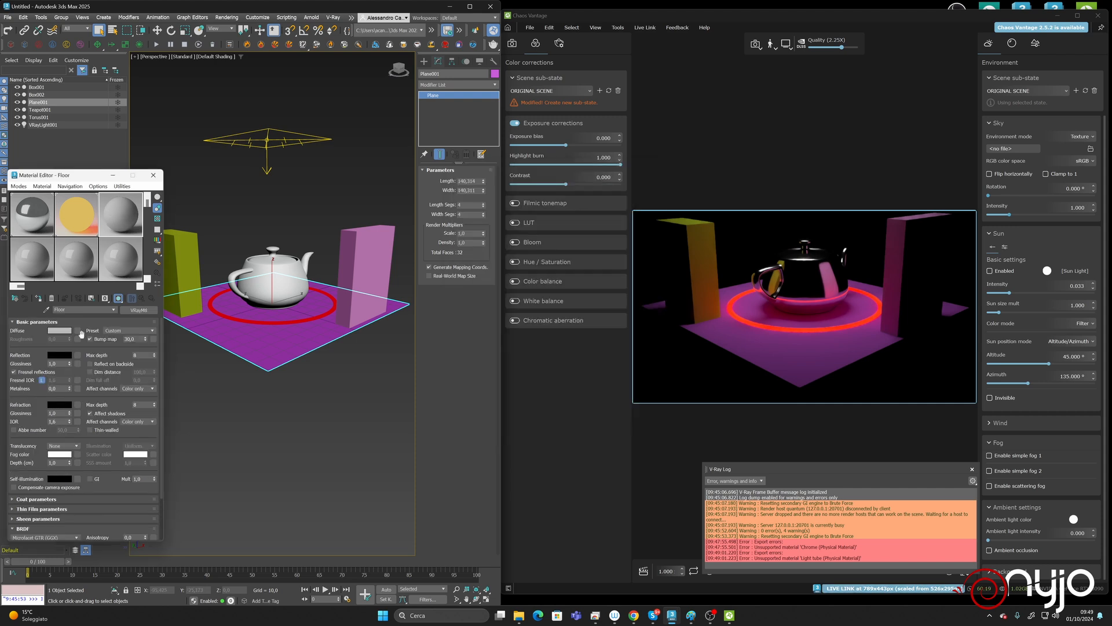
left_click(79, 331)
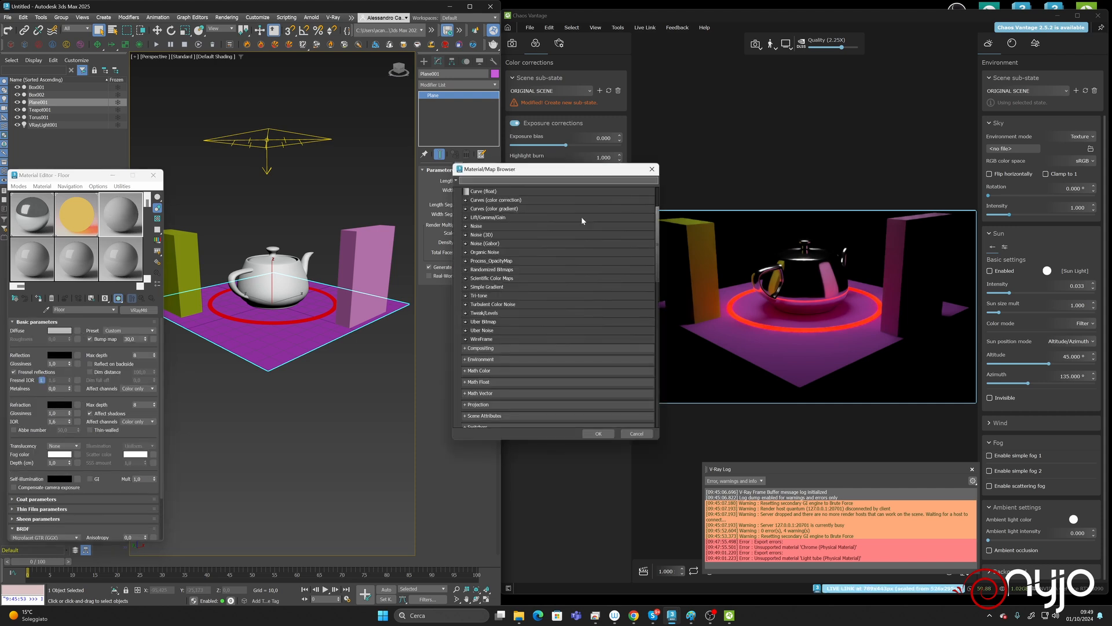
scroll(514, 361, "down", 3)
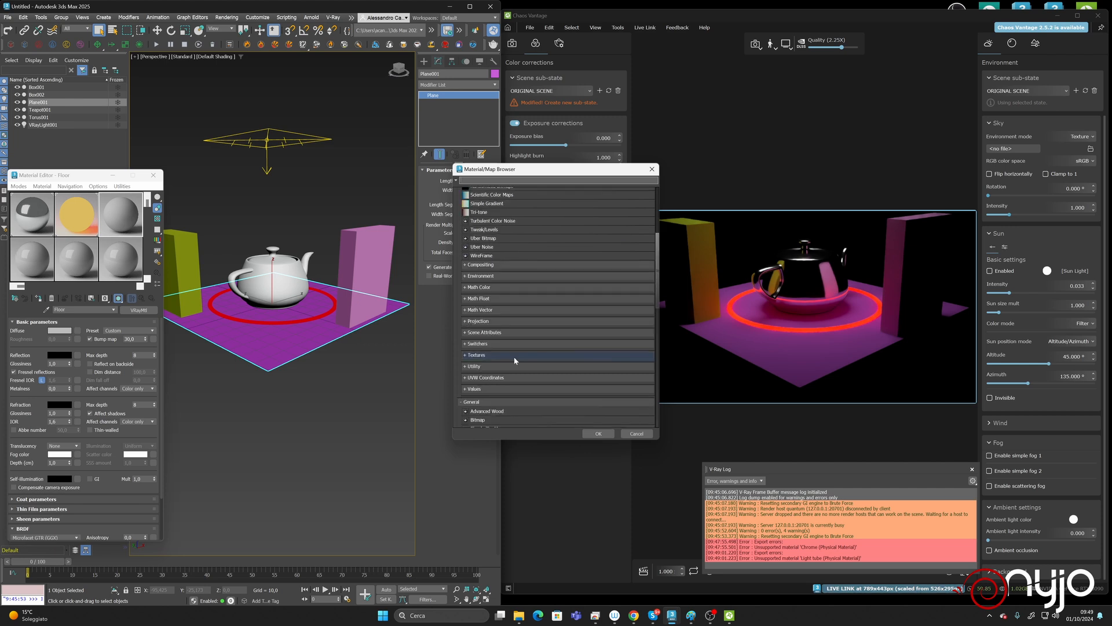
scroll(498, 382, "down", 13)
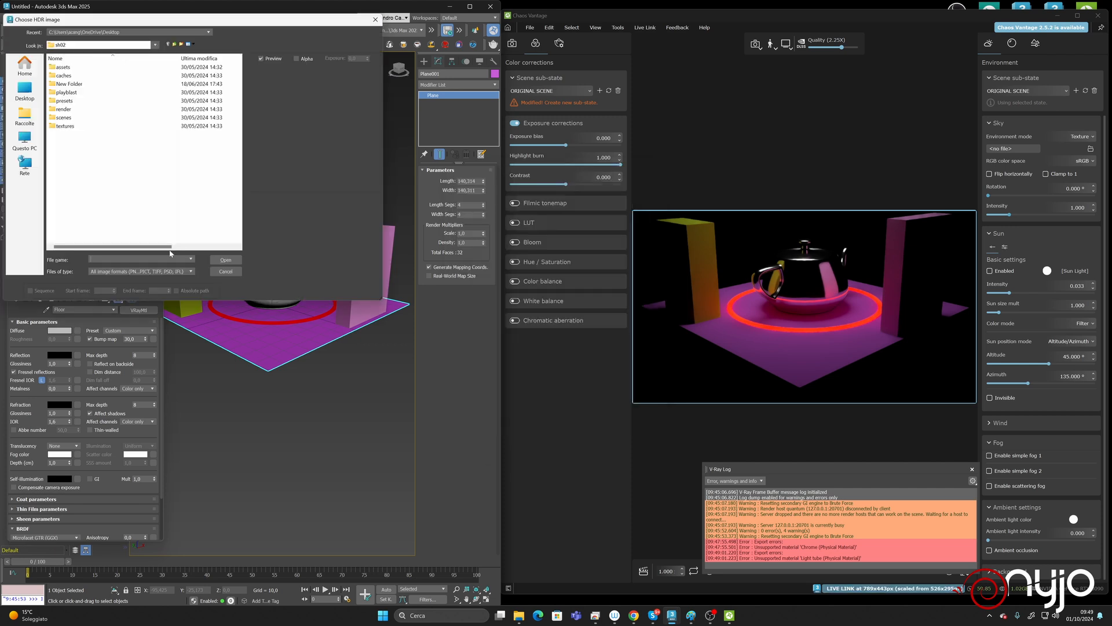
Step: Browse to the Yatch project folder on the network share for the diffuse image
left_click(24, 91)
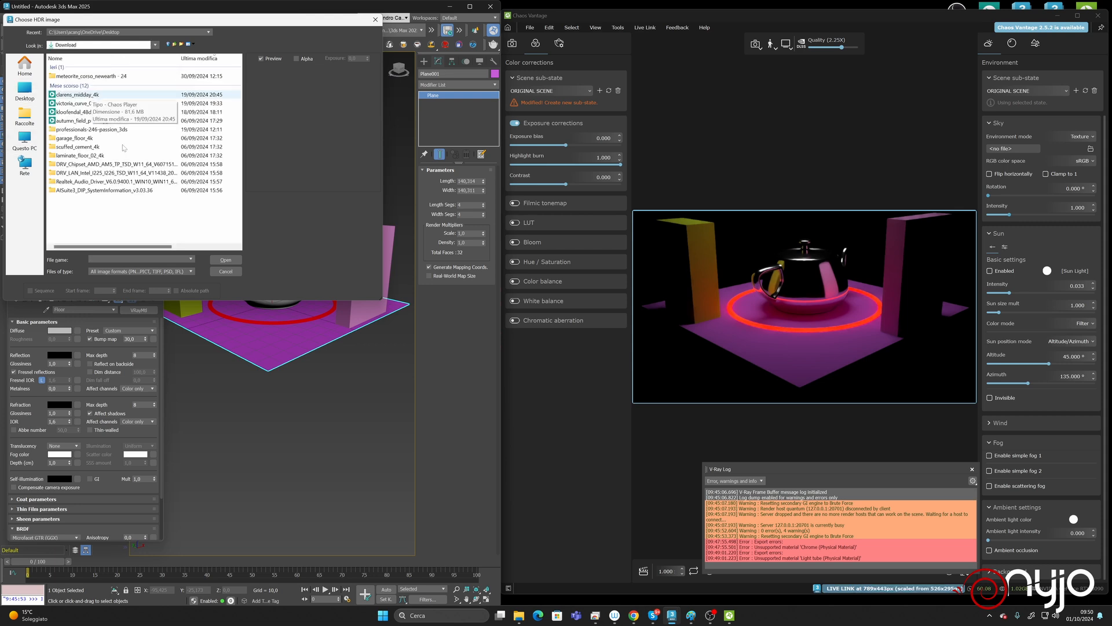
left_click(69, 33)
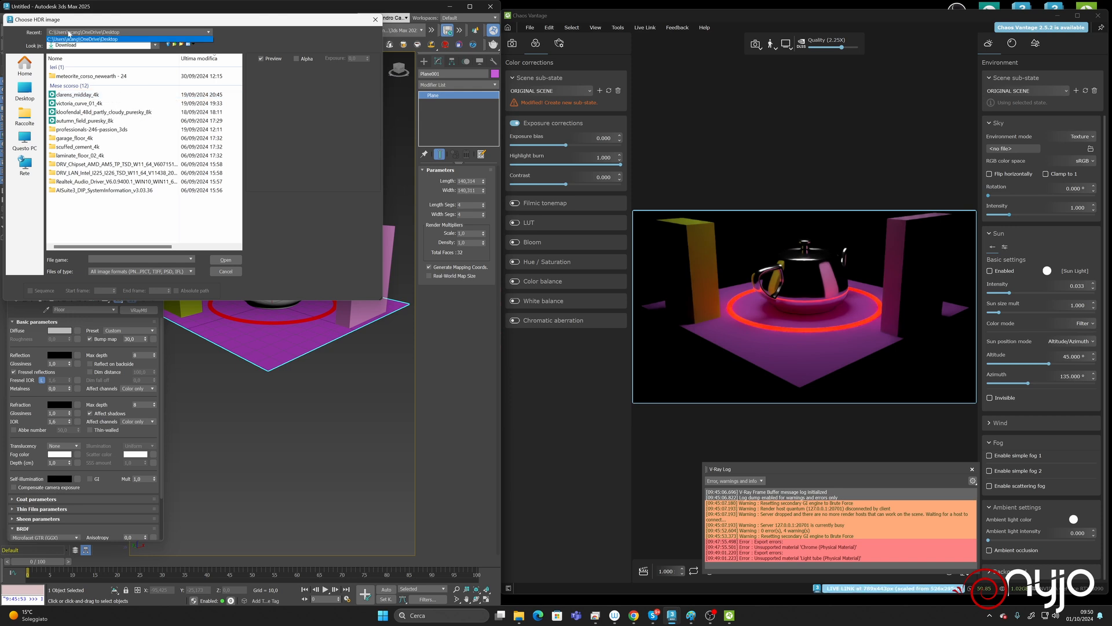
left_click(69, 32)
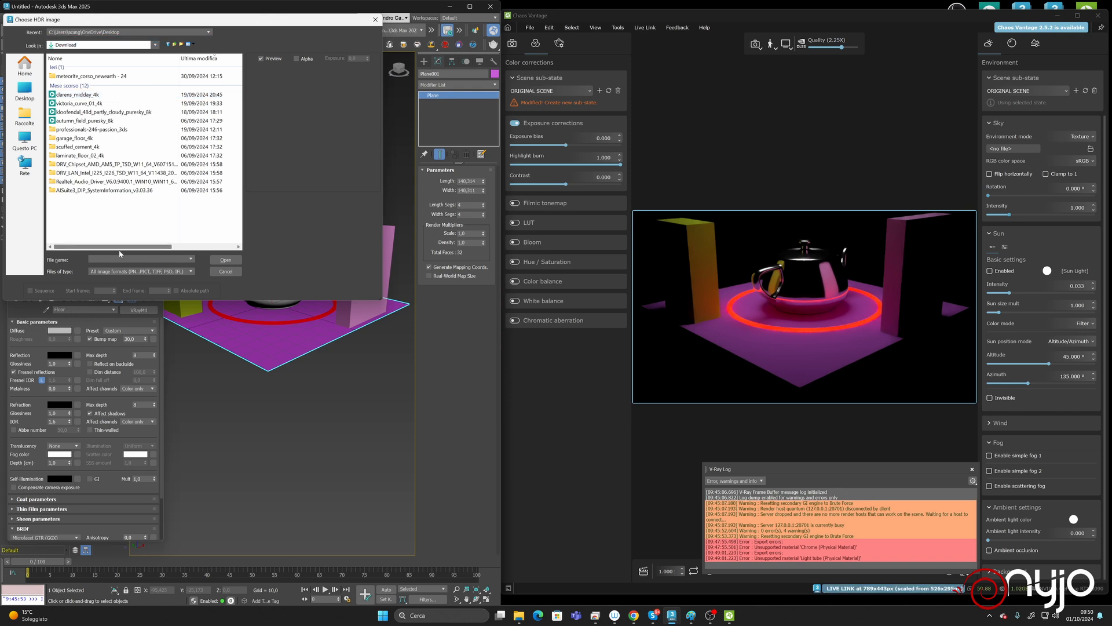
left_click(125, 259)
type("\\\\")
type("AI")
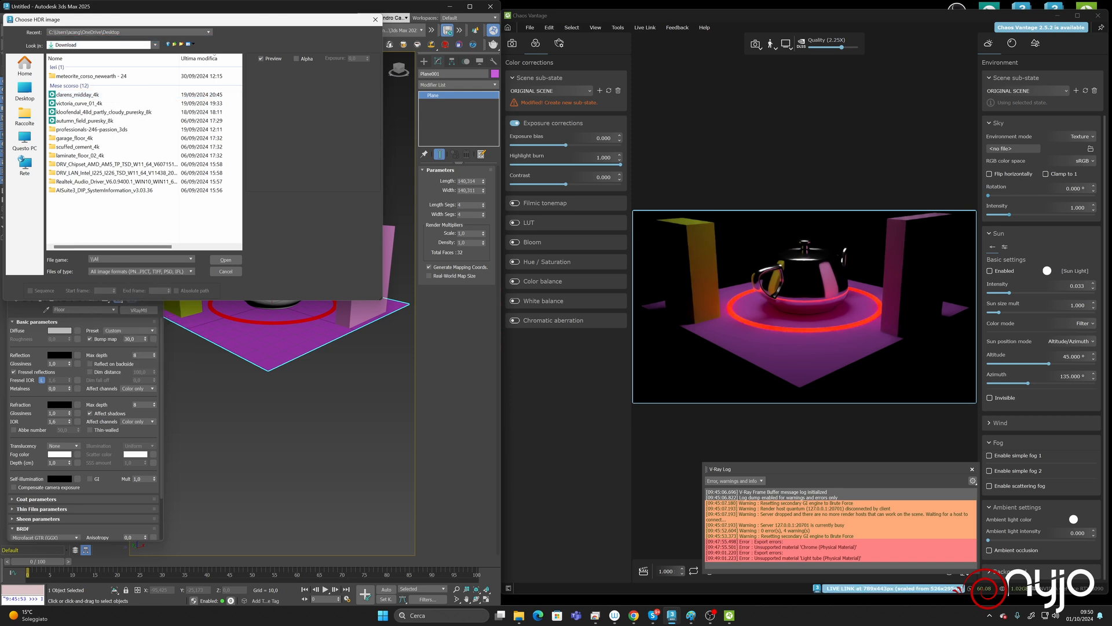
key("Return")
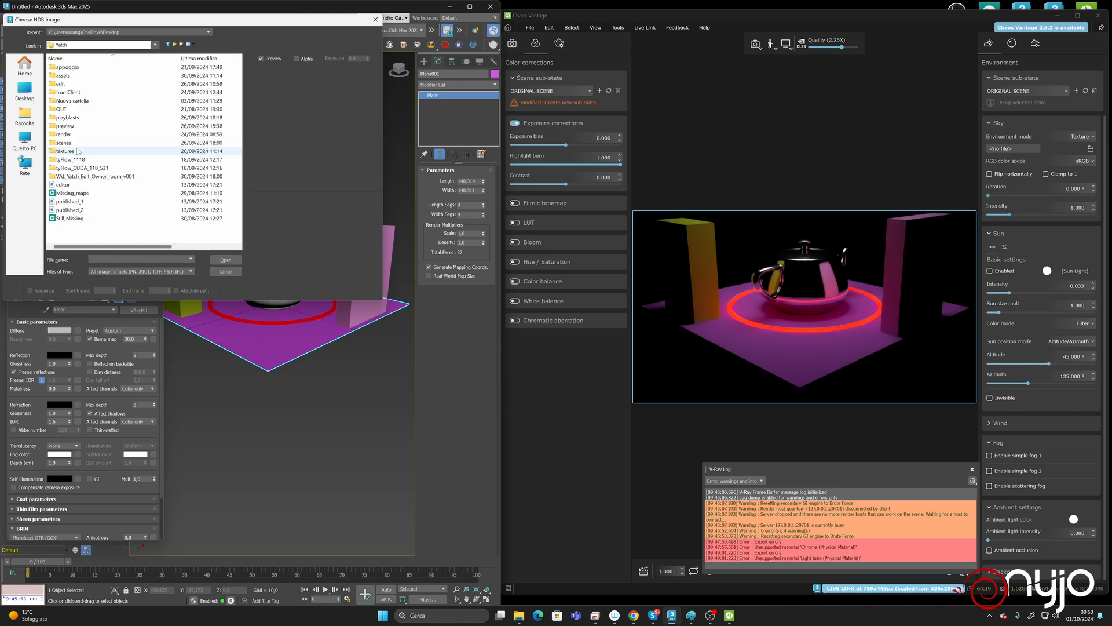
Step: Load TCom_Wood_TeakVeneer_2K_albedo from the textures folder as the diffuse map and assign the Floor material to the ground plane
double_click(77, 151)
scroll(139, 209, "down", 5)
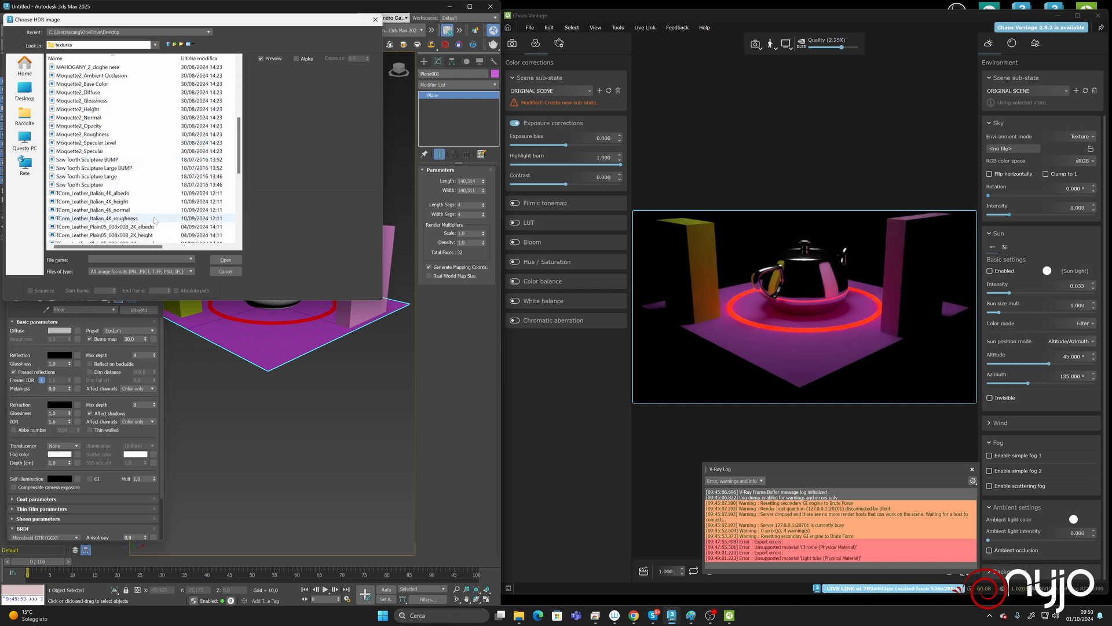
scroll(155, 220, "down", 8)
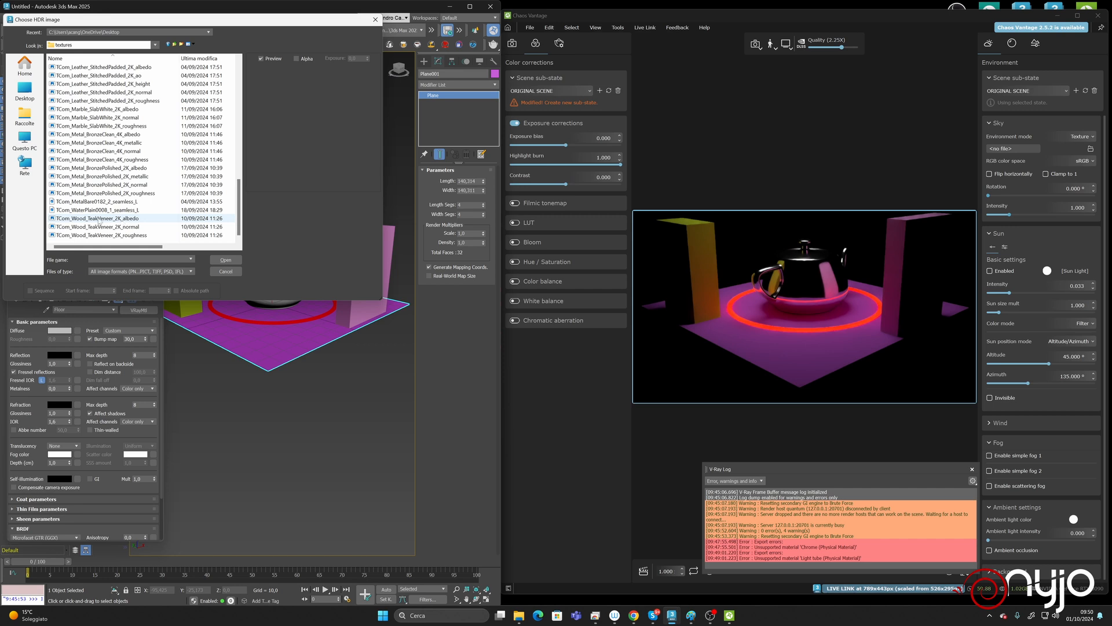
double_click(99, 218)
left_click(37, 298)
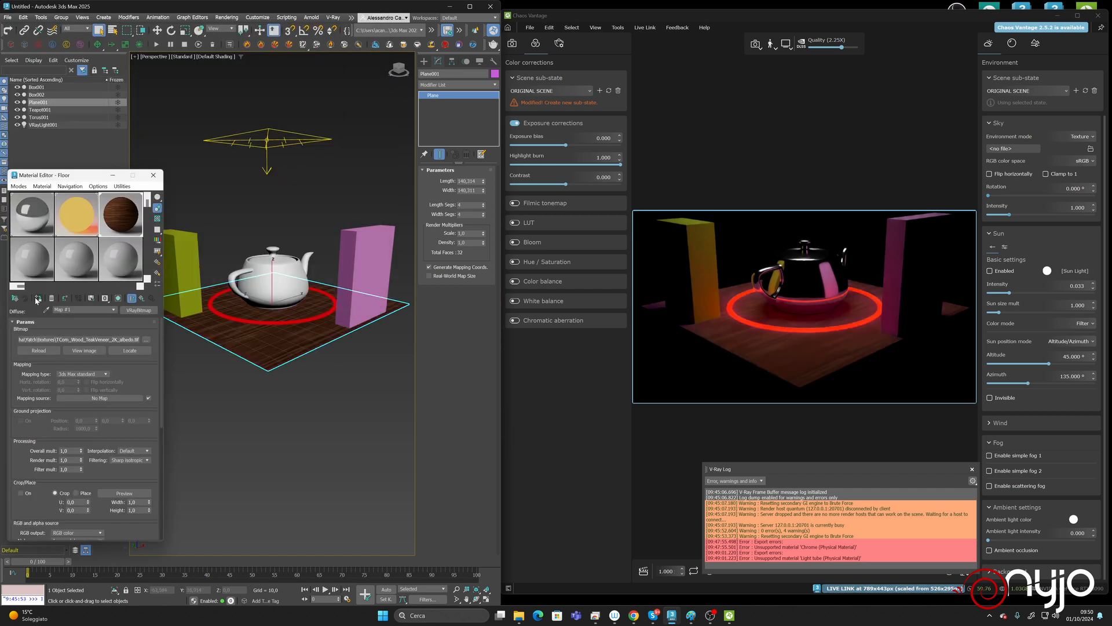
Step: Load TCom_Wood_TeakVeneer_2K_roughness as the Floor material's reflection glossiness map and switch its BRDF to use roughness
left_click(132, 298)
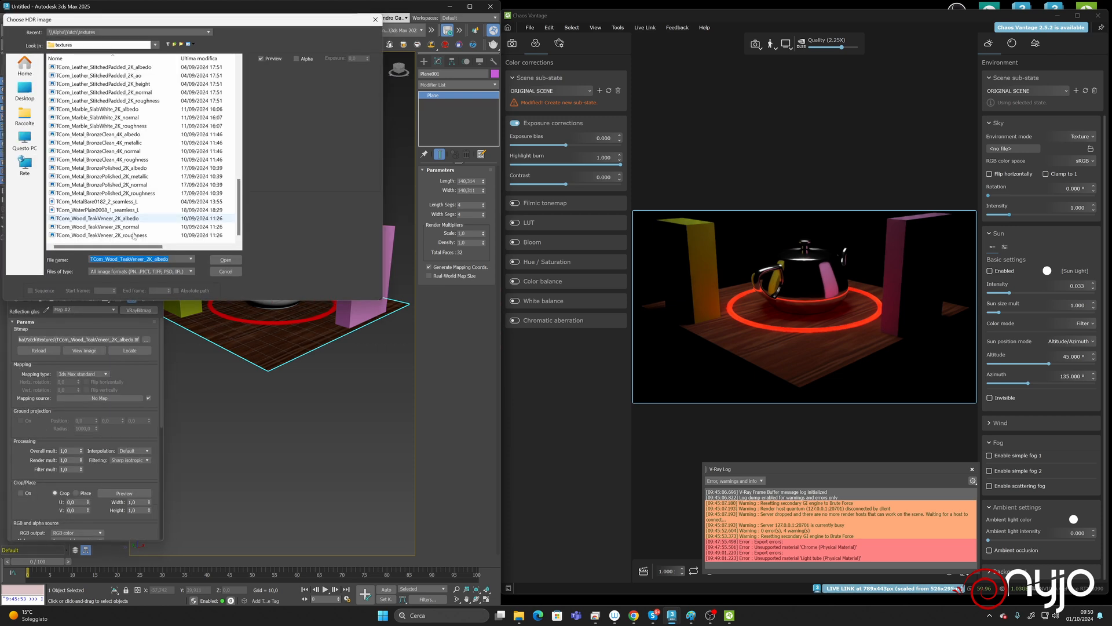
double_click(133, 235)
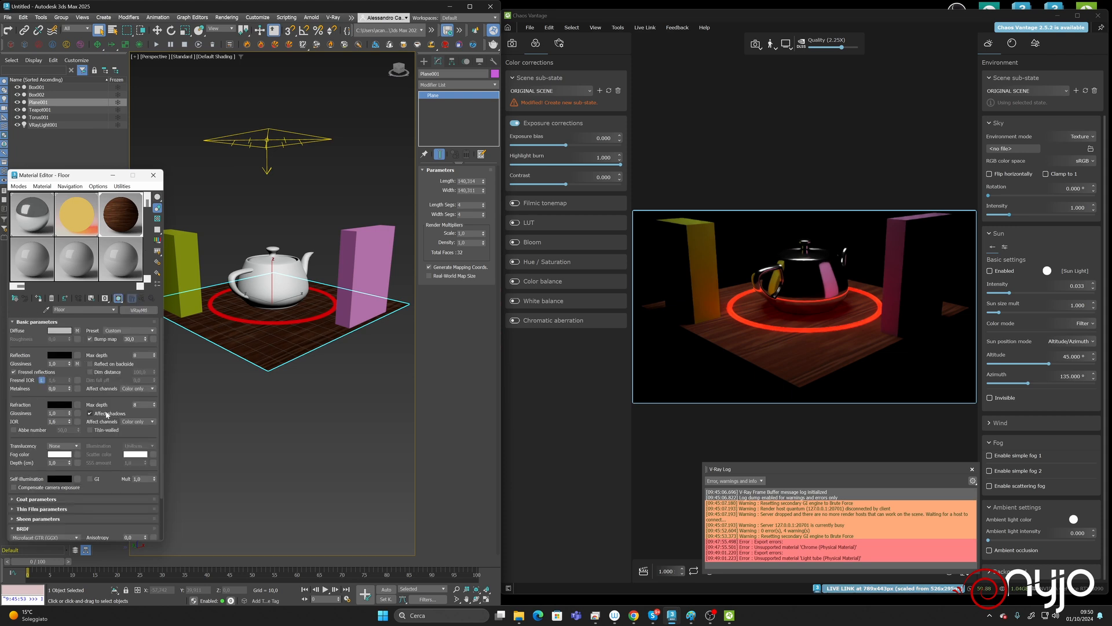
scroll(46, 500, "down", 3)
left_click(46, 502)
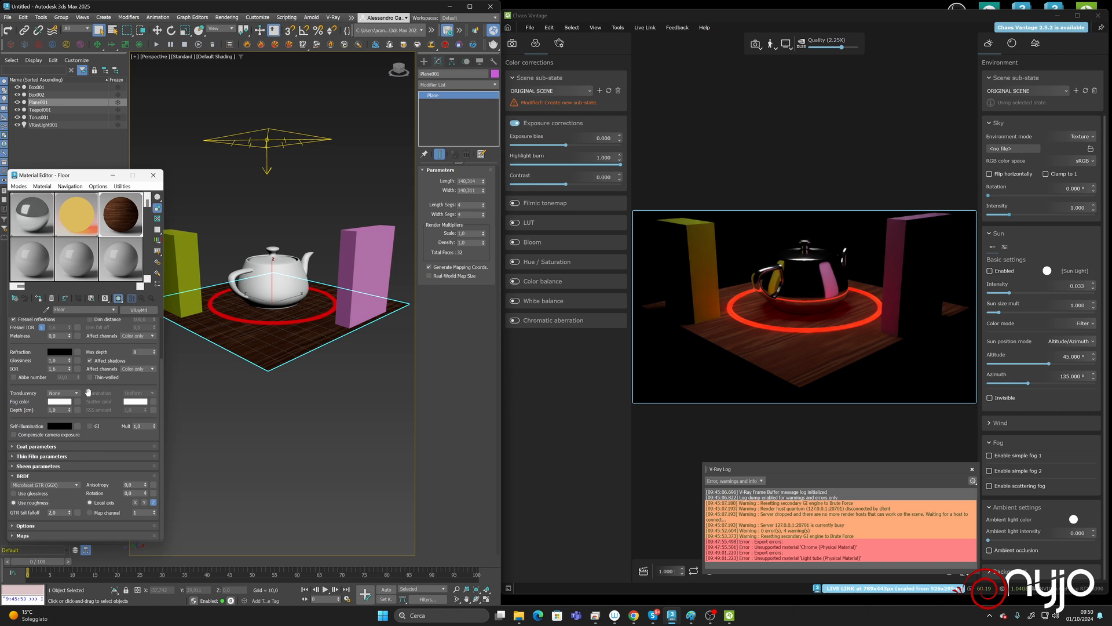
Step: Set the Floor material's reflection color to a neutral gray of value 113
scroll(88, 392, "up", 3)
left_click(59, 355)
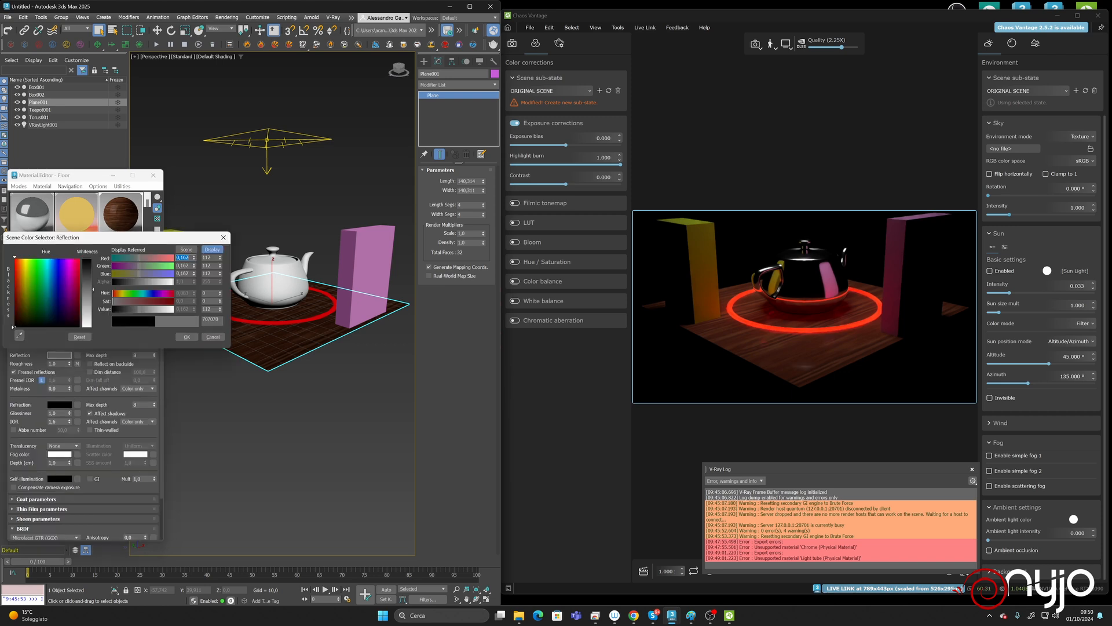
left_click(187, 336)
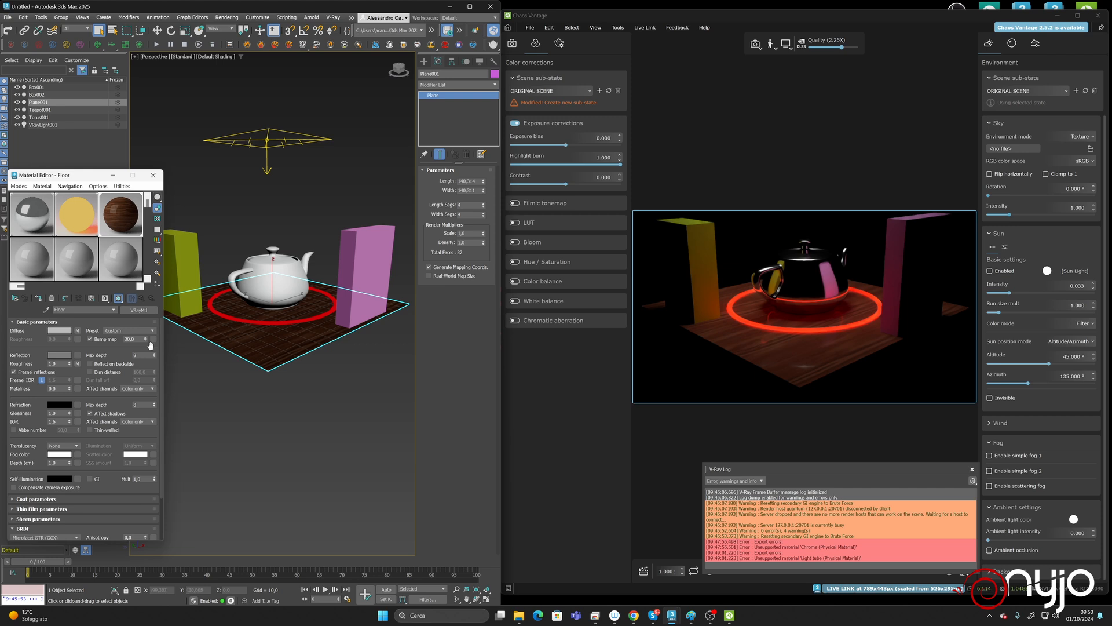
Step: Add a VRayNormalMap to the Floor material's bump and load TCom_Wood_TeakVeneer_2K_normal in a pasted copy of the bitmap as its normal map
left_click(153, 339)
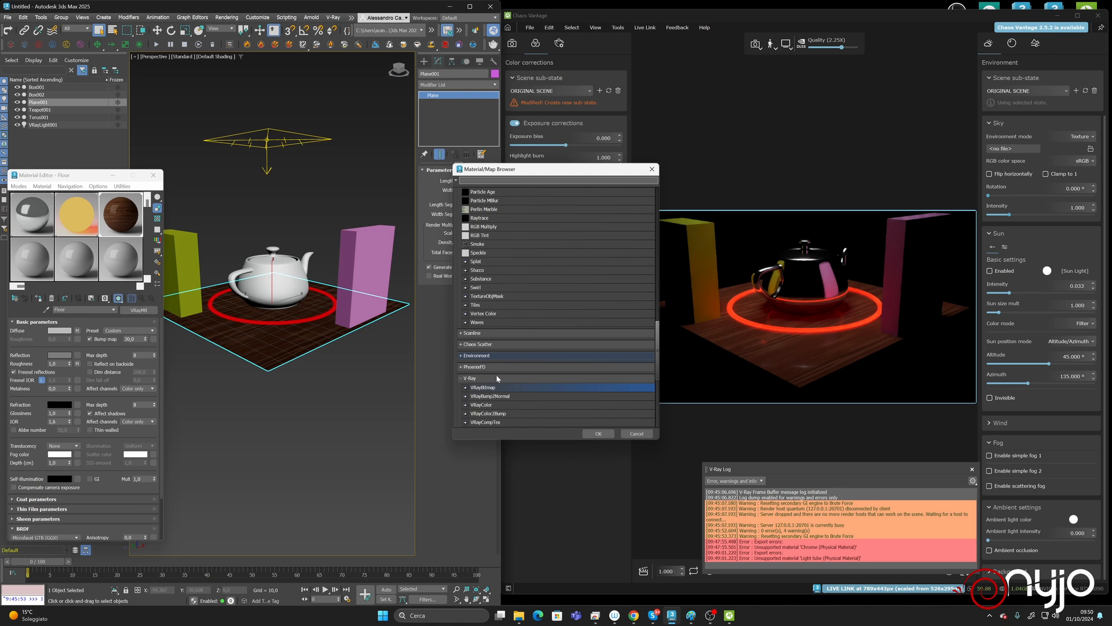
right_click(141, 330)
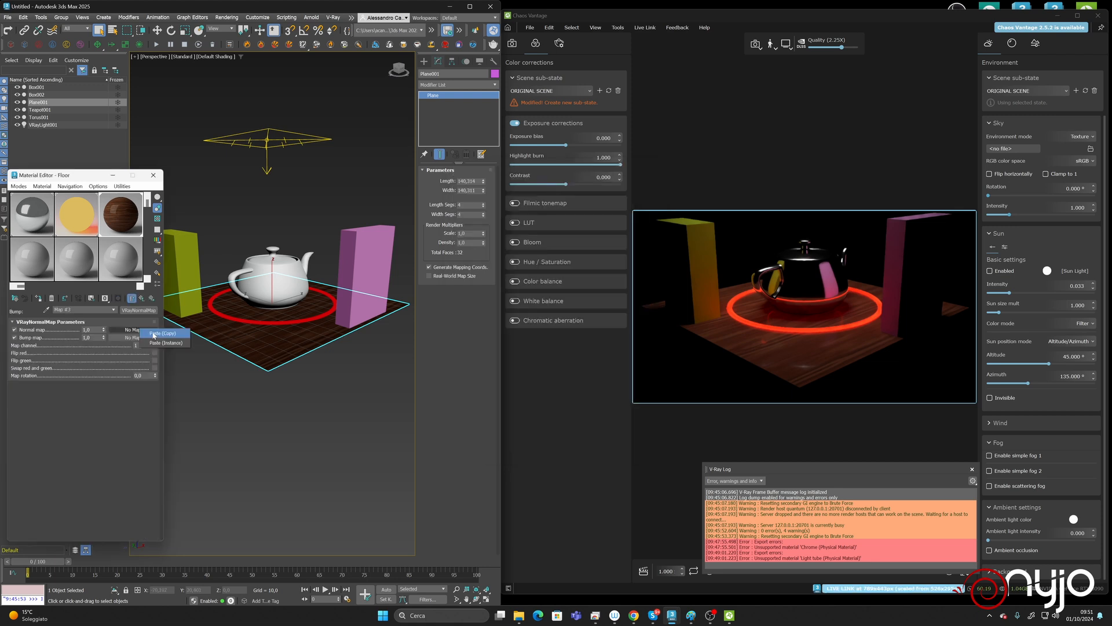
left_click(158, 333)
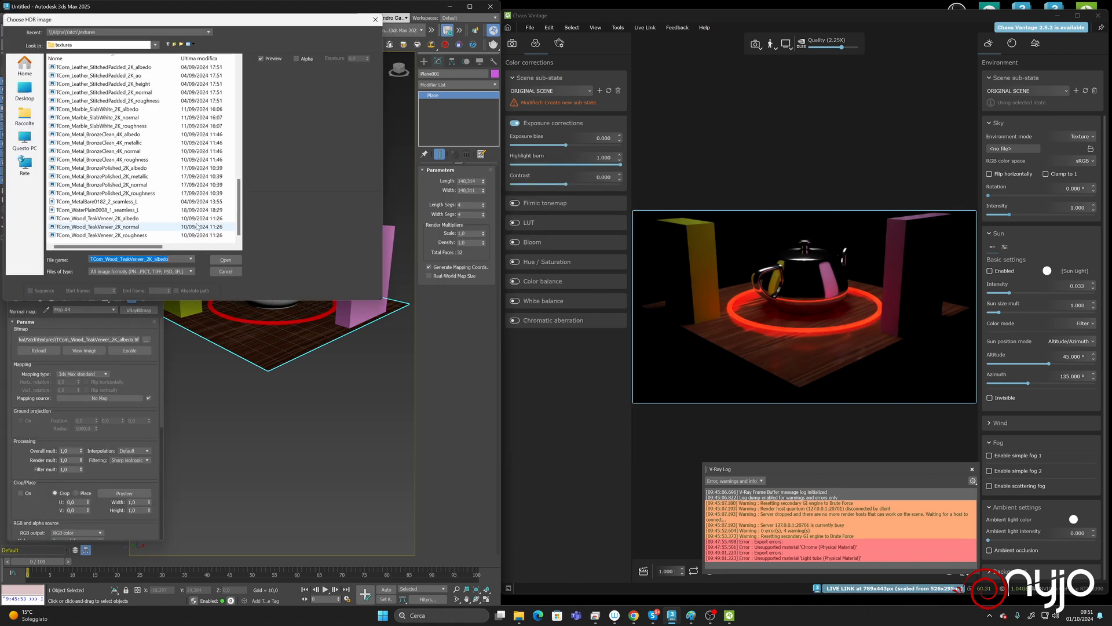
left_click(137, 227)
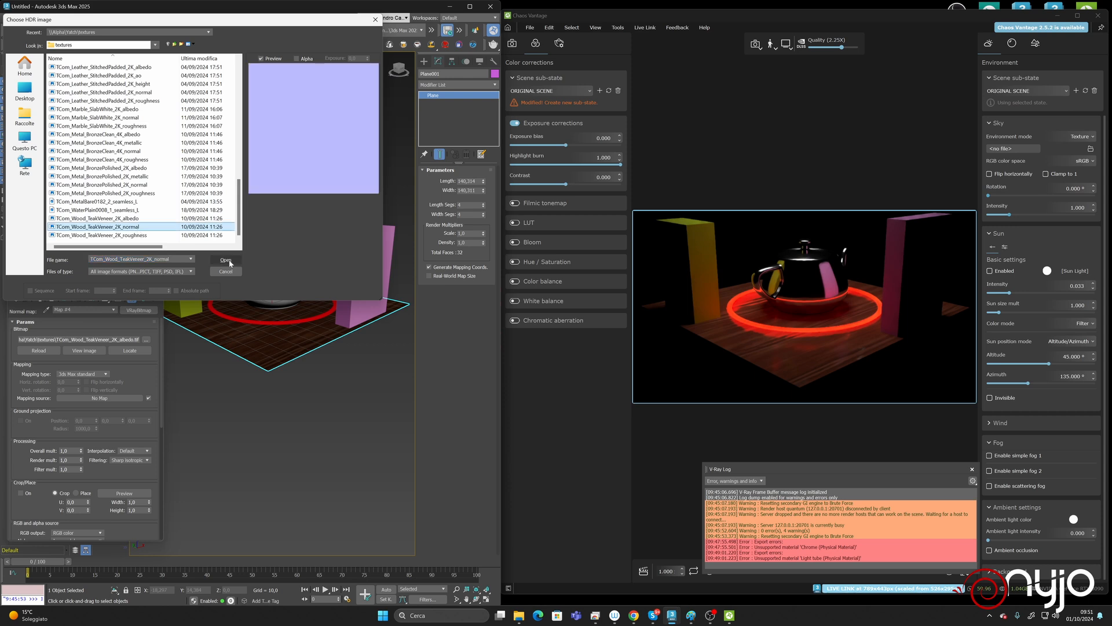
left_click(225, 260)
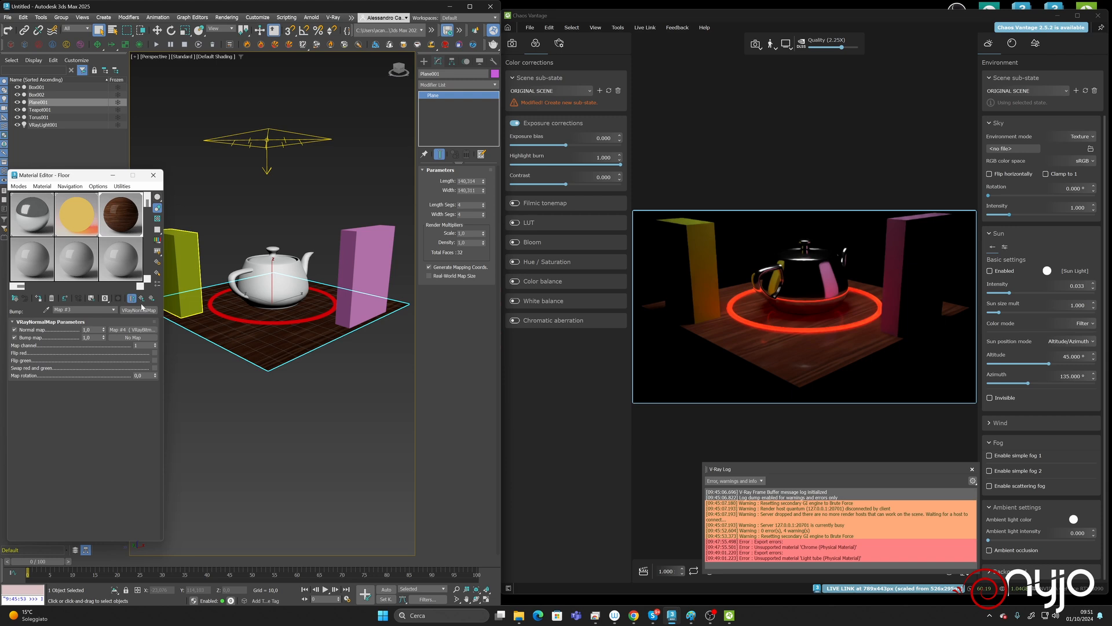
left_click(141, 298)
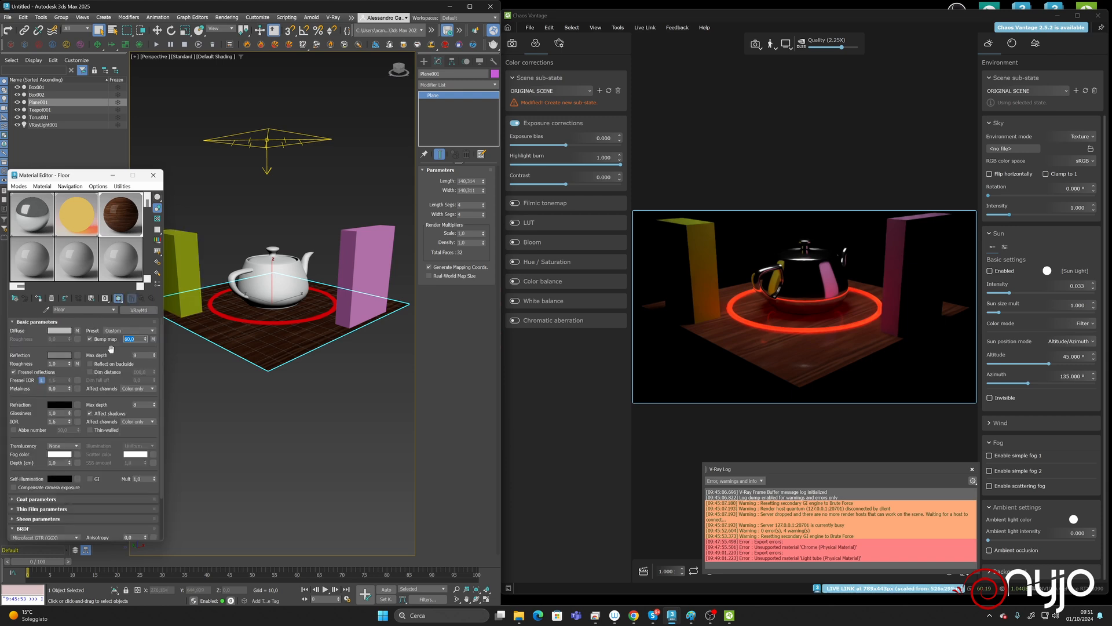
scroll(81, 342, "down", 1)
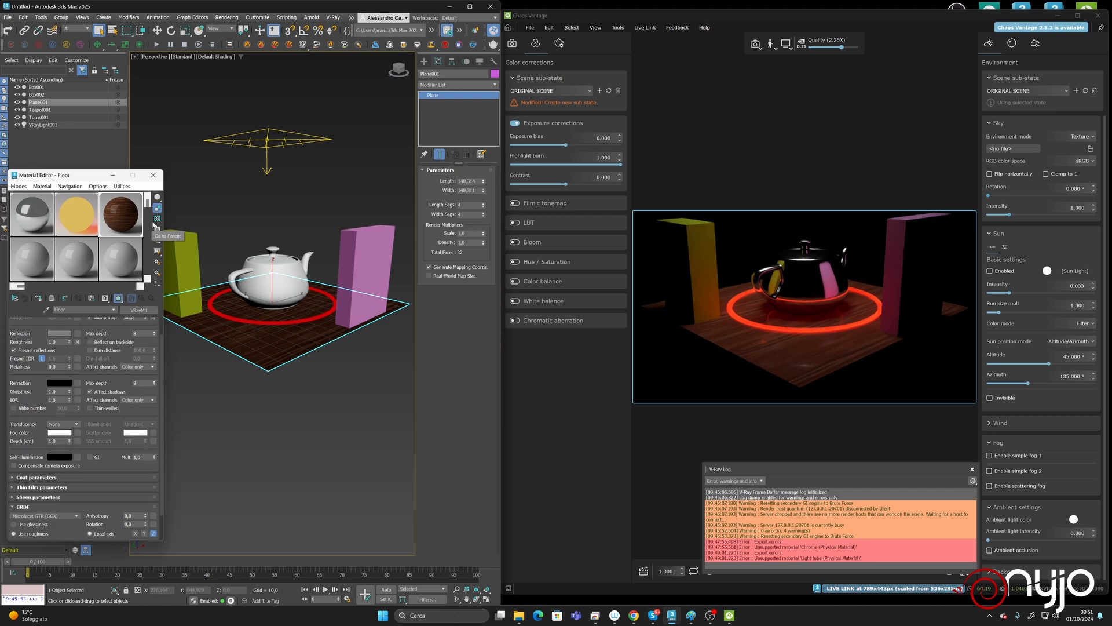
Step: Create a second VRayLight on the floor beside the teapot and change its type to Dome
middle_click_drag(296, 307, 301, 311)
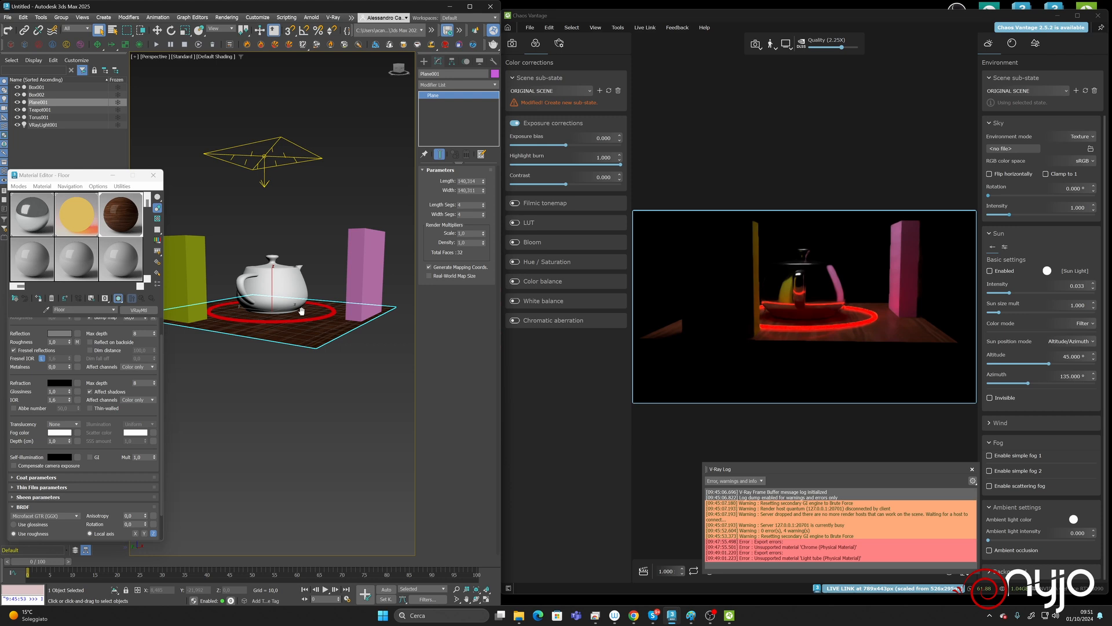
middle_click_drag(301, 311, 253, 319, "alt")
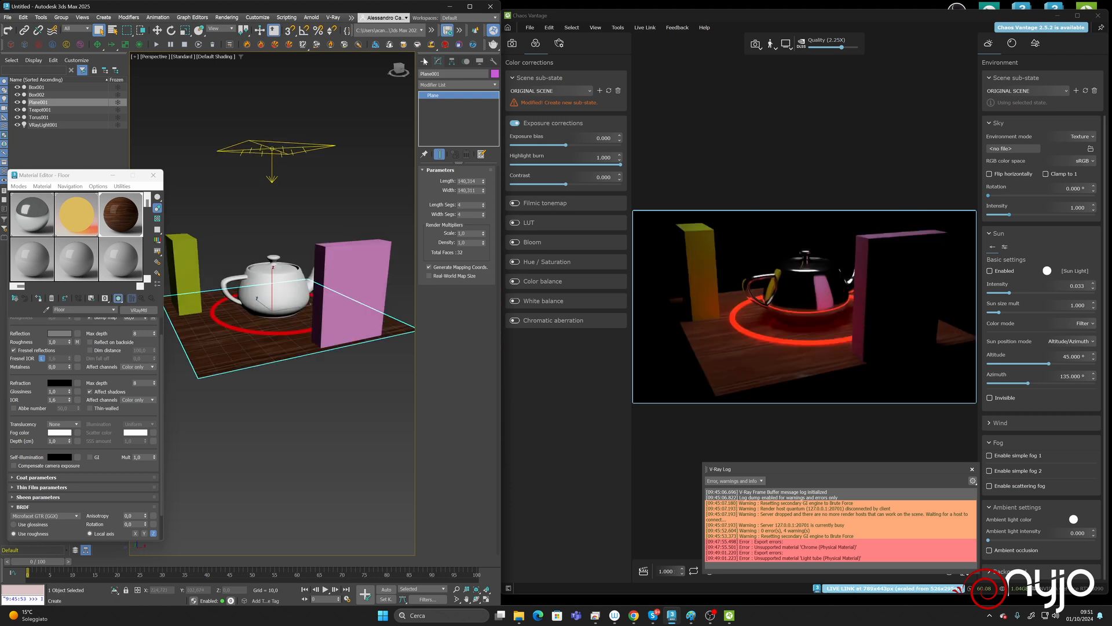
left_click(424, 61)
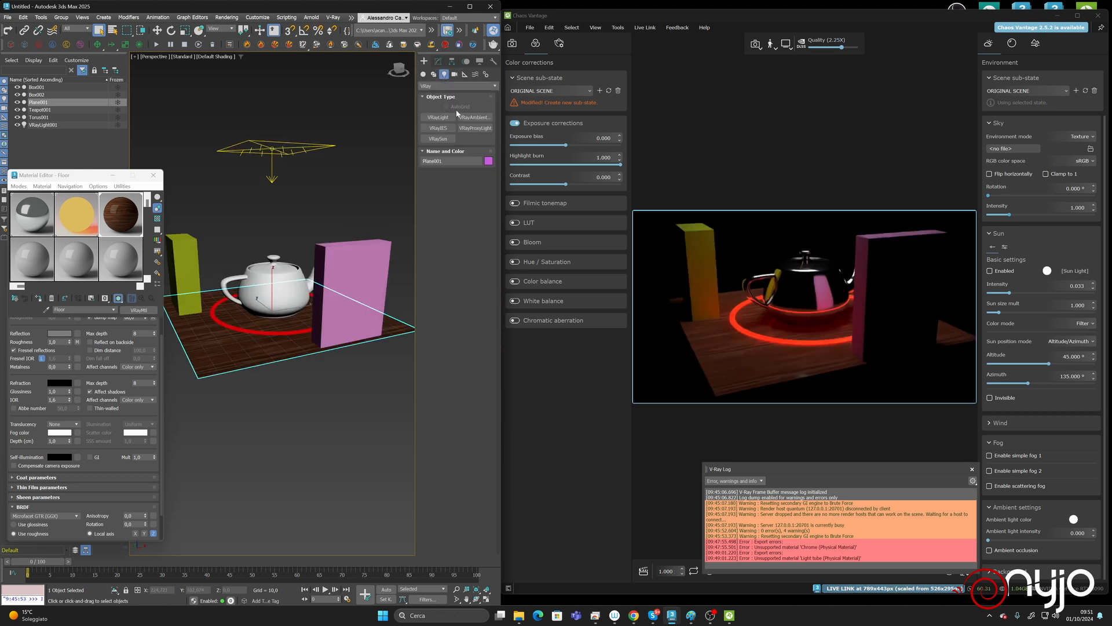
left_click(454, 116)
left_click_drag(261, 315, 255, 332)
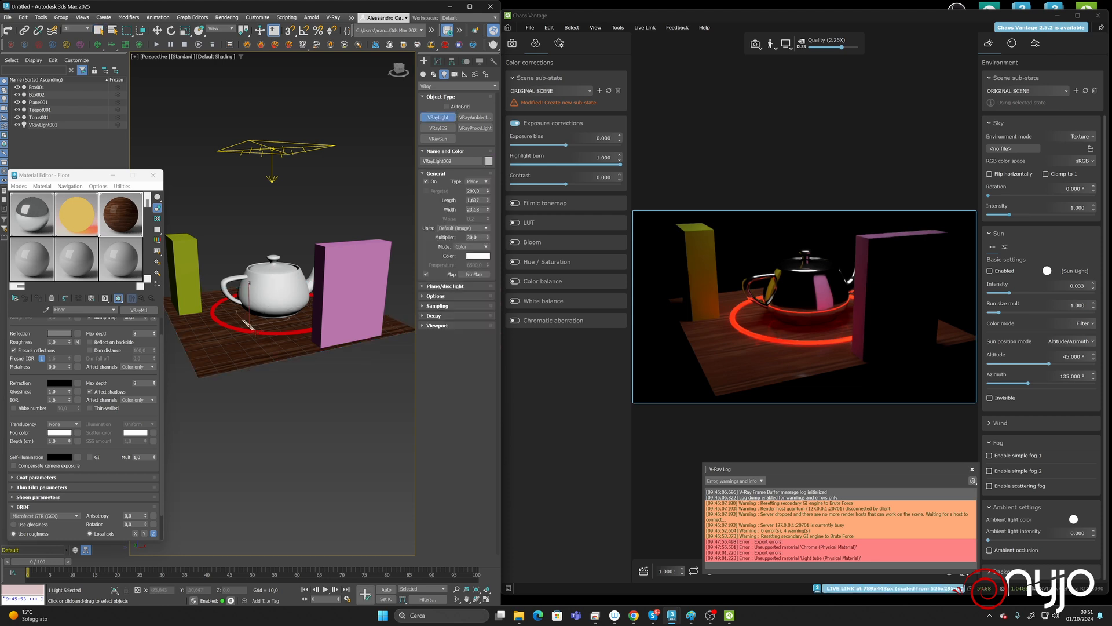
left_click(439, 62)
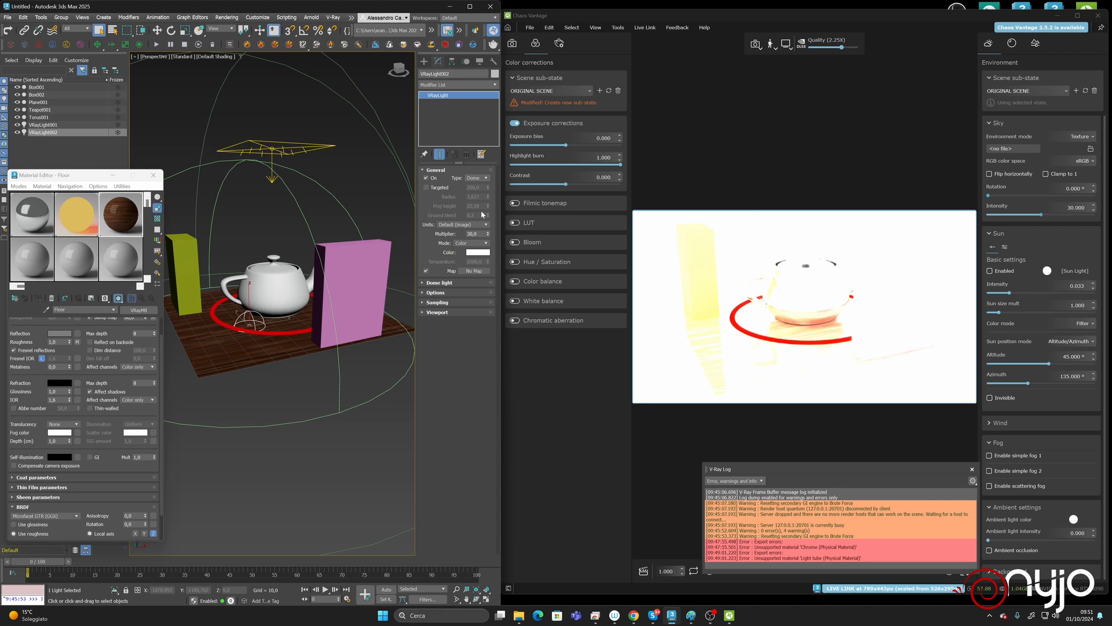
Step: Load the kloofendal_48d_partly_cloudy_puresky_8k HDRI from the Download folder through a VRayBitmap as the dome light's map
left_click(475, 270)
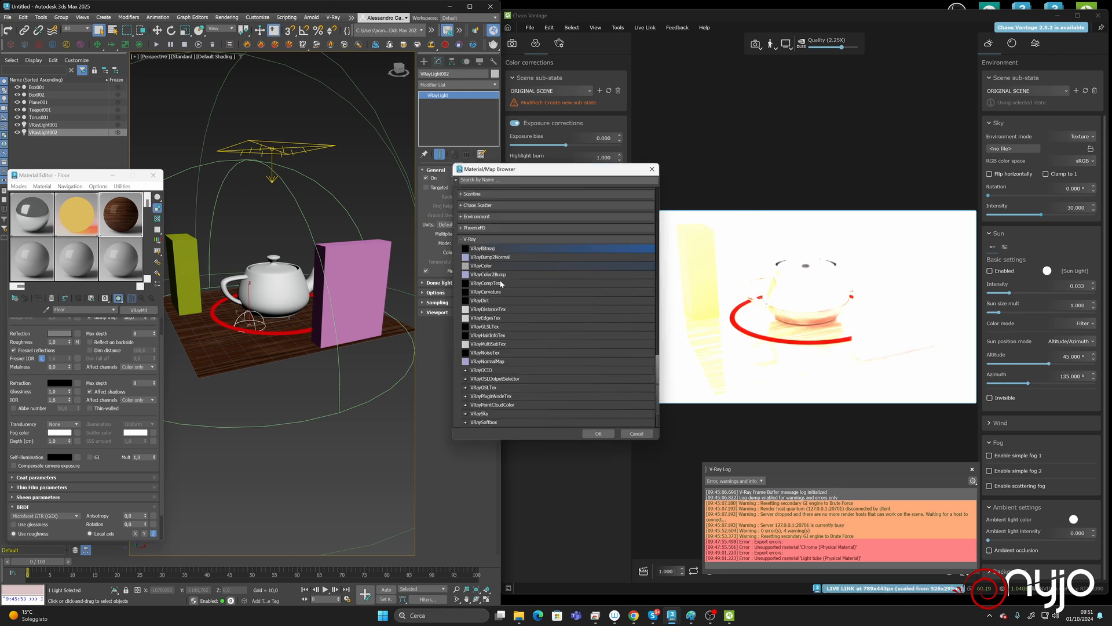
double_click(483, 248)
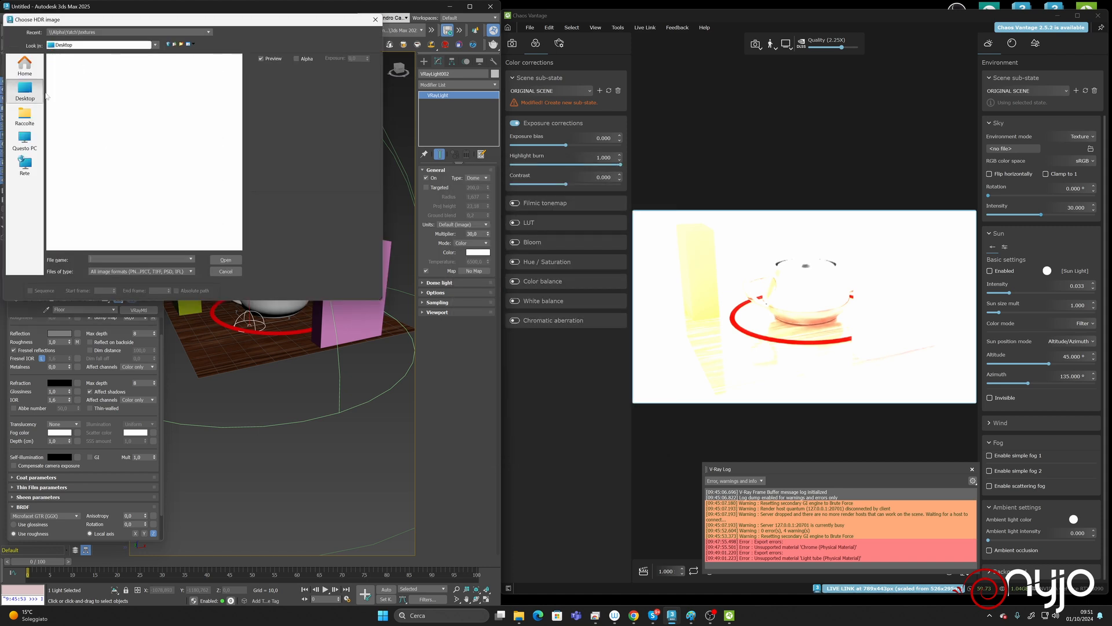
double_click(83, 100)
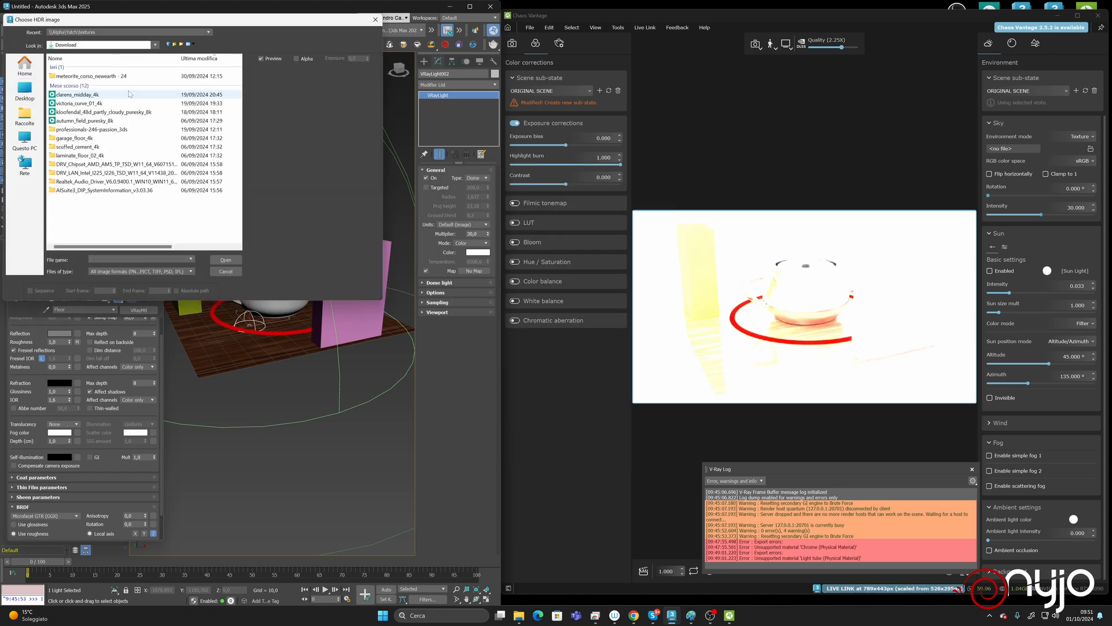
left_click(130, 95)
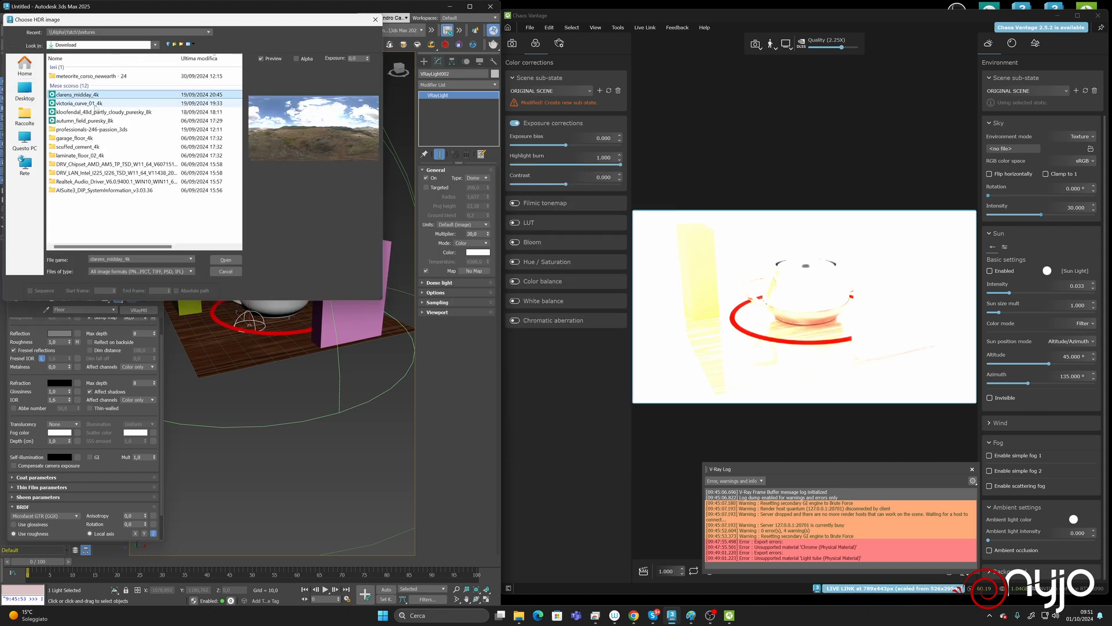
left_click(93, 121)
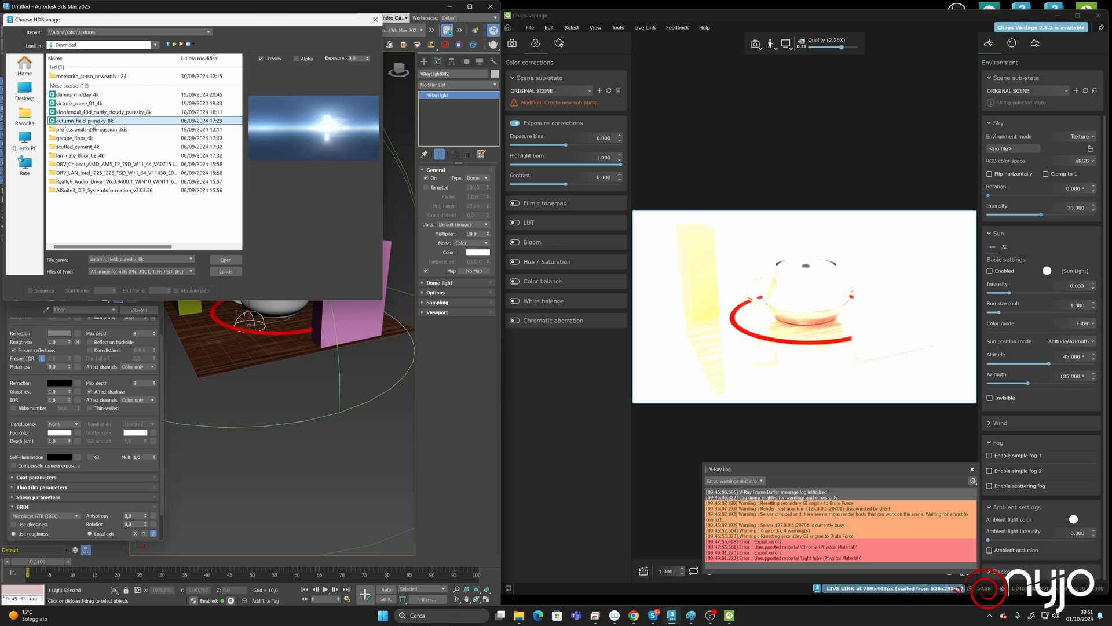
key("Up")
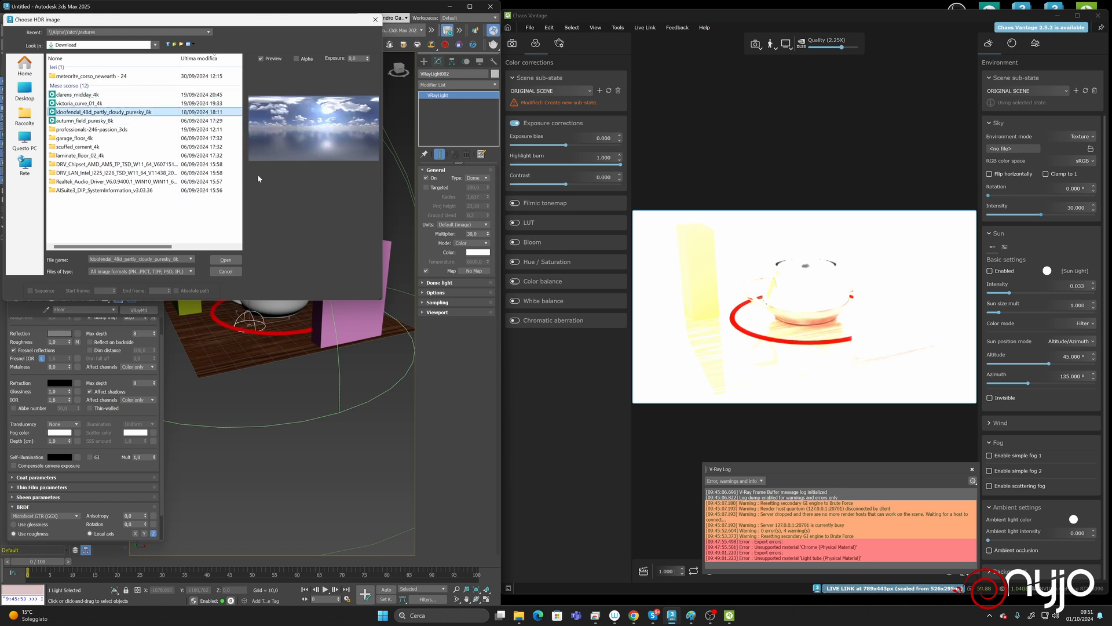
key("Return")
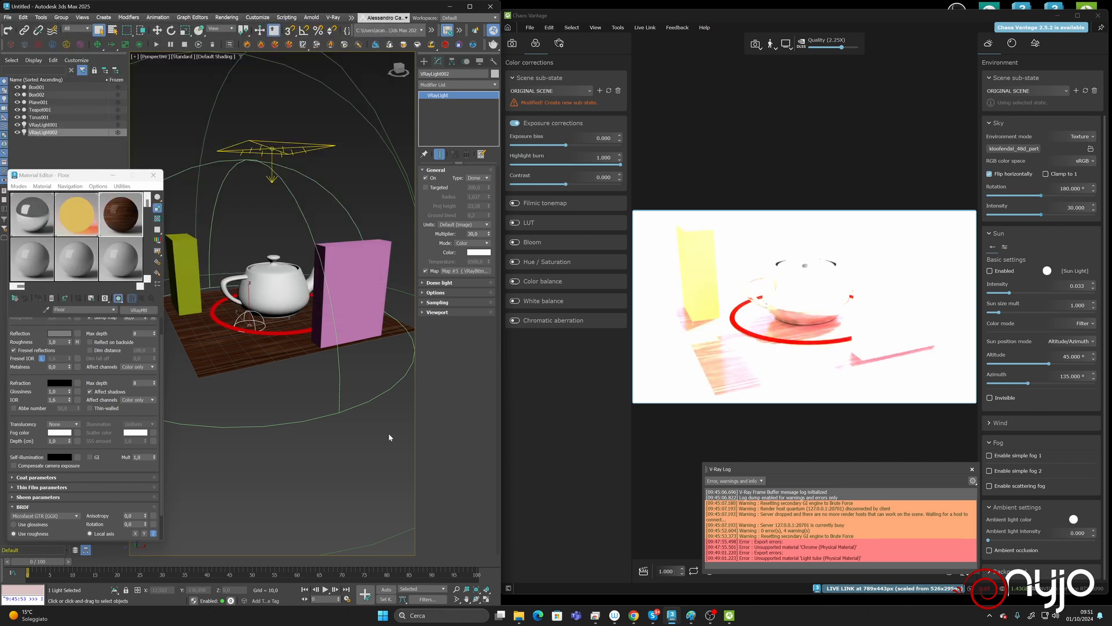
Step: Set the dome light's multiplier to 1
double_click(473, 233)
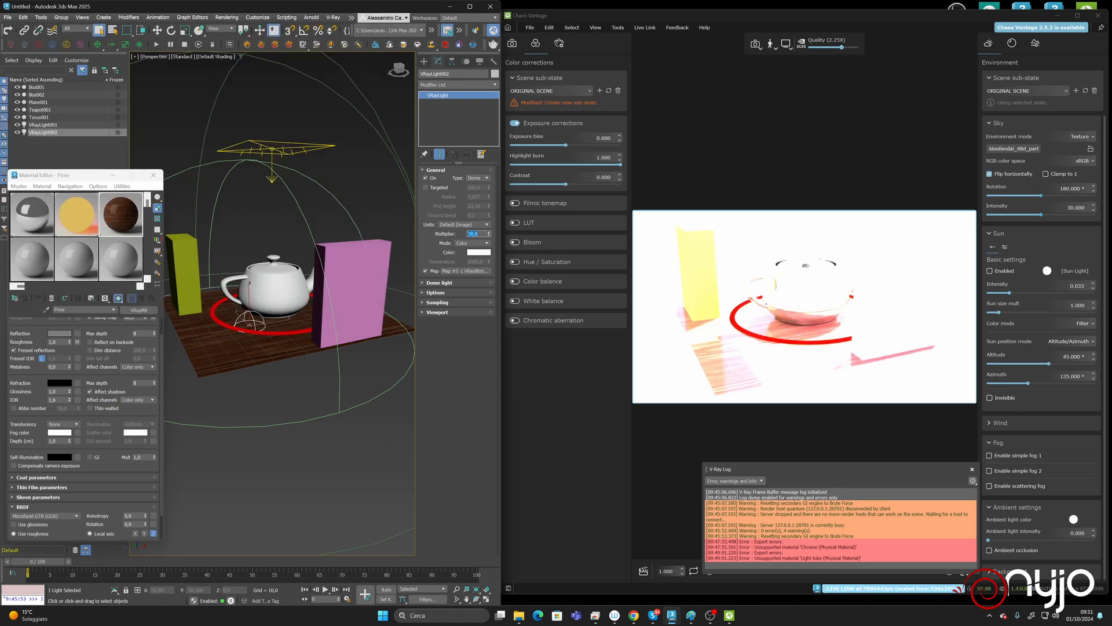
type("1")
key("Return")
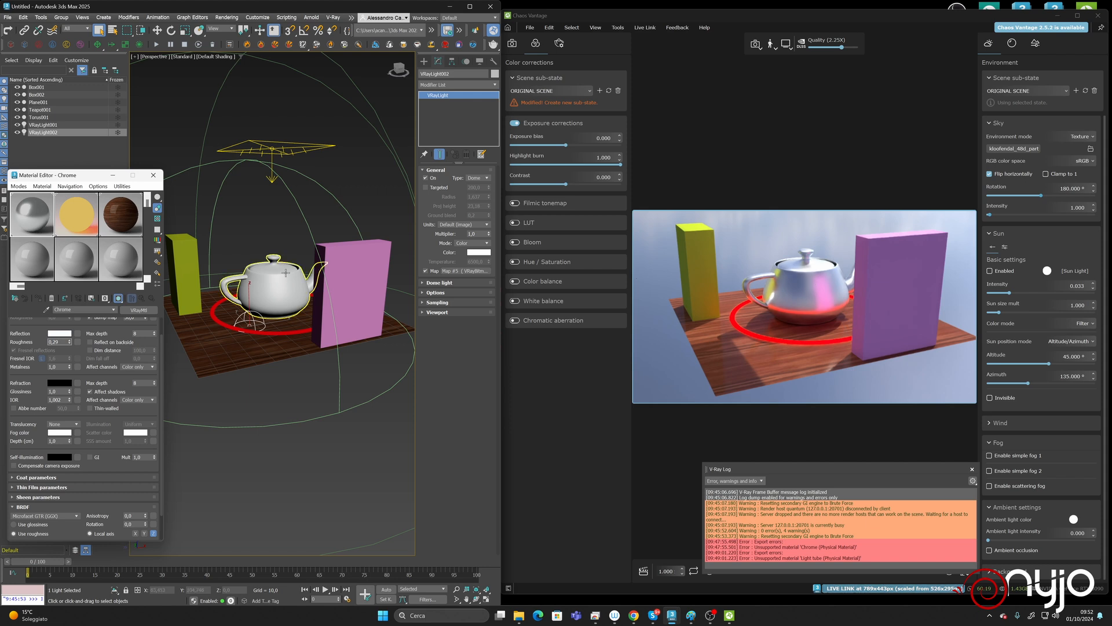
Step: Add a Bend modifier to the teapot and give it a negative bend angle around the Z axis
left_click(286, 272)
left_click(458, 84)
type("be")
left_click(439, 108)
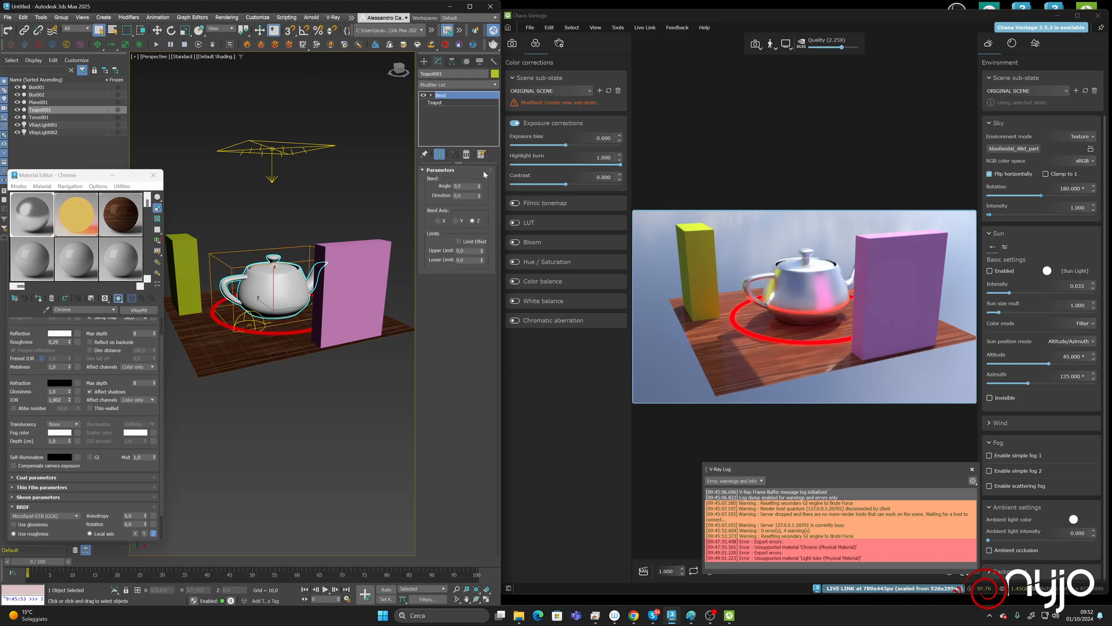
left_click_drag(479, 186, 431, 609)
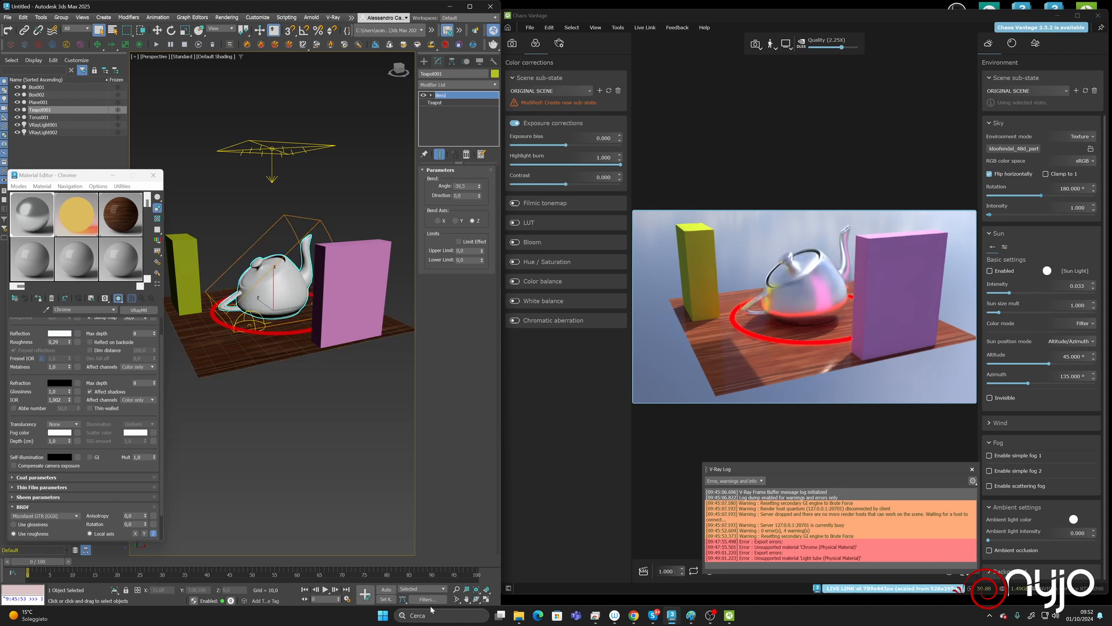
Step: Animate the teapot's bend angle with Auto Key, keying 44 at frame 30 and about -43 at frame 63, and return to frame 0
left_click(385, 589)
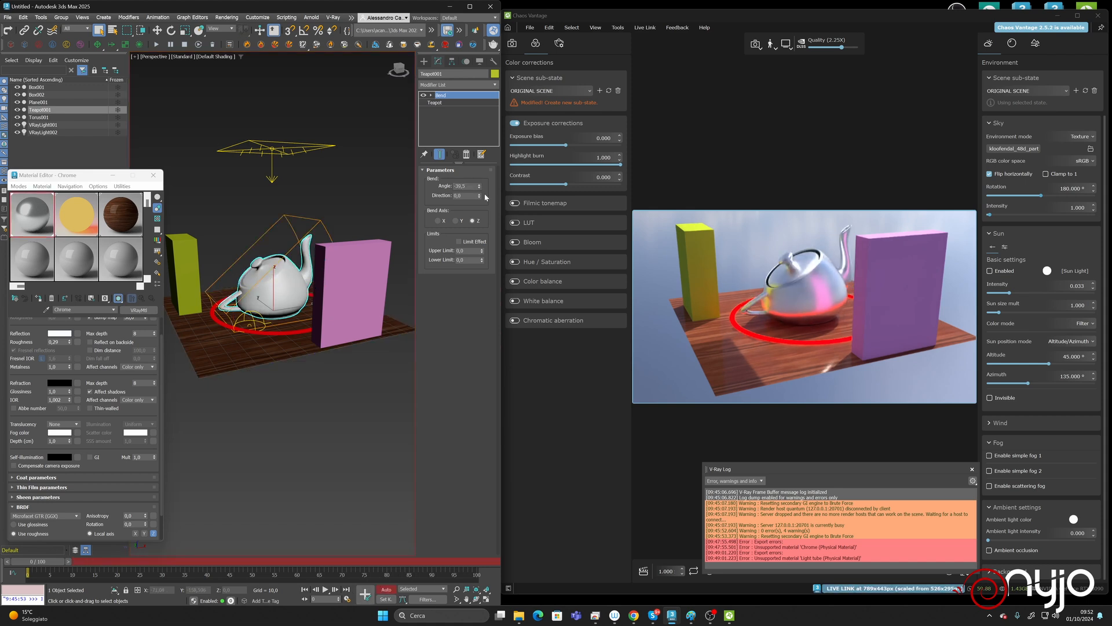
left_click_drag(479, 186, 479, 191)
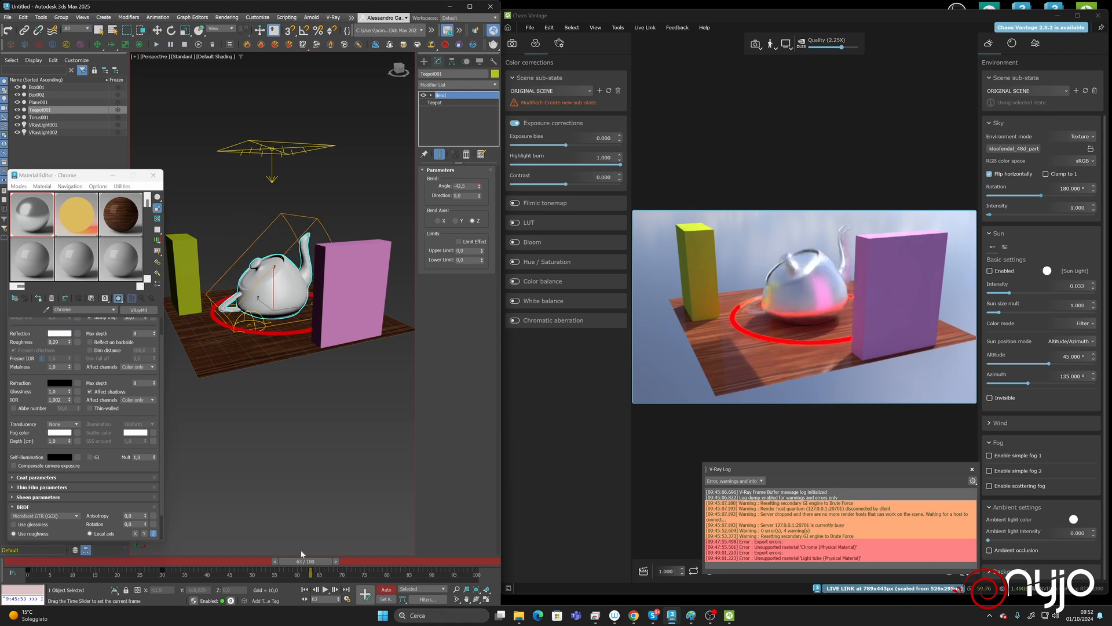
left_click_drag(301, 556, 249, 559)
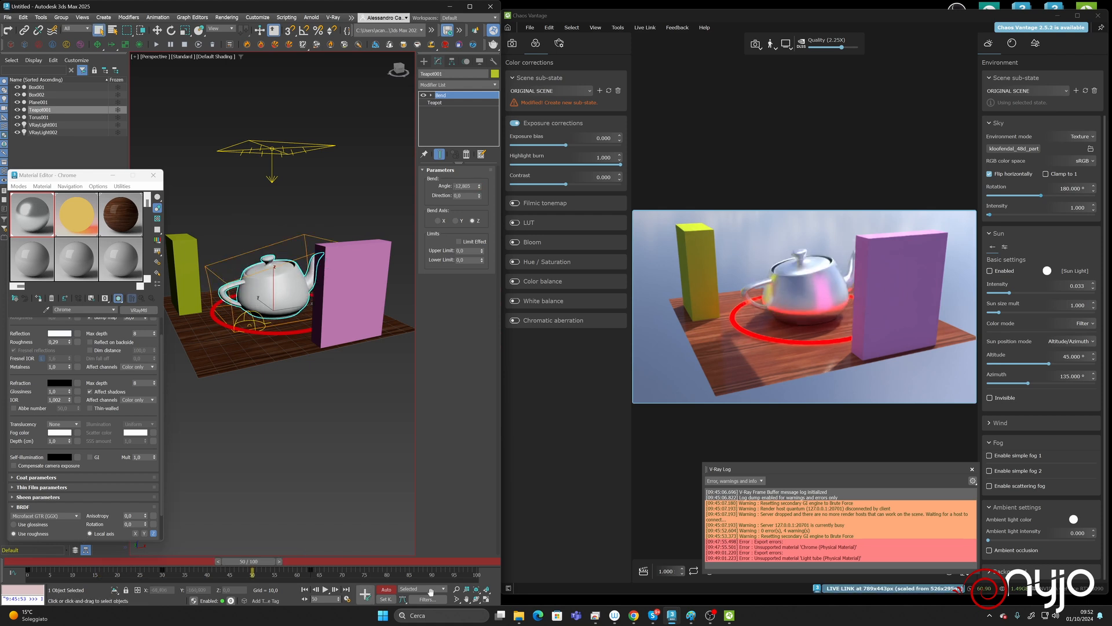
left_click(386, 589)
left_click(279, 561)
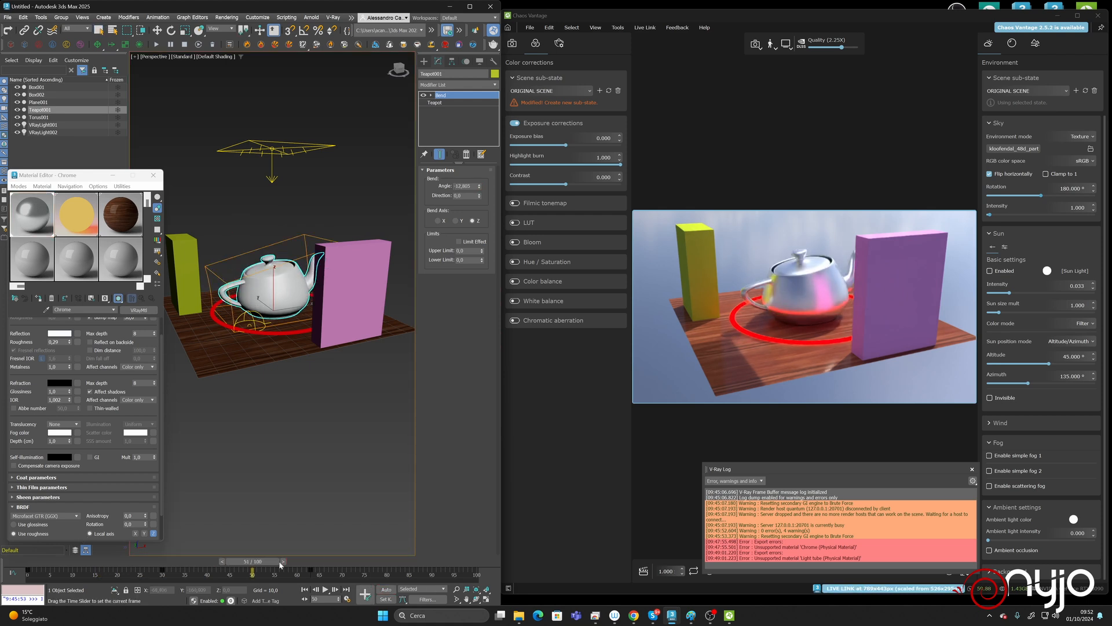
key("Home")
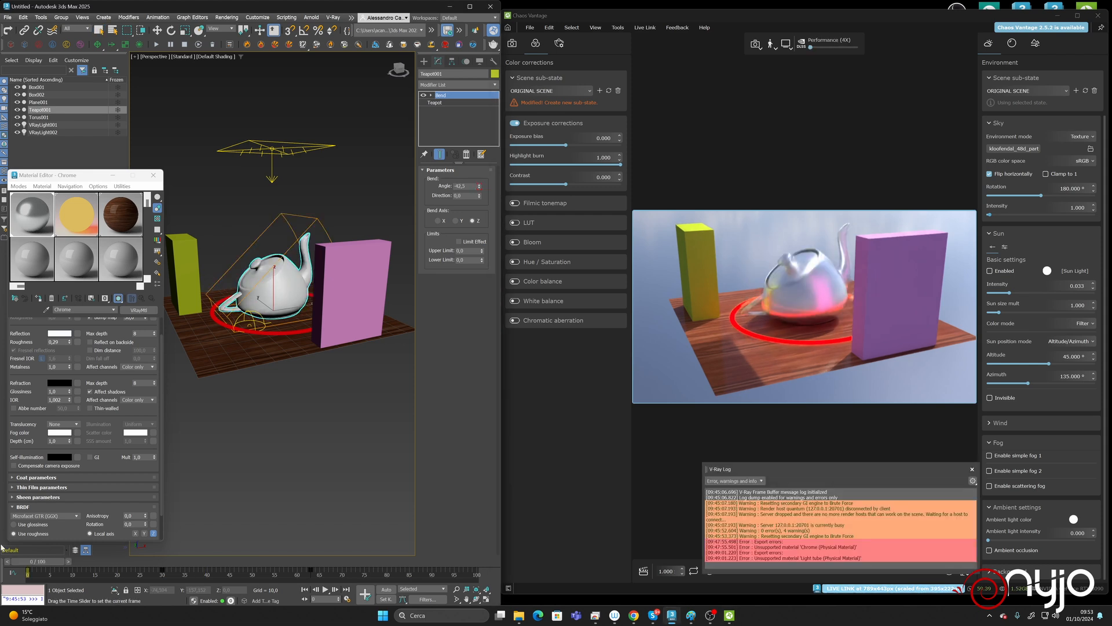
Step: Set the Chaos Vantage upscaling quality to DLAA (1X) and scrub the 3ds Max teapot animation to frame 39
left_click_drag(2, 548, 153, 542)
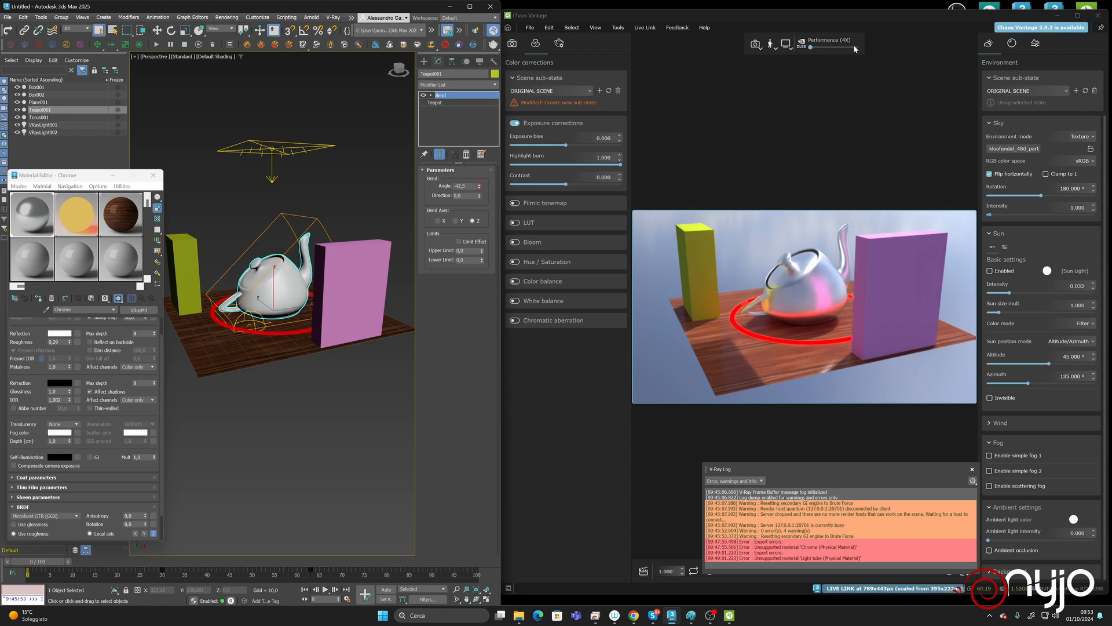
left_click(854, 47)
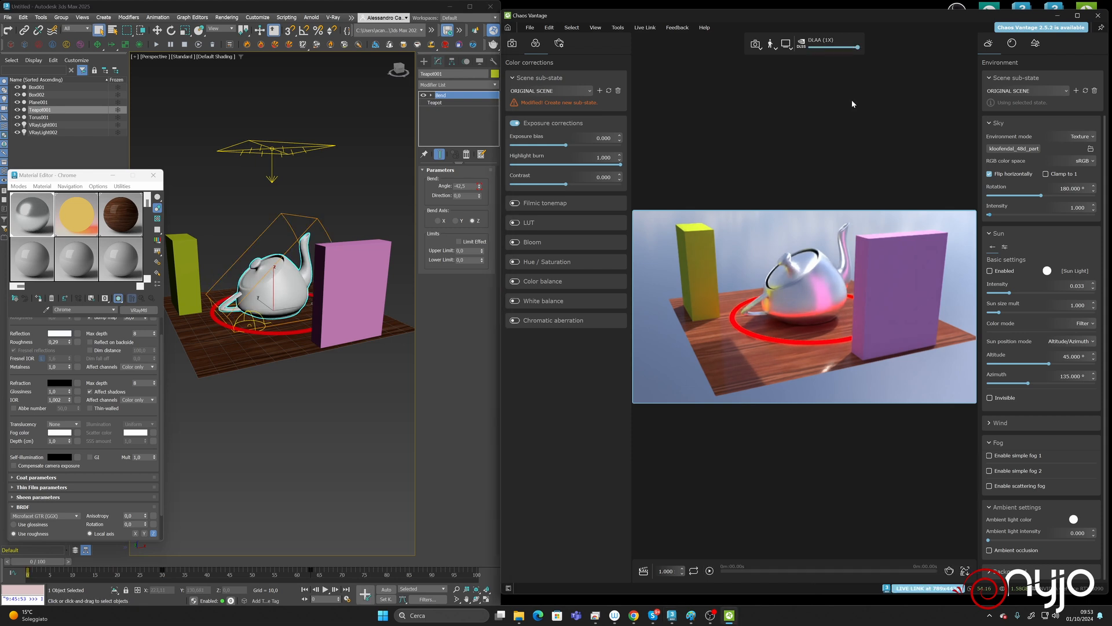
left_click_drag(29, 560, 176, 567)
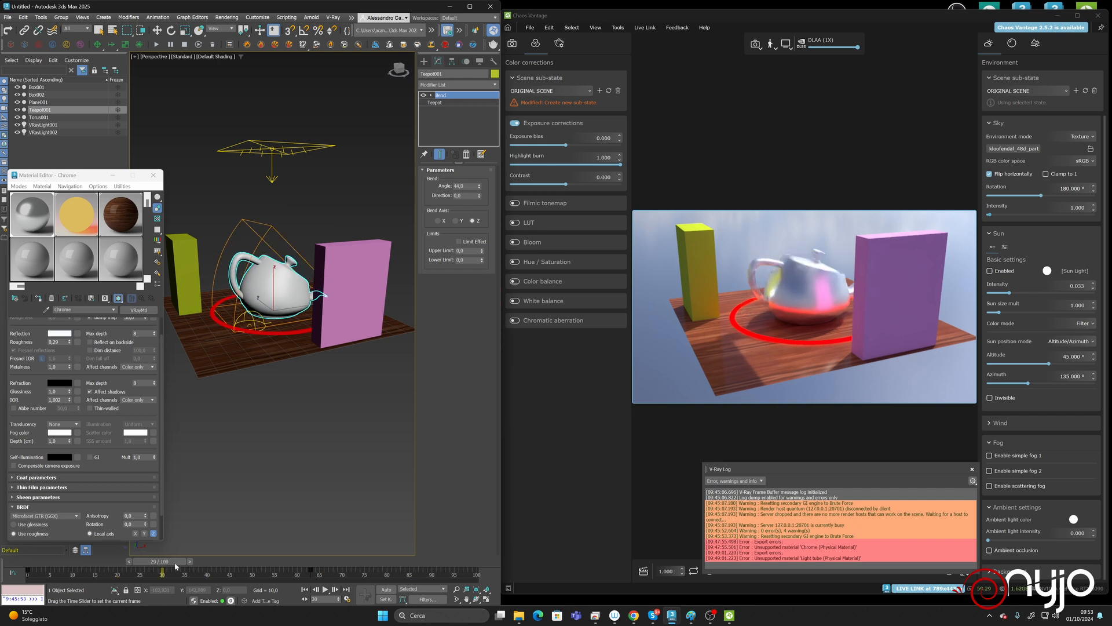
left_click_drag(177, 566, 203, 566)
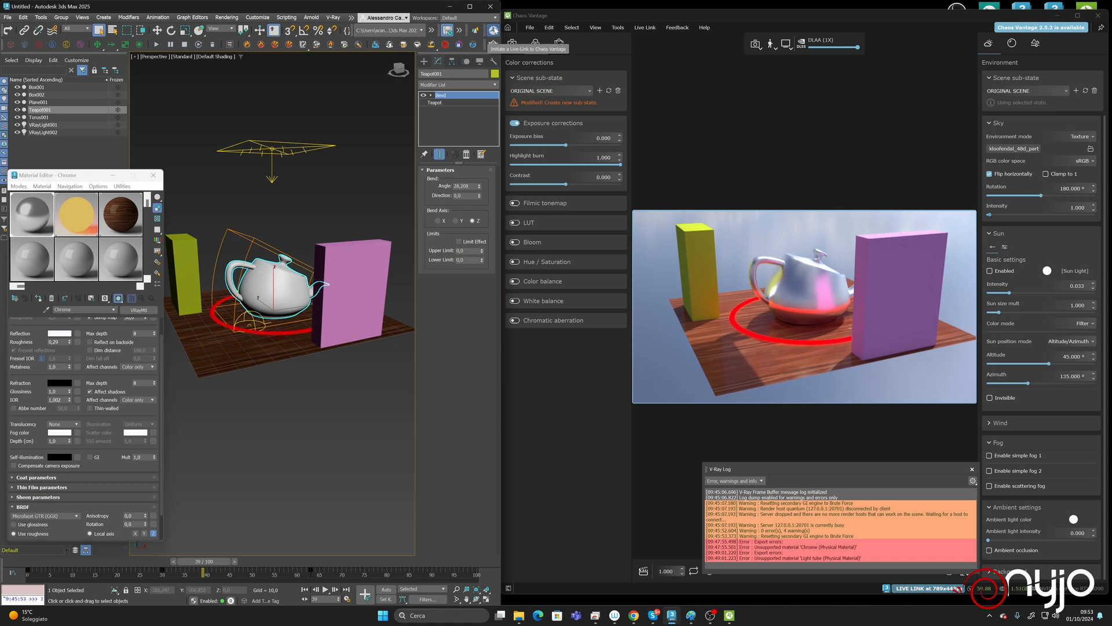
Step: Stop the live link to Chaos Vantage and export the scene to the Desktop as TestExport.vrscene
left_click(493, 30)
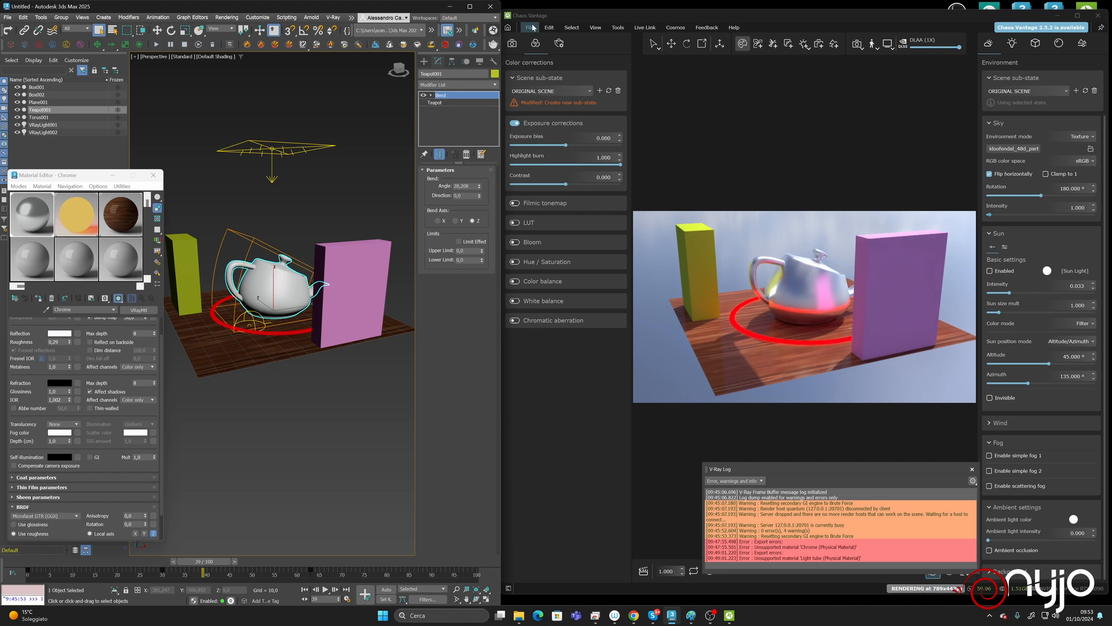
left_click(333, 17)
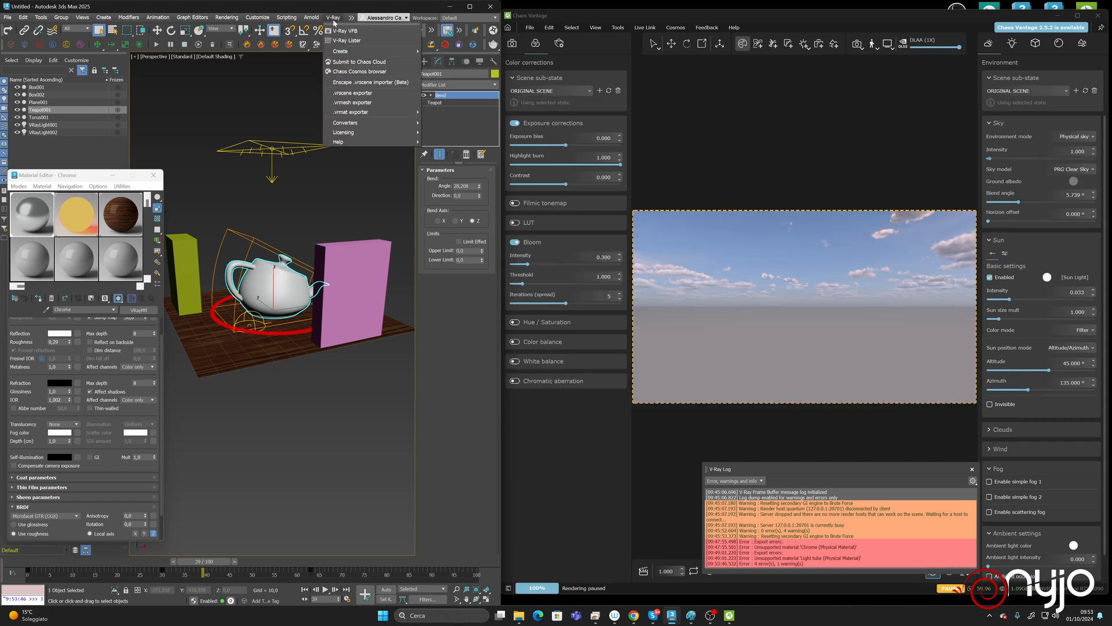
left_click(353, 93)
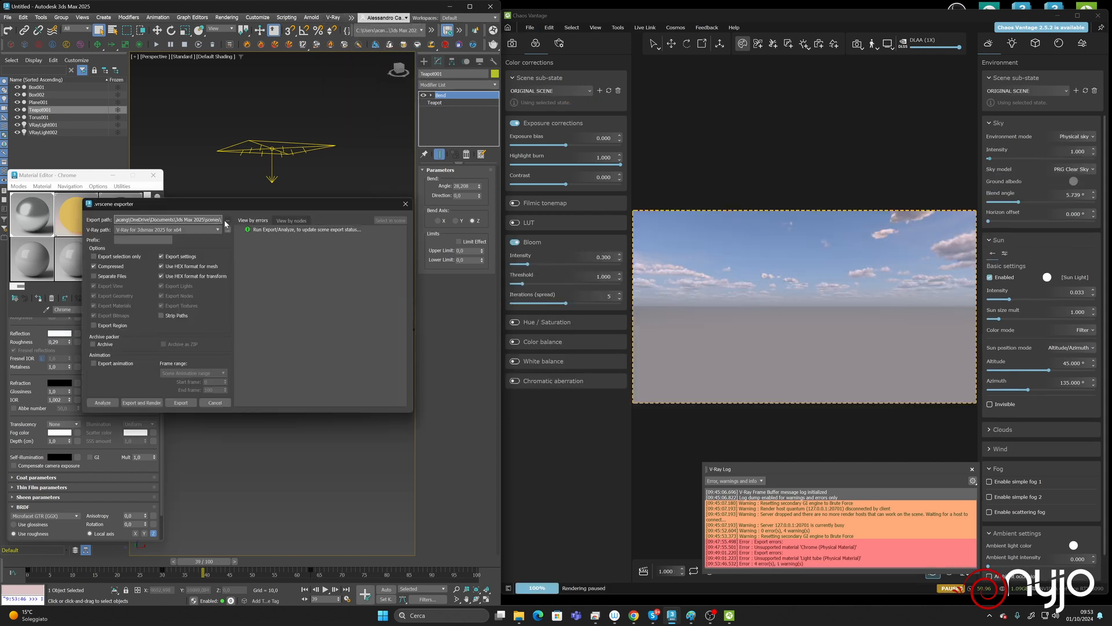
left_click(225, 221)
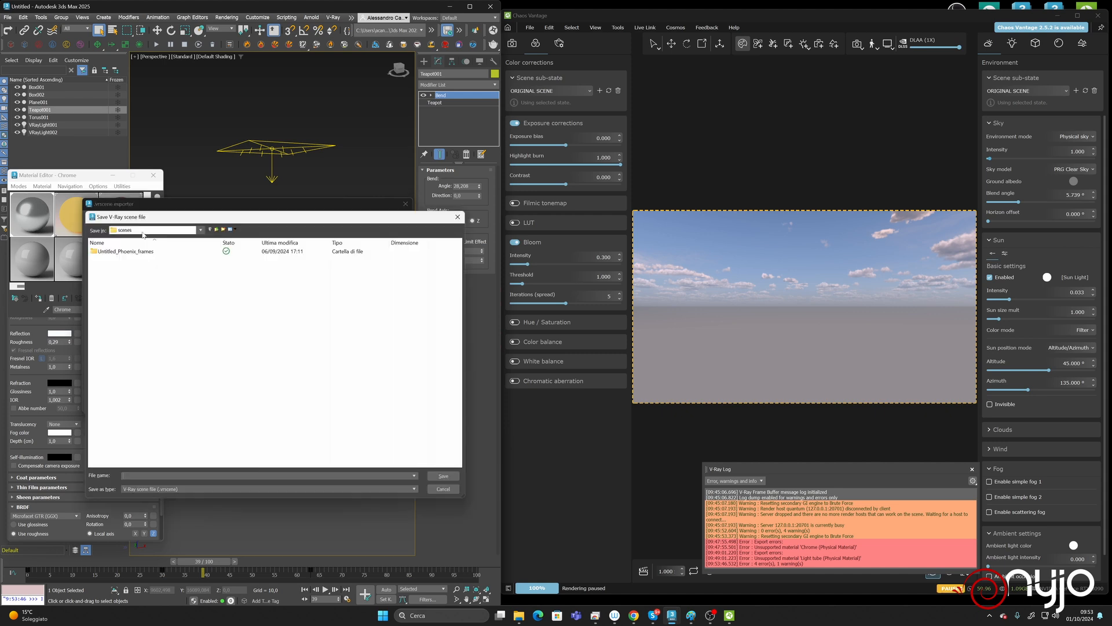
left_click(143, 231)
left_click(133, 247)
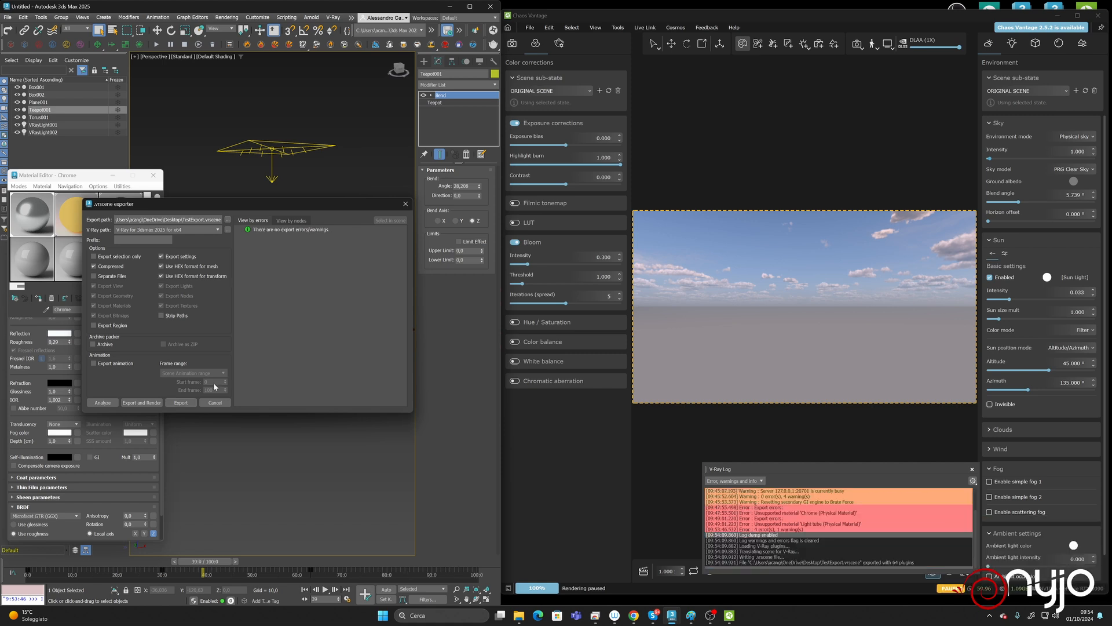
left_click(215, 402)
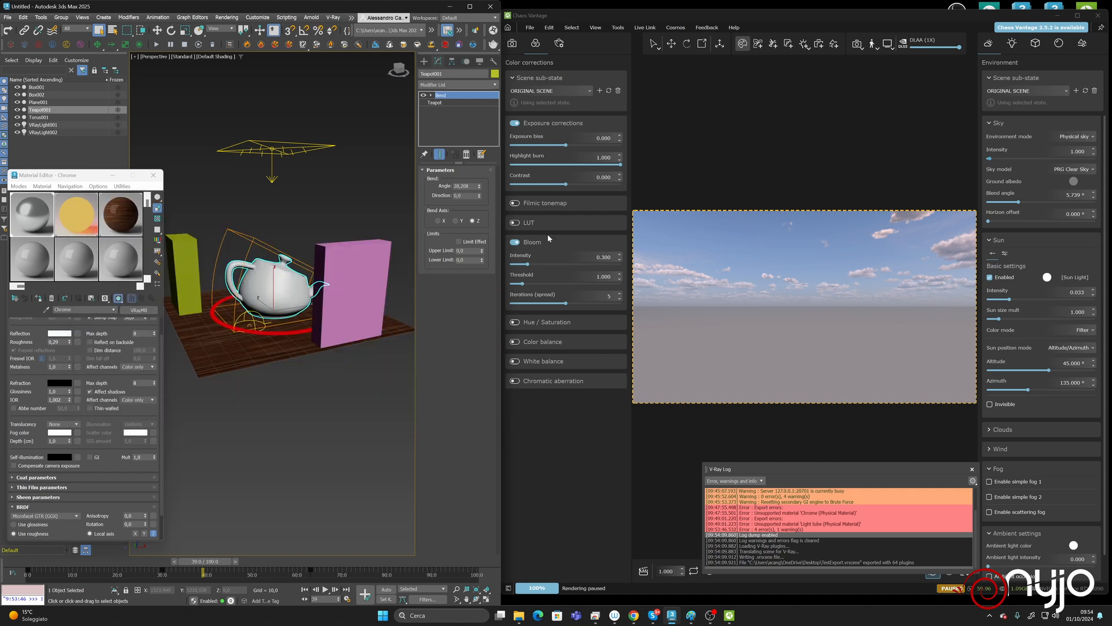
Step: Switch to Chaos Vantage and import the TestExport scene from the Desktop with cameras, lights, geometry and materials included
left_click(528, 28)
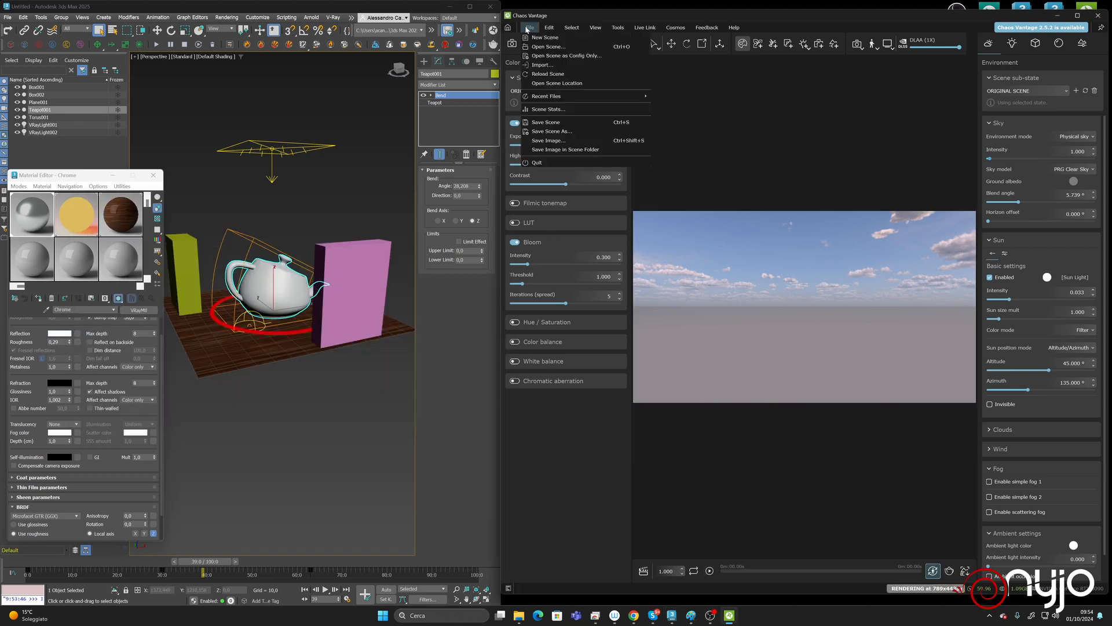
left_click(545, 46)
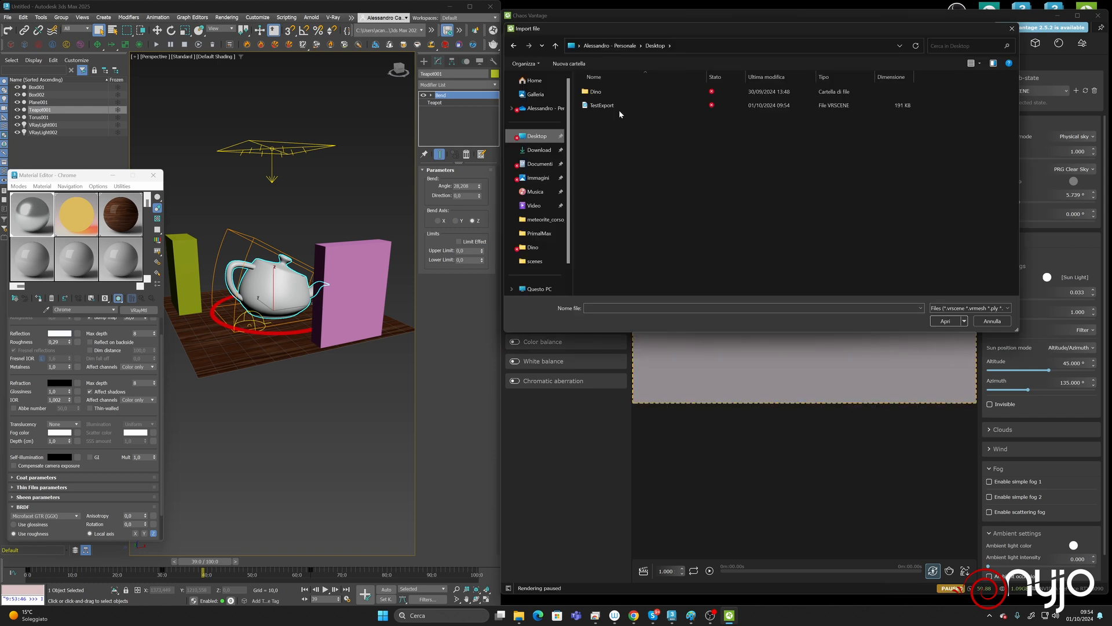
double_click(618, 108)
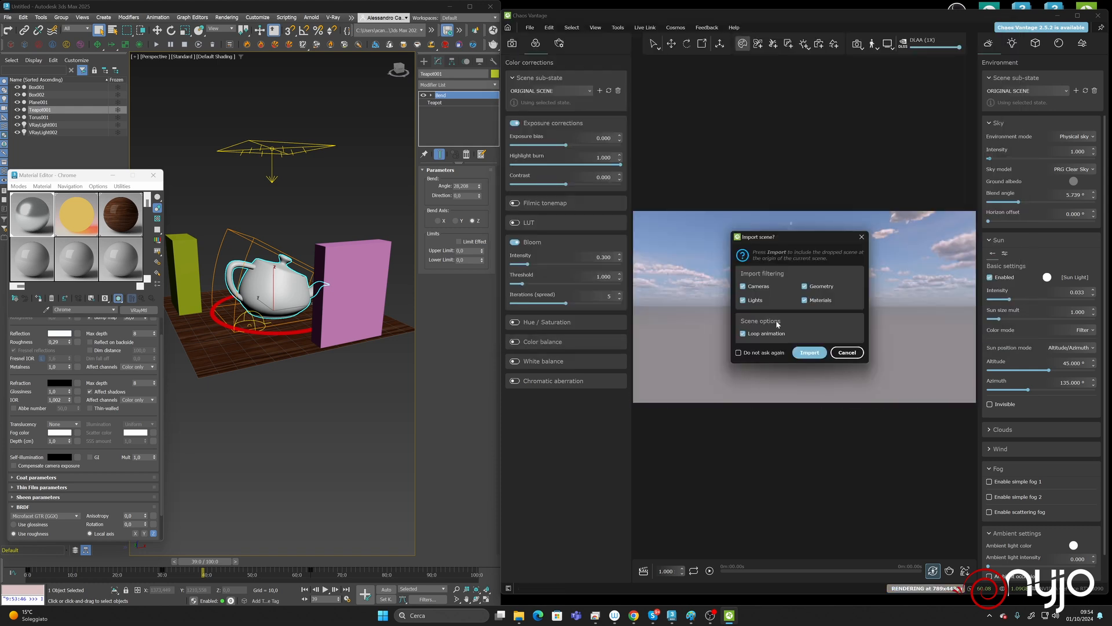
left_click(819, 352)
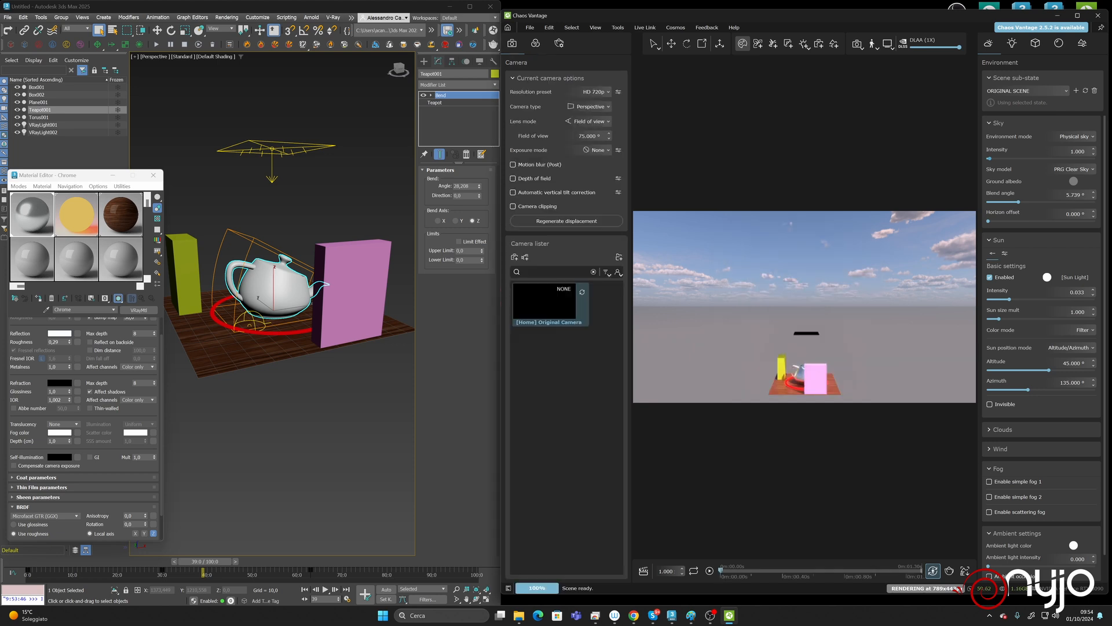
Step: Enable simple fog 1 and ambient occlusion in the environment settings
middle_click_drag(805, 323, 798, 247)
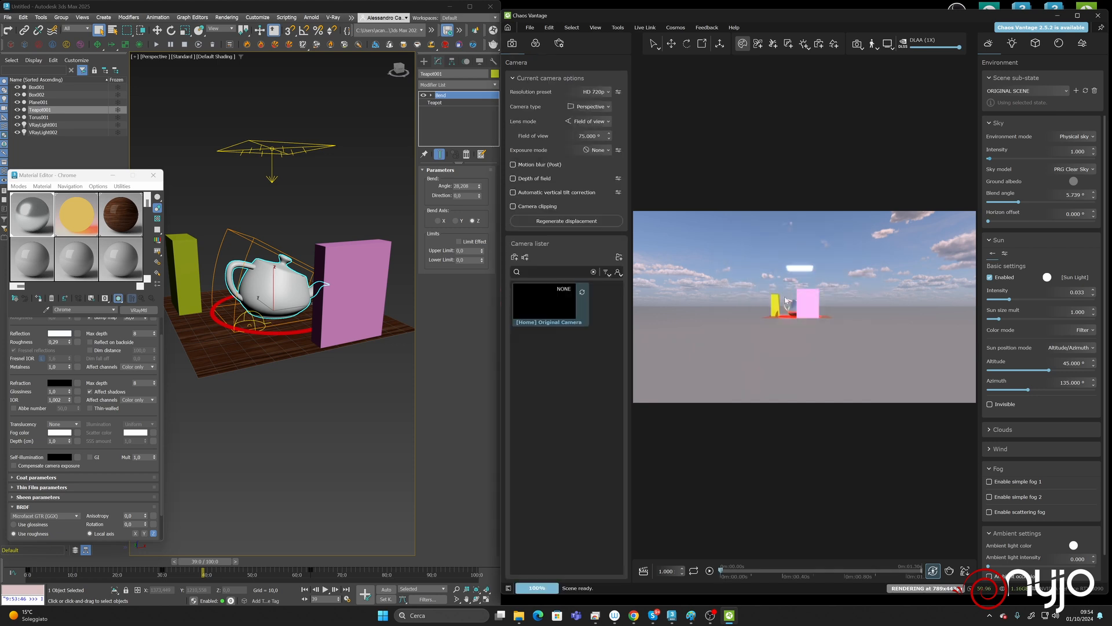
middle_click_drag(785, 297, 835, 321, "alt")
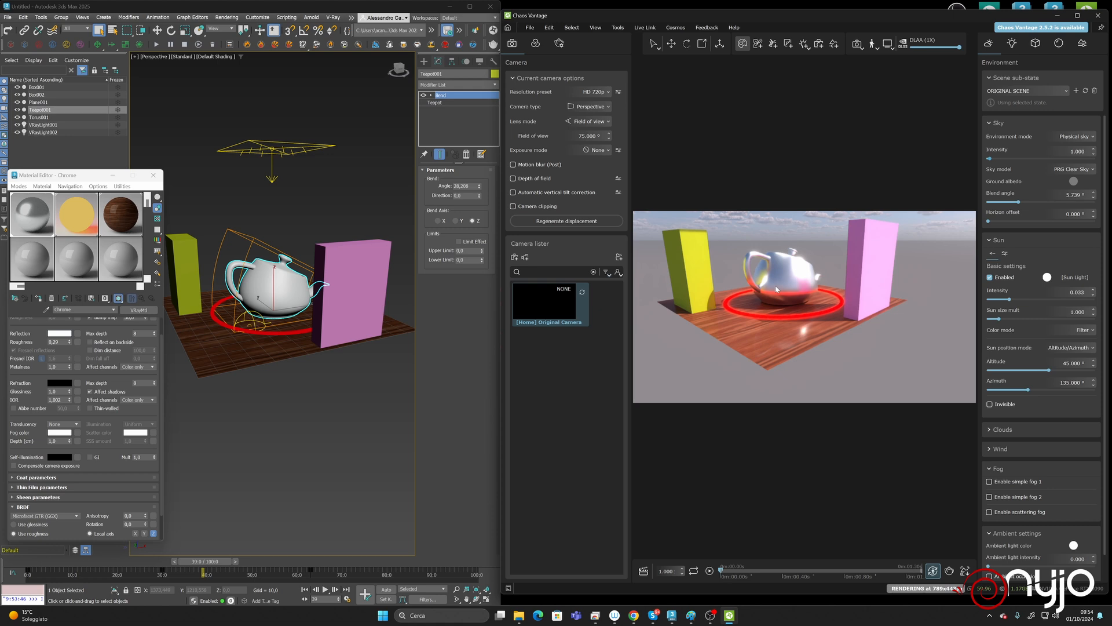
right_click_drag(775, 289, 806, 305)
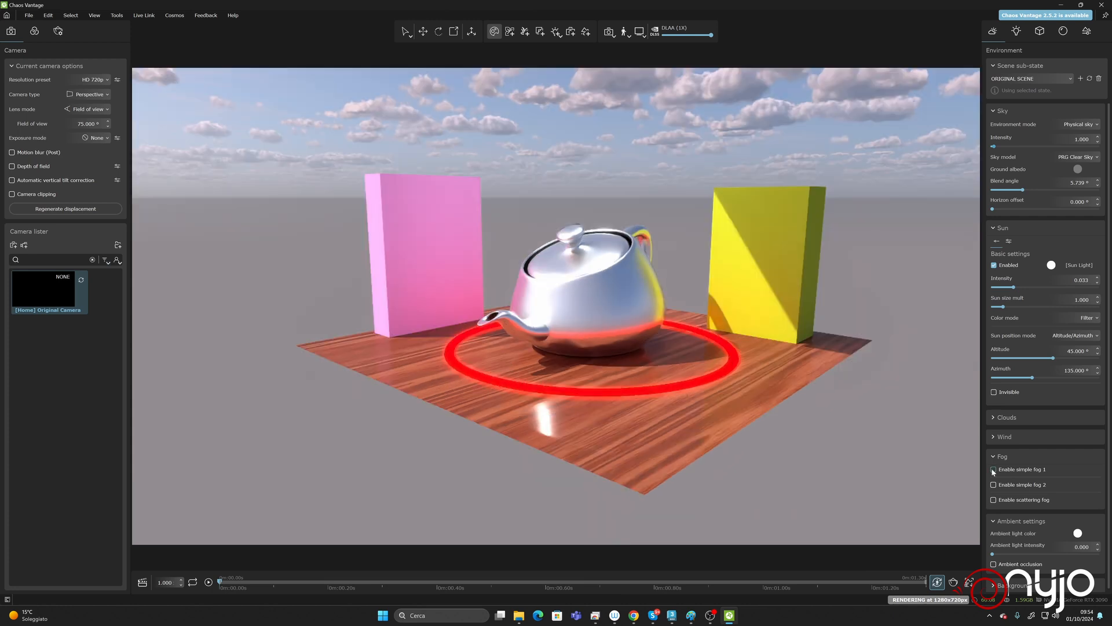
left_click(993, 469)
scroll(1006, 508, "down", 2)
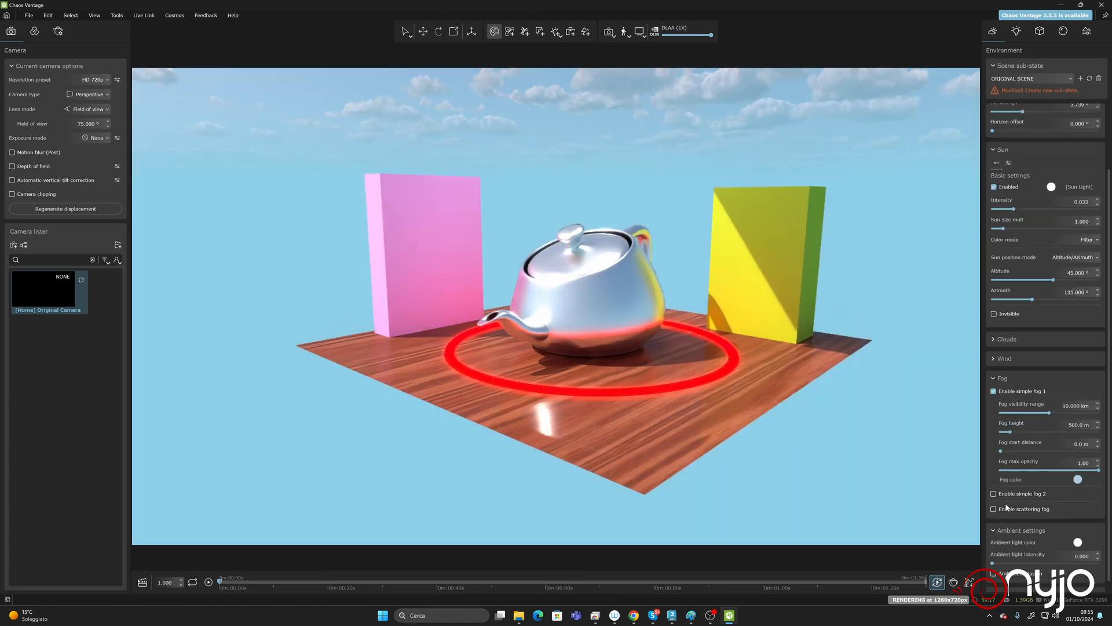
scroll(1002, 533, "down", 1)
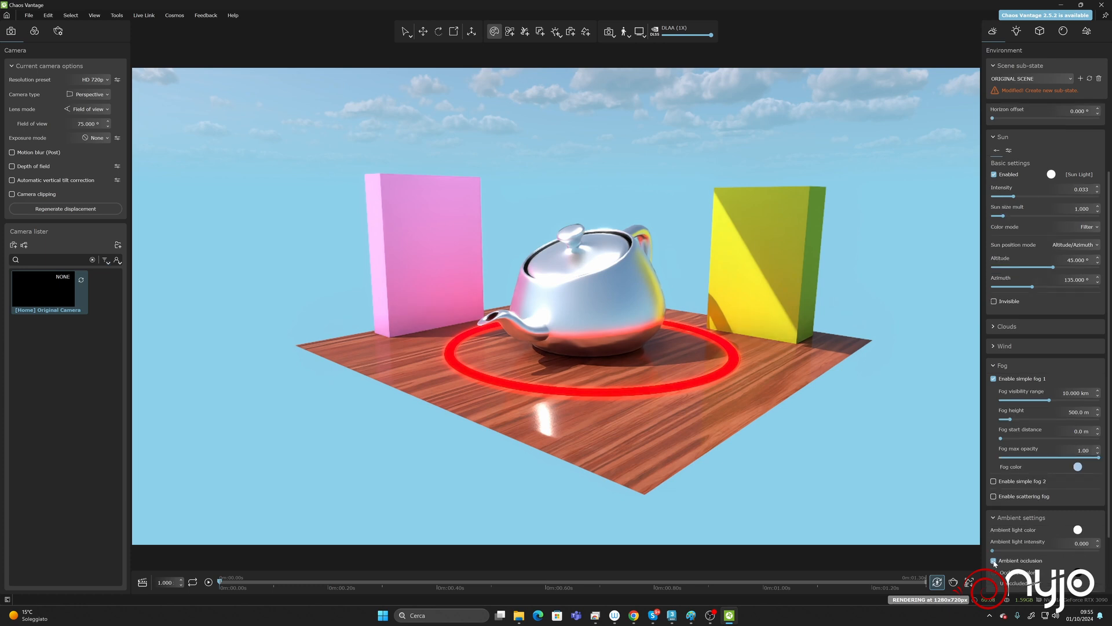
Step: Enable the Hable filmic tonemap and turn off bloom in the color corrections
left_click(993, 560)
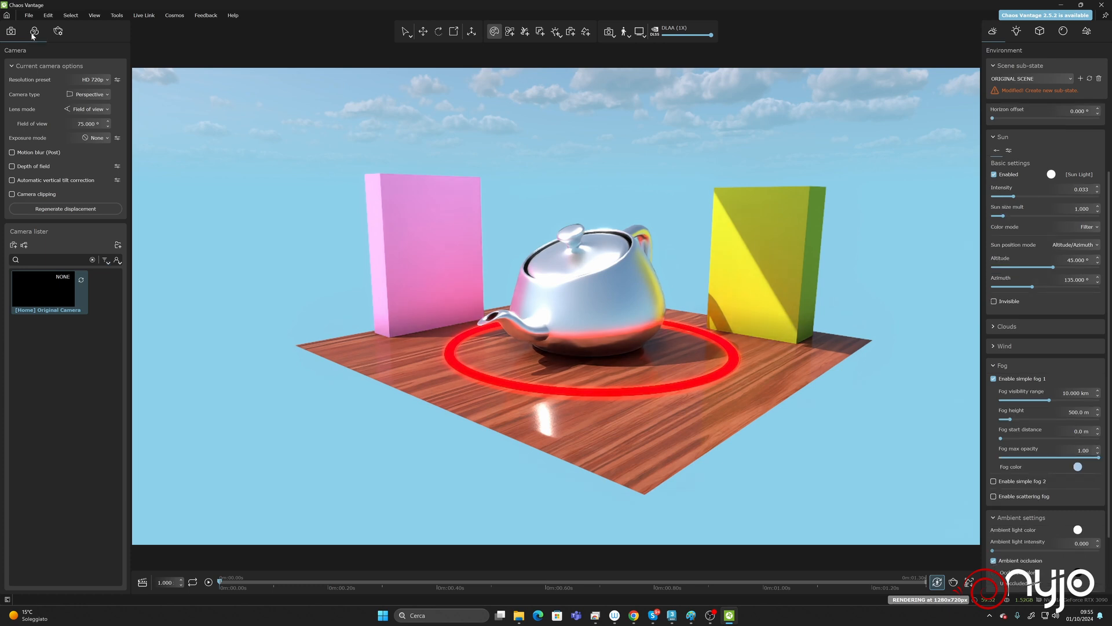
left_click(34, 32)
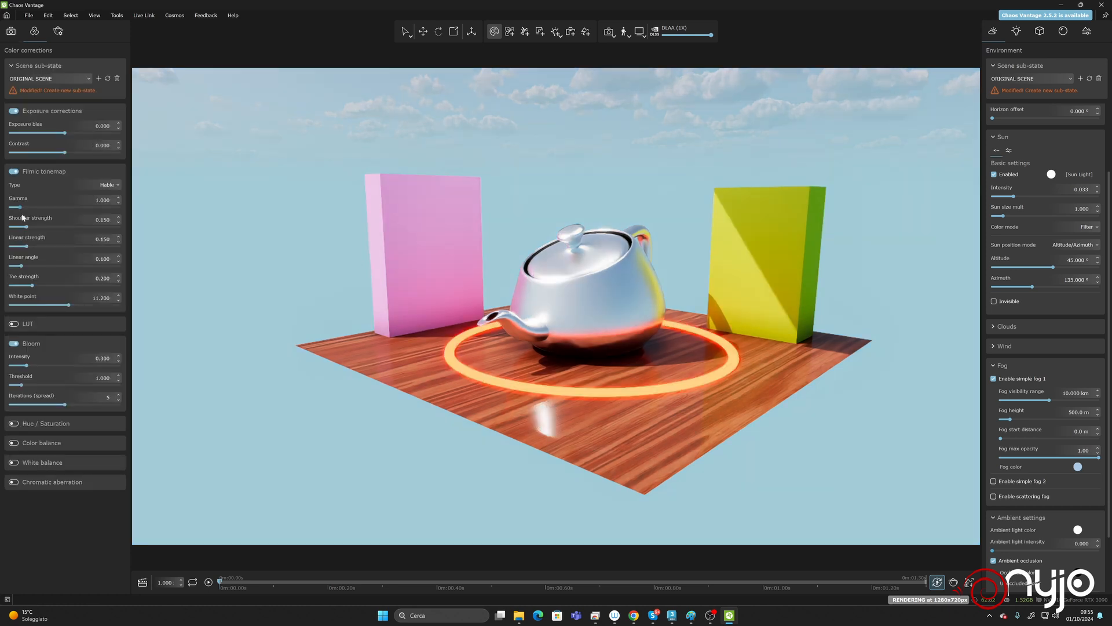
left_click(14, 343)
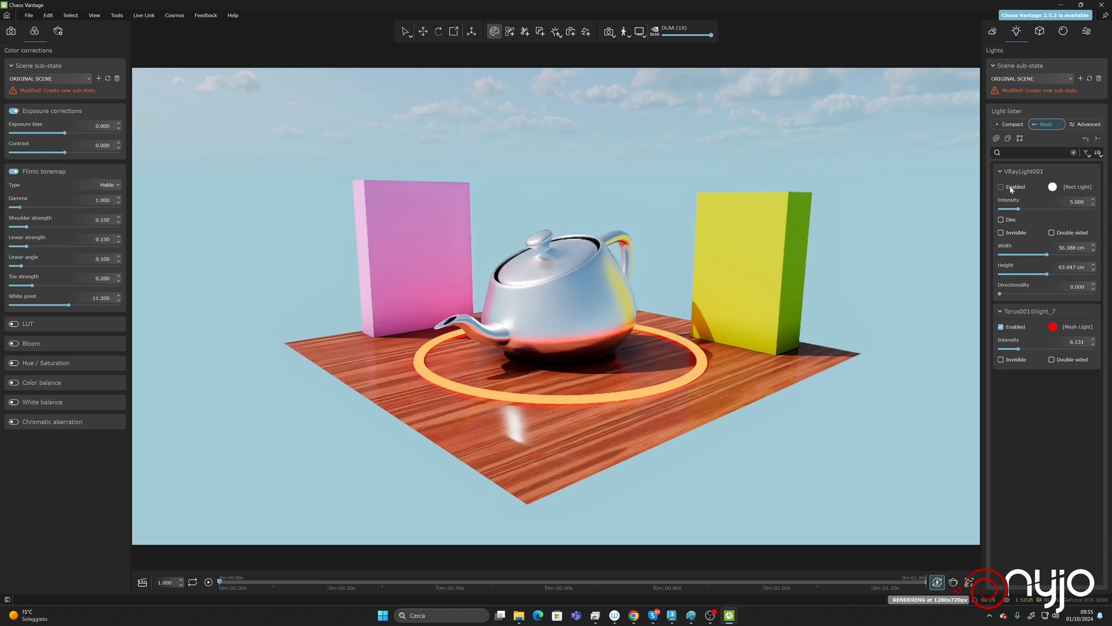
Step: Switch the VRayLight001 rectangle light back on and test its disc shape
left_click(1011, 189)
left_click(1008, 222)
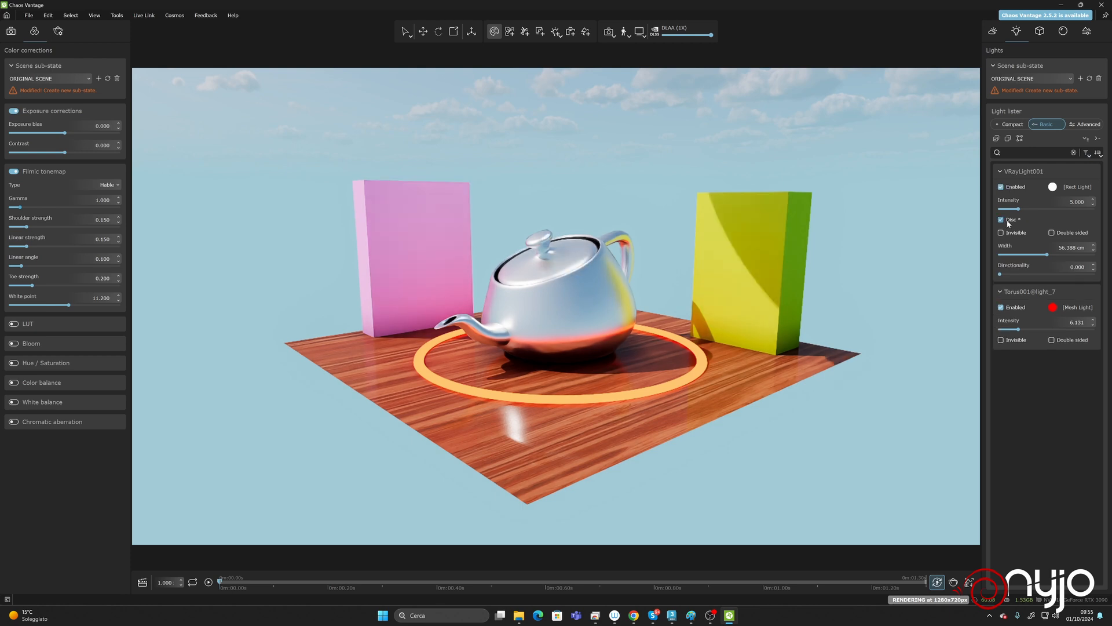
left_click(1008, 221)
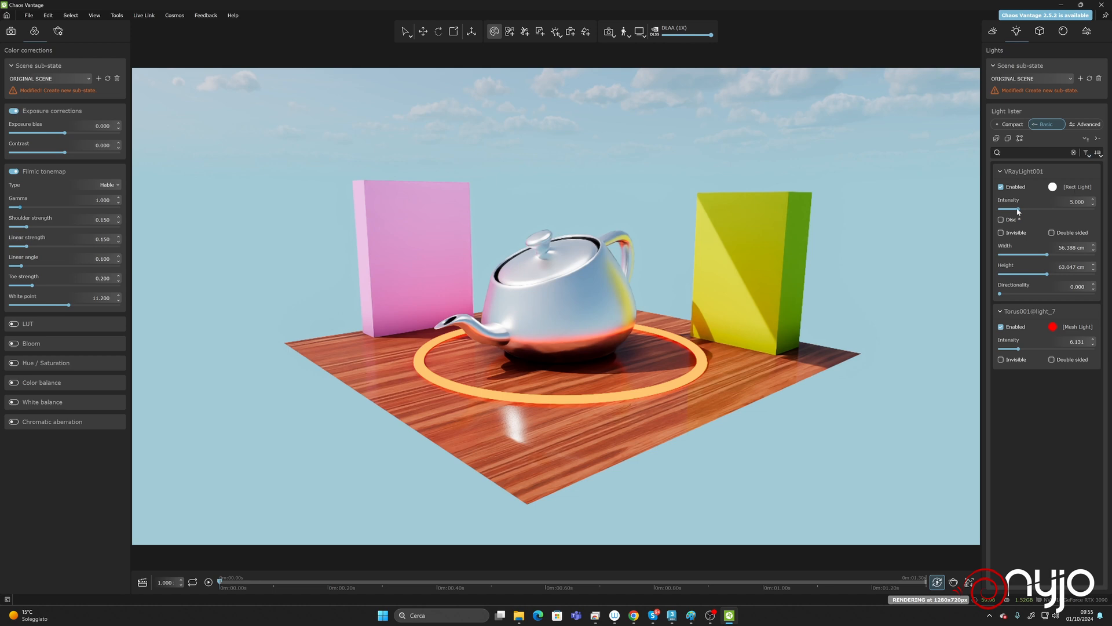
Step: Set VRayLight001's intensity to 5.530 and directionality to 0.202, and raise the torus mesh light's intensity to 28.677
left_click_drag(1019, 210, 1027, 212)
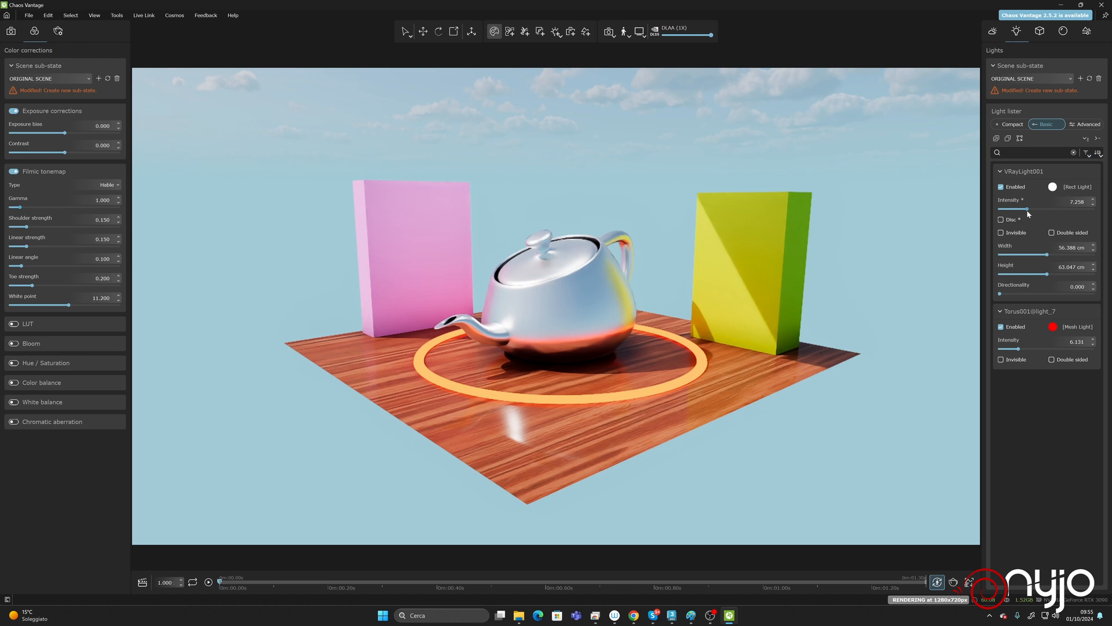
left_click_drag(1026, 210, 1021, 209)
left_click_drag(1000, 294, 1019, 294)
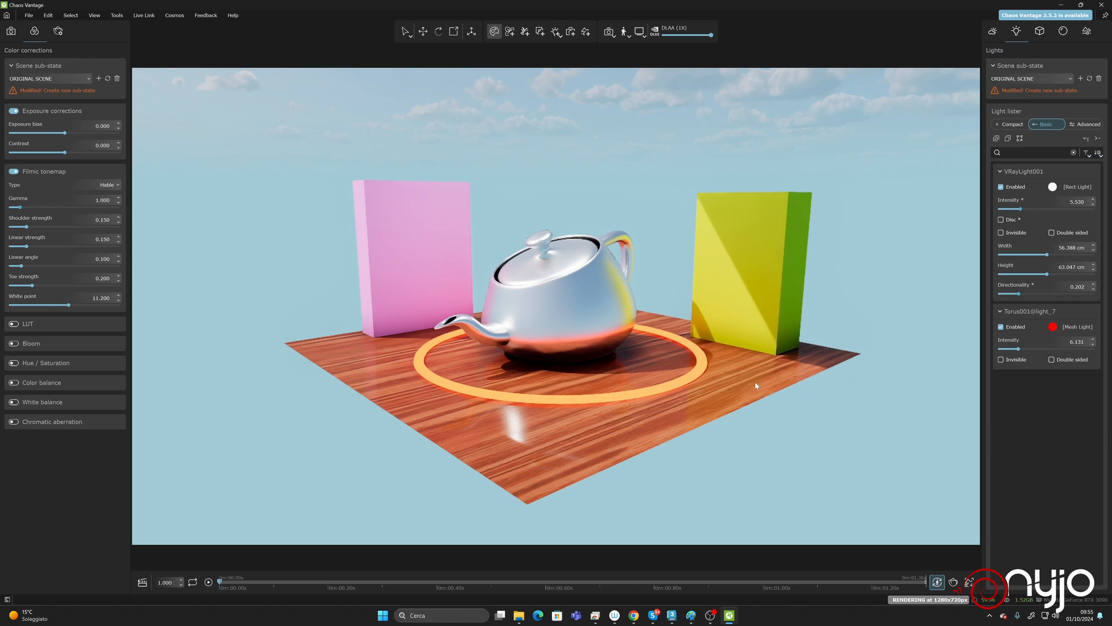
left_click_drag(1018, 349, 1089, 350)
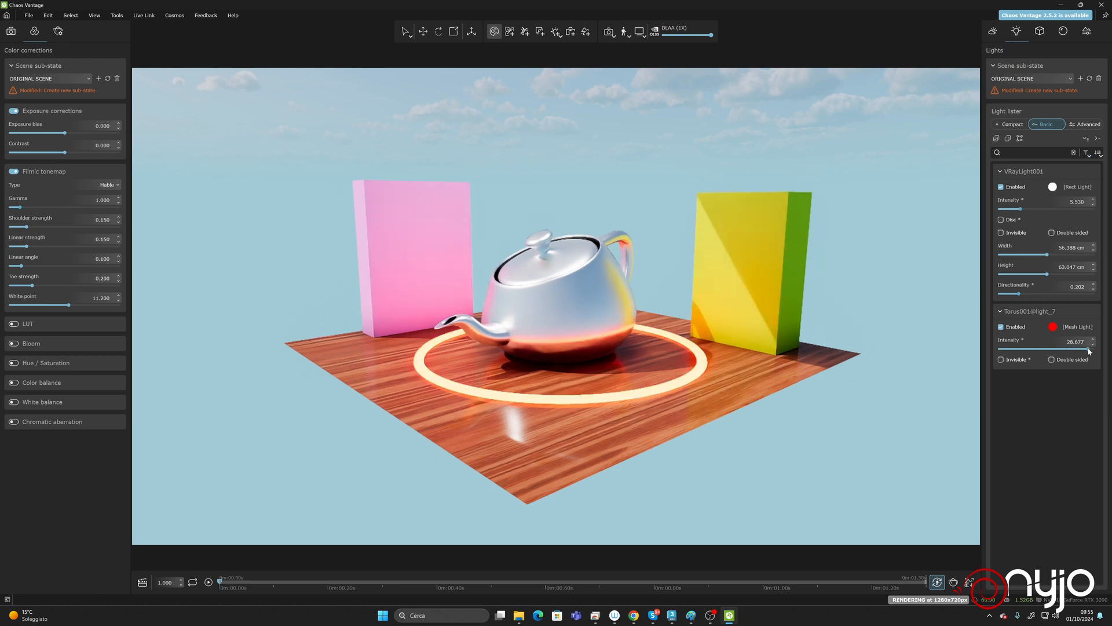
Step: Disable the sun and lower the physical sky's intensity to its minimum in the environment settings
left_click(992, 31)
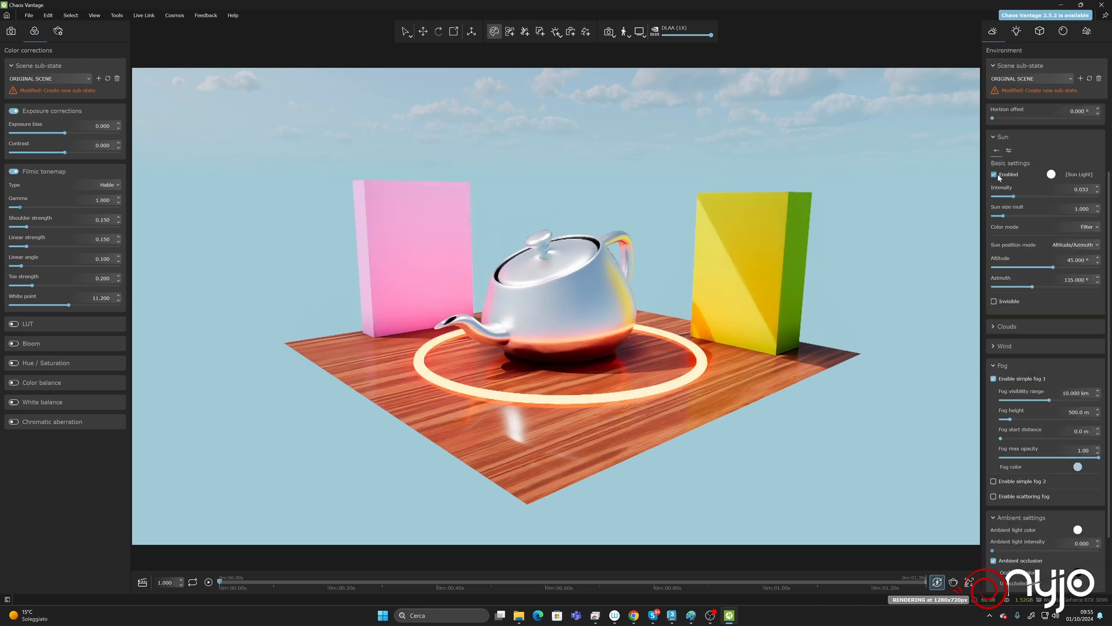
left_click(994, 174)
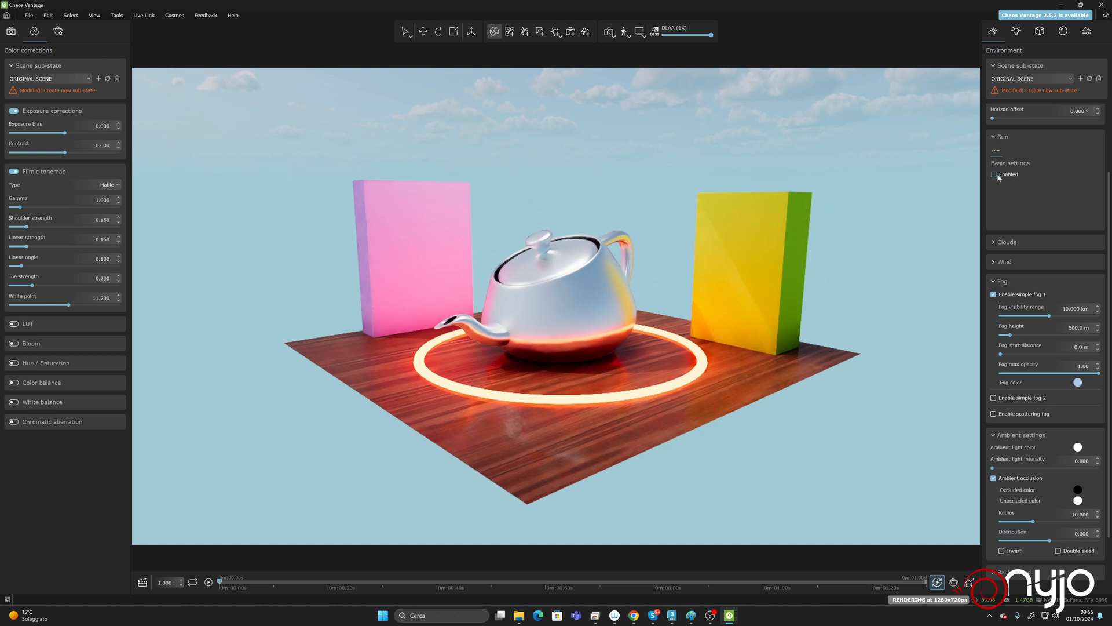
scroll(999, 280, "up", 1)
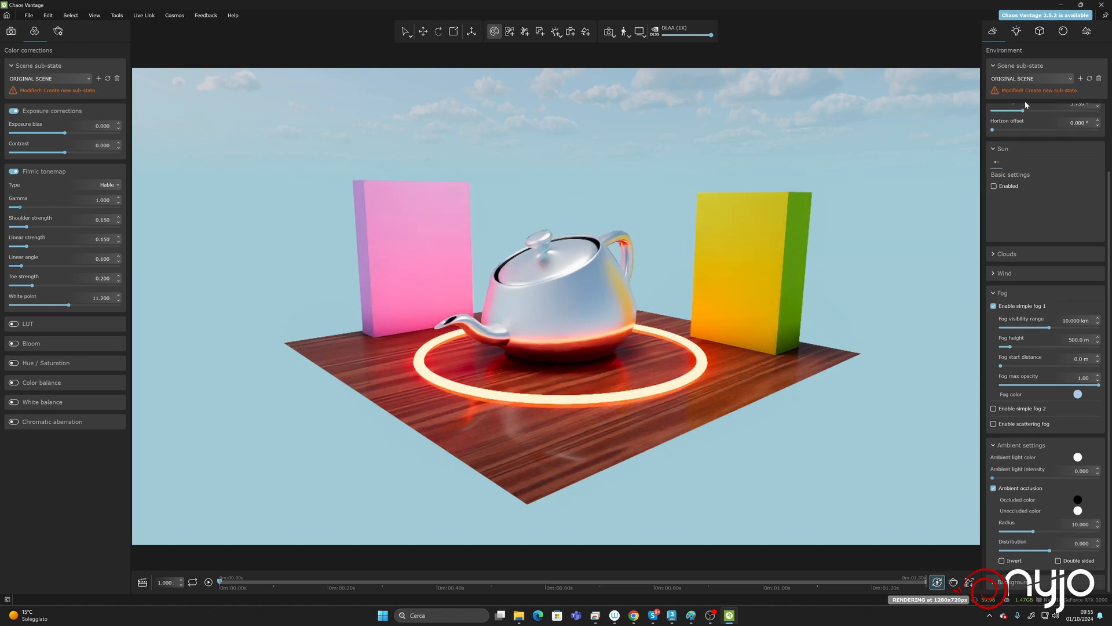
scroll(1006, 142, "up", 5)
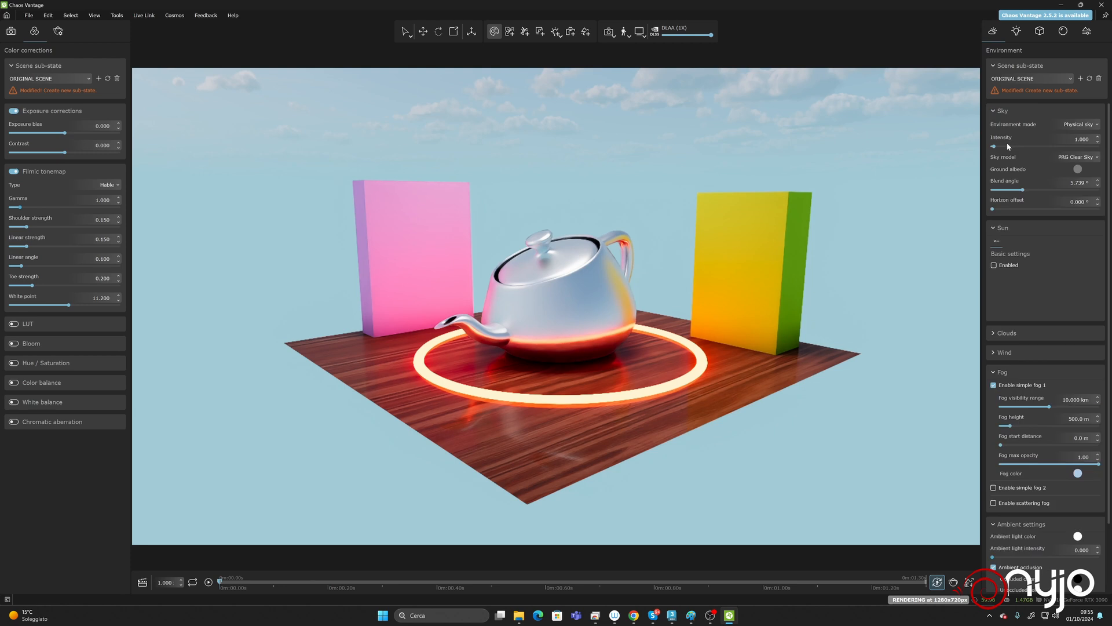
left_click(992, 147)
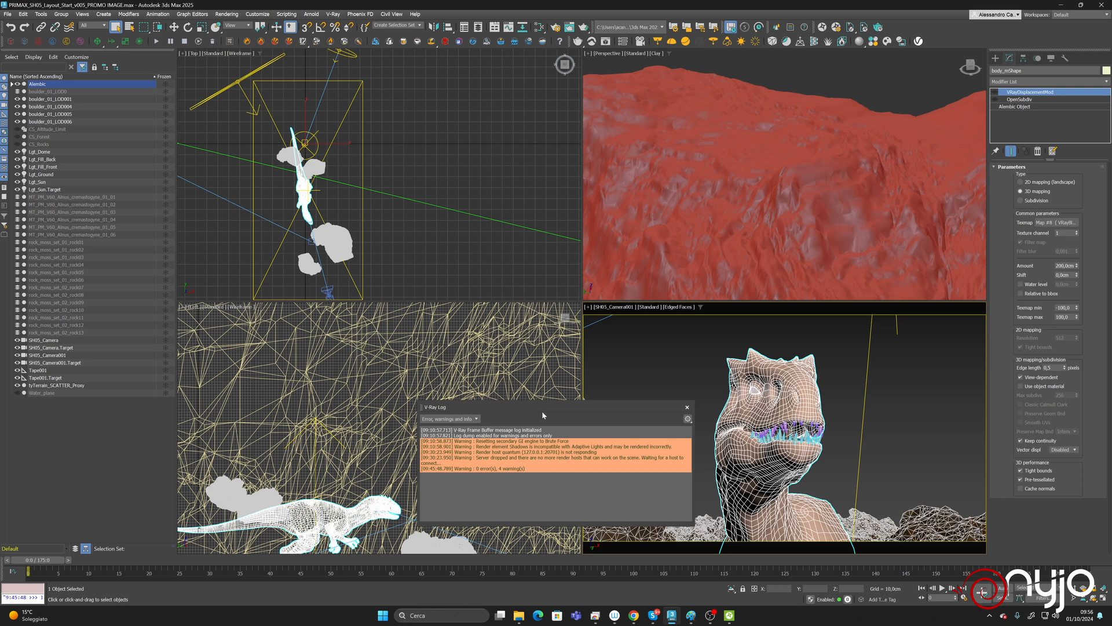
Step: Switch to the dinosaur scene in 3ds Max, scrub its animation through SH05_Camera001 and return to frame 0
left_click_drag(543, 415, 378, 398)
left_click_drag(35, 559, 266, 564)
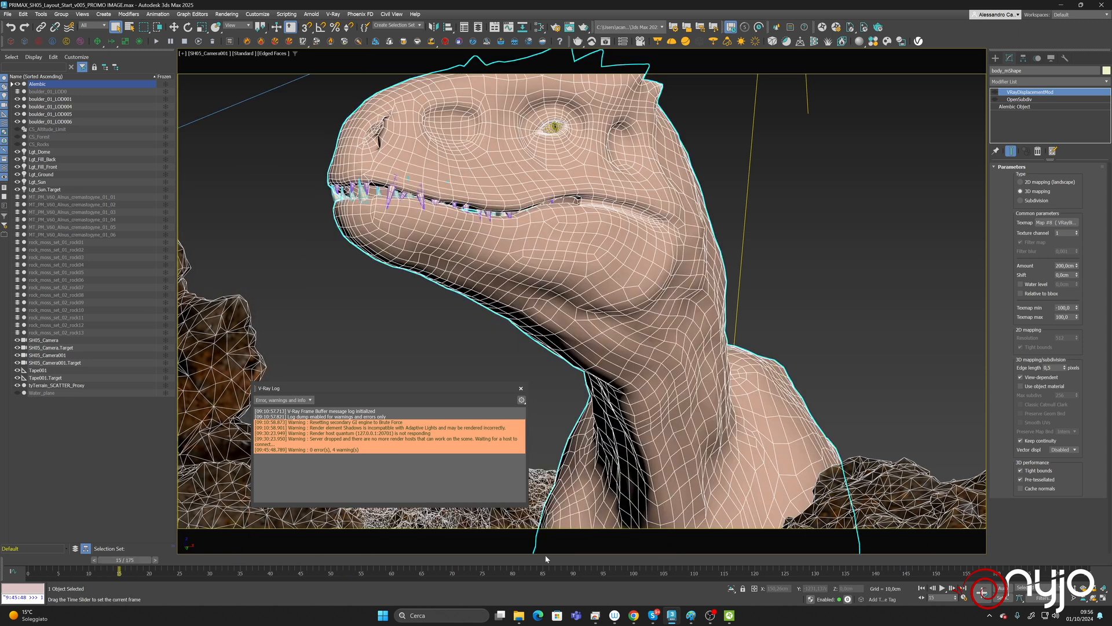
key("Home")
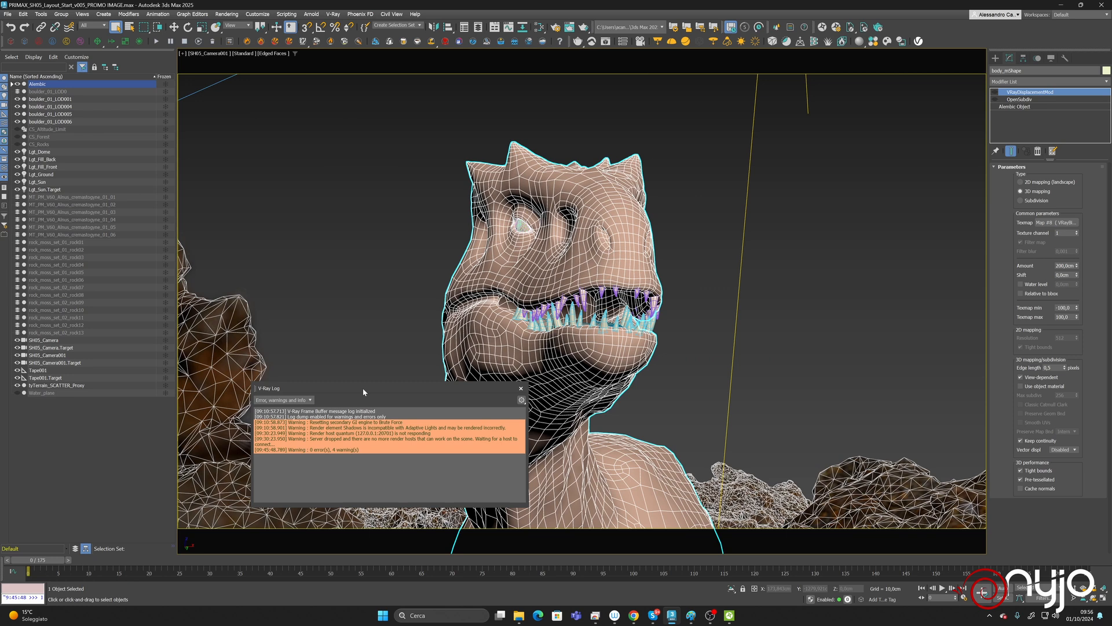
left_click_drag(362, 388, 363, 427)
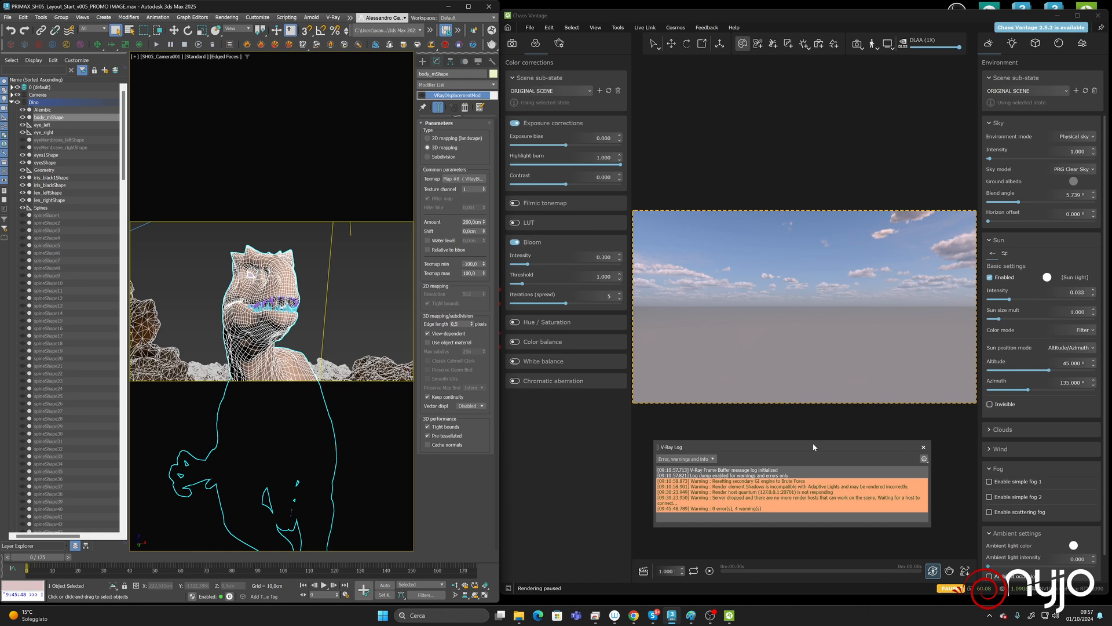
Step: Enlarge the modifier stack area of body_mShape to show its full list of modifiers
left_click_drag(457, 115, 456, 199)
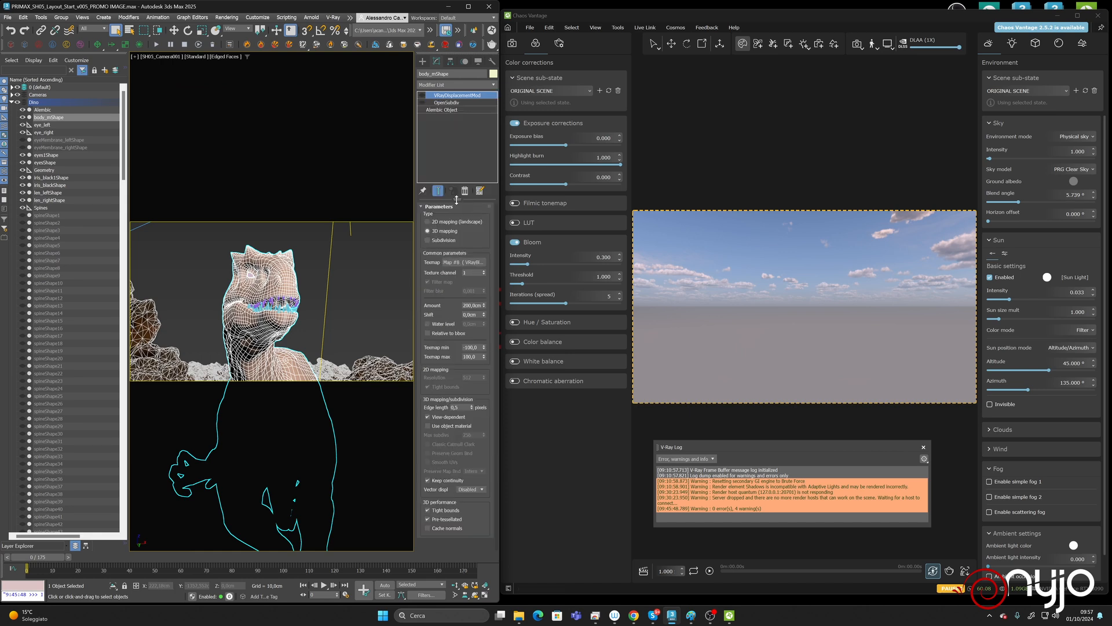
left_click_drag(456, 199, 456, 217)
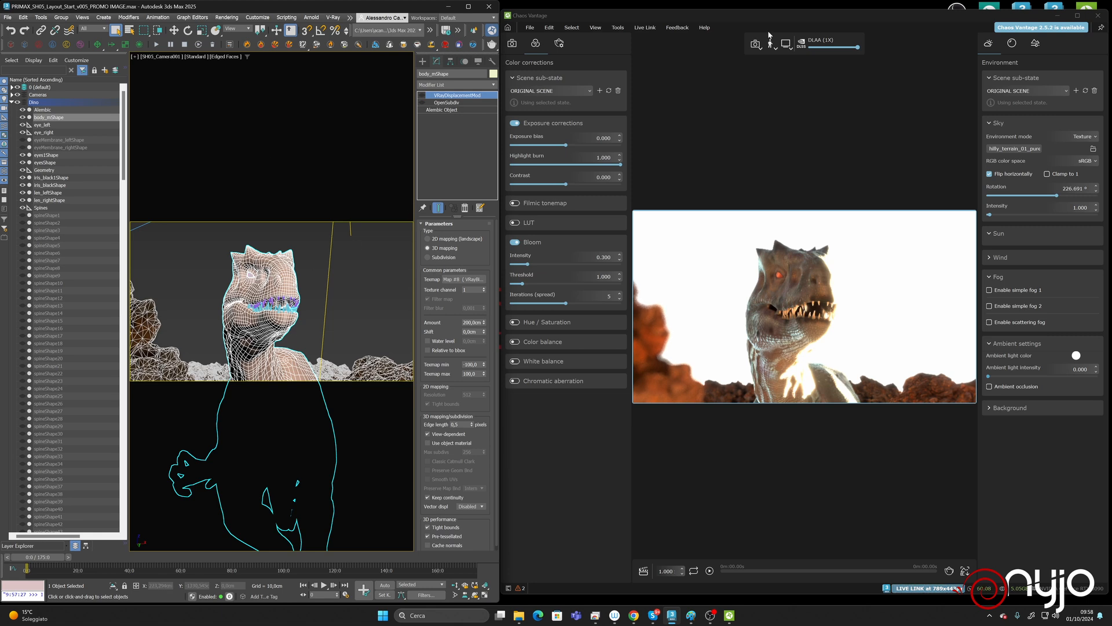
Step: Set the Chaos Vantage upscaling quality to Balanced (3X) and scrub the 3ds Max timeline back to frame 0
left_click_drag(857, 47, 827, 49)
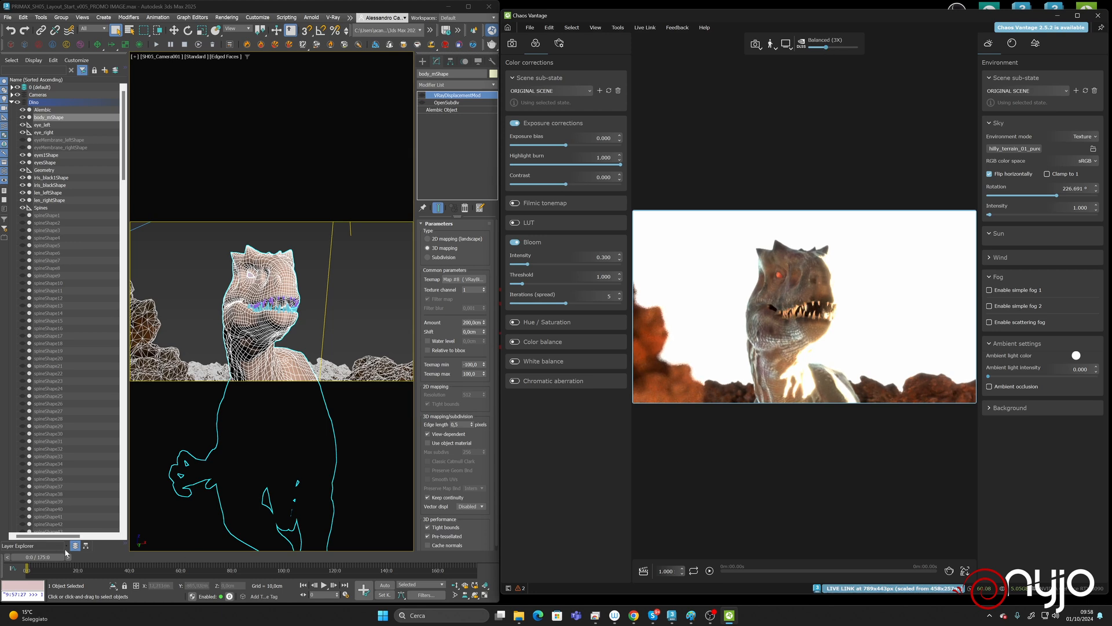
left_click_drag(56, 561, 30, 558)
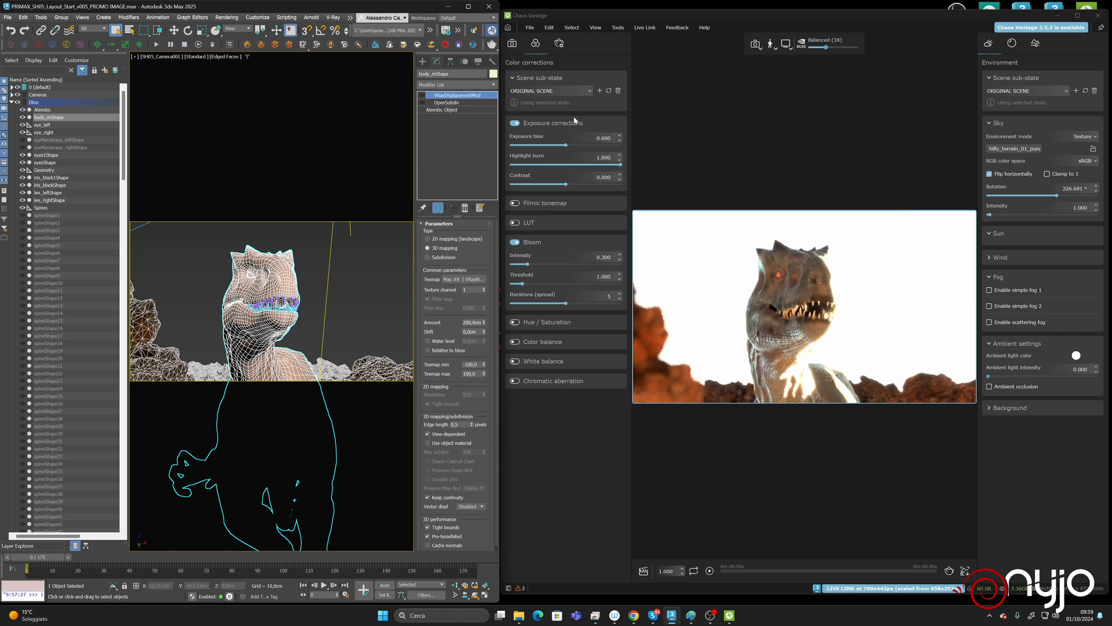
Step: Replace bloom with the Hable filmic tonemap in Vantage's color corrections and enable ambient occlusion in the environment settings
left_click(513, 243)
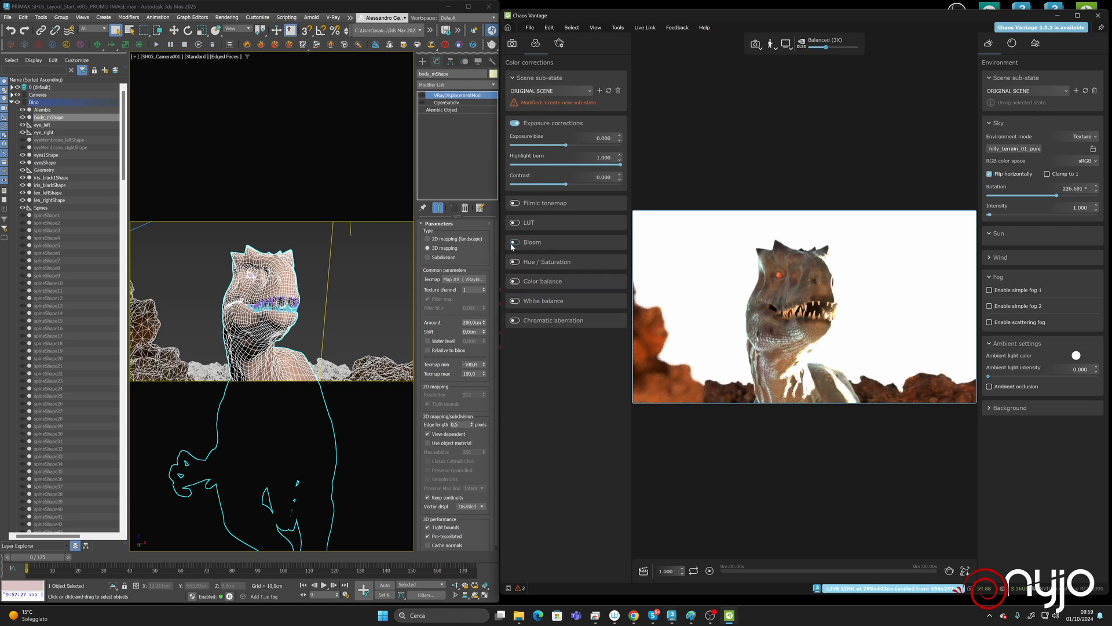
left_click(515, 203)
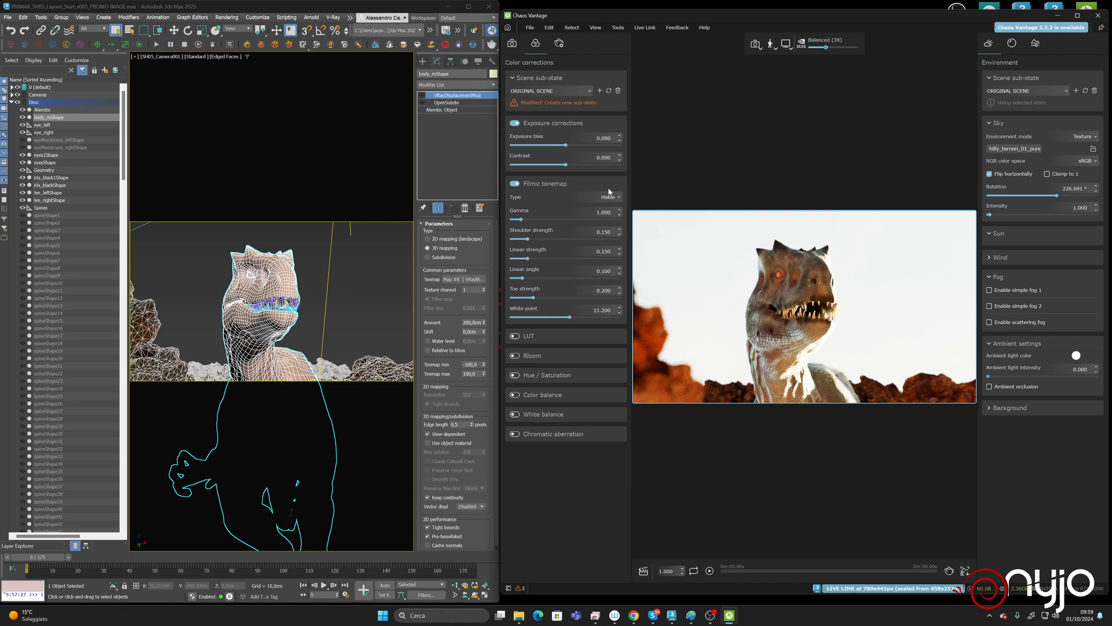
left_click(512, 45)
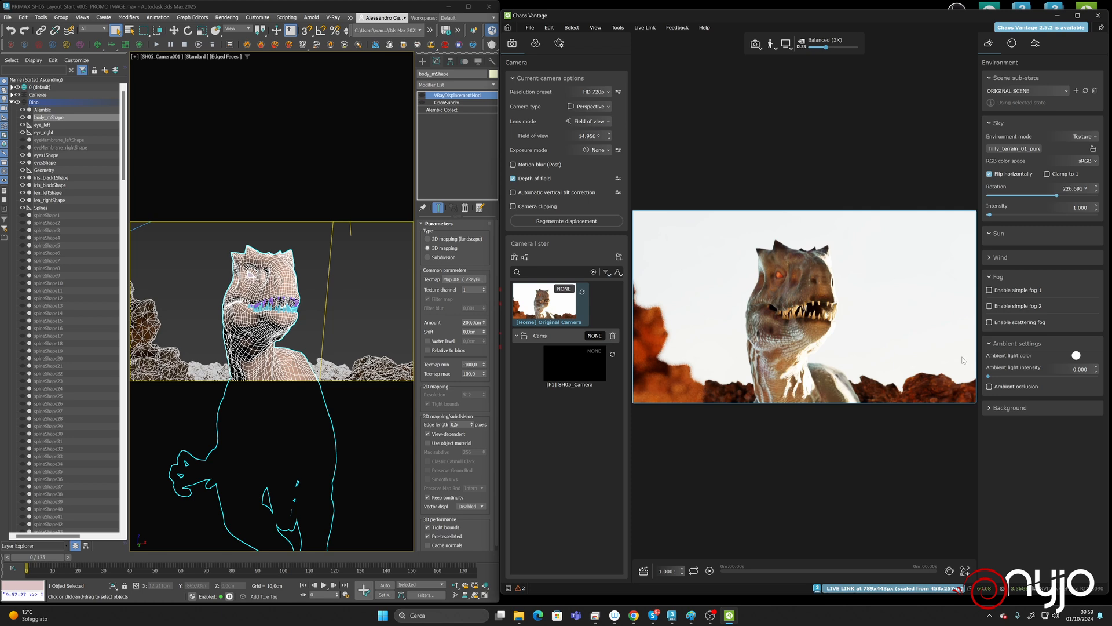
left_click(989, 386)
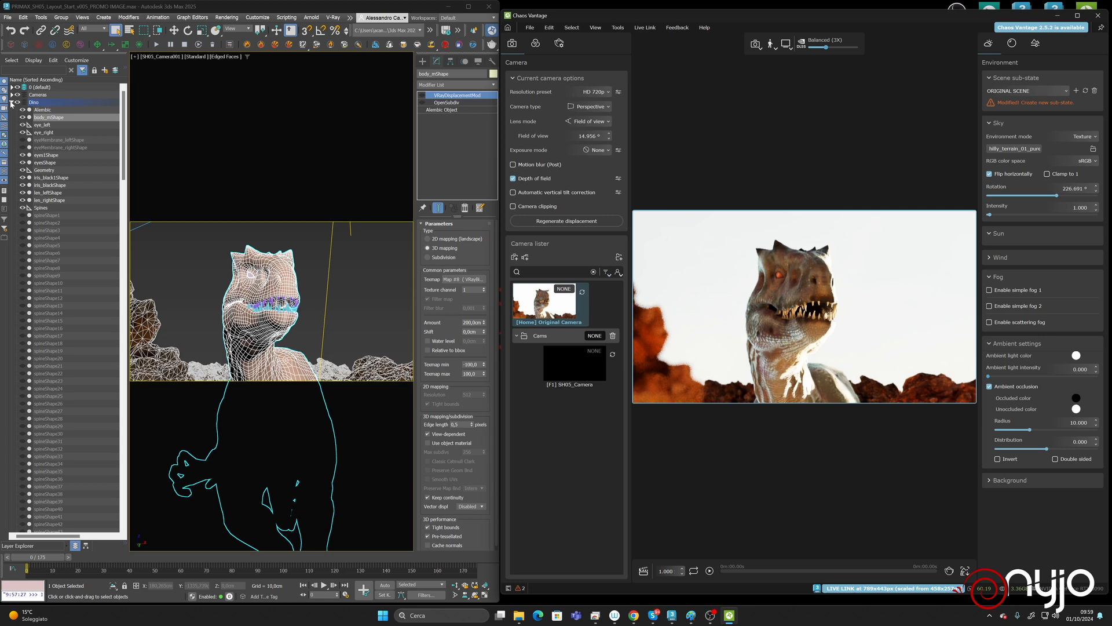
Step: Make the hidden spine shapes of the Dino layer visible in 3ds Max and collapse the layer
left_click(11, 102)
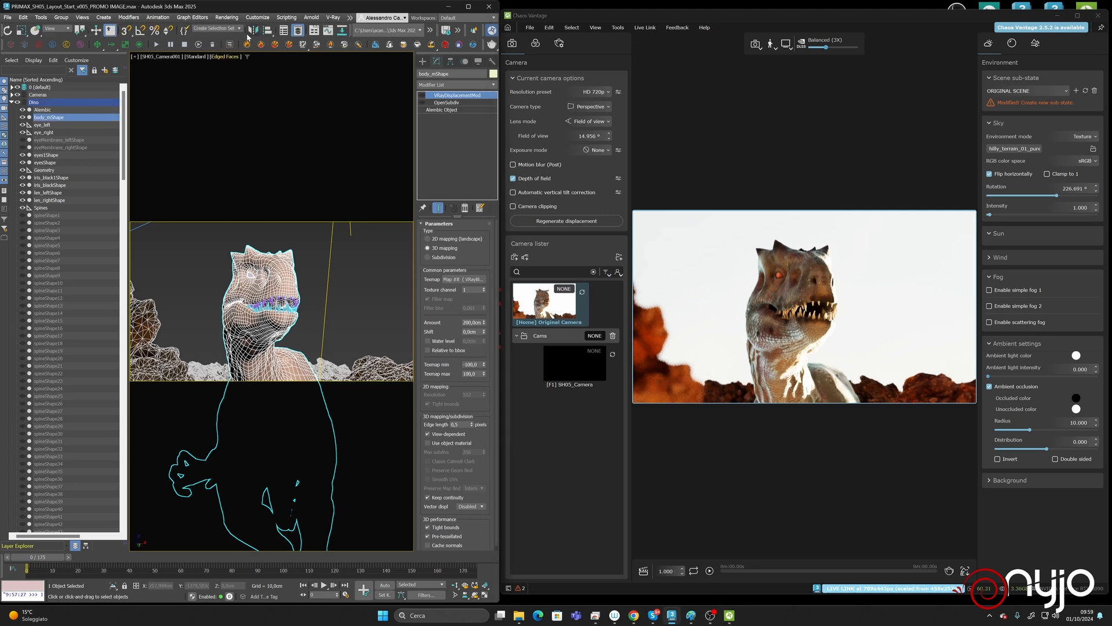
left_click(262, 326)
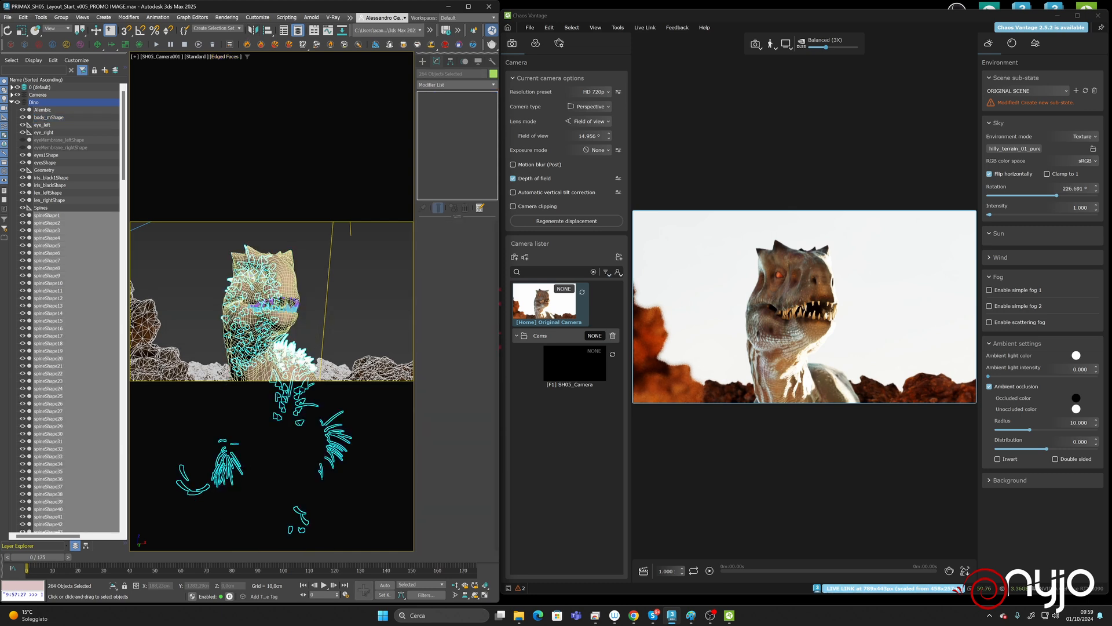
left_click(11, 102)
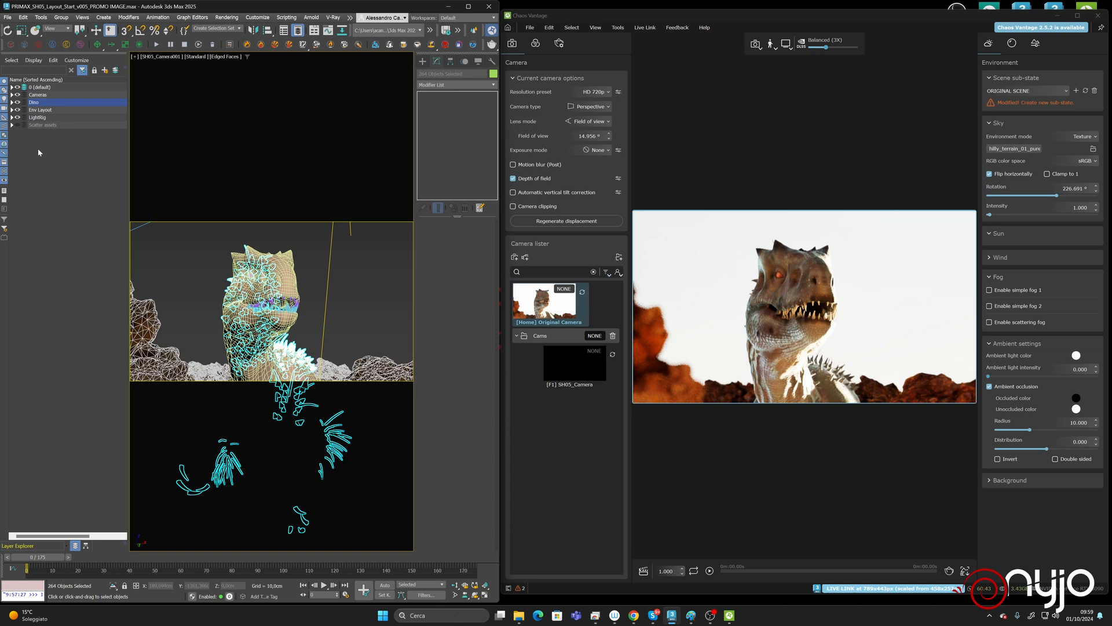
Step: Switch off Lgt_Ground in the LightRig layer and set the Lgt_Dome multiplier to 0,5
left_click(12, 117)
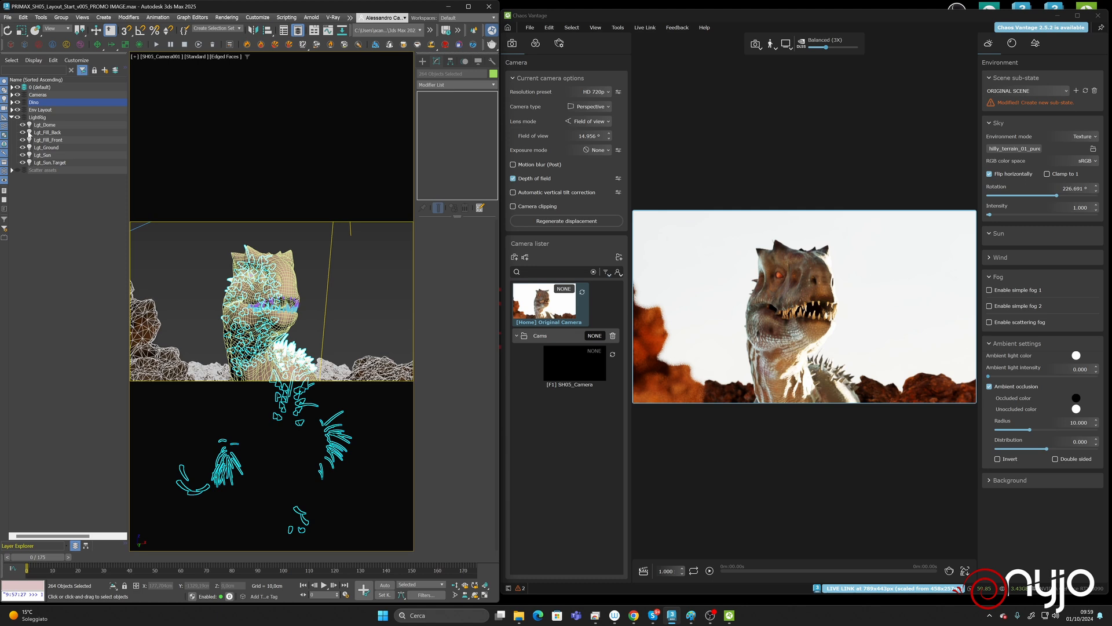
left_click(46, 148)
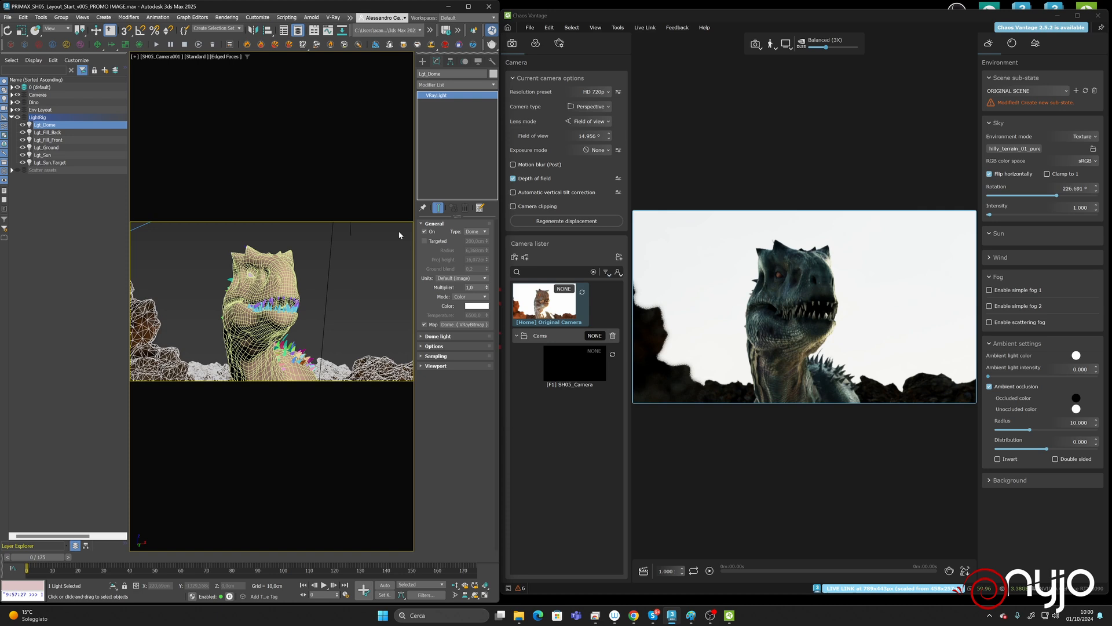
double_click(473, 287)
type("0,5")
key("Return")
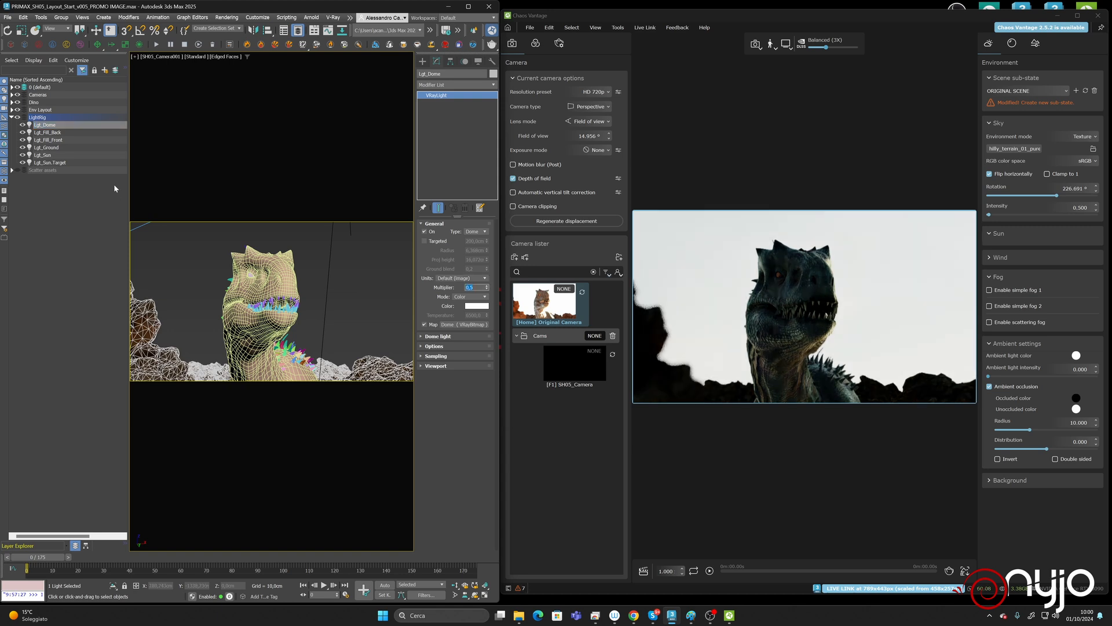
Step: Turn the Lgt_Sun and Lgt_Ground lights of the LightRig layer back on
left_click(38, 155)
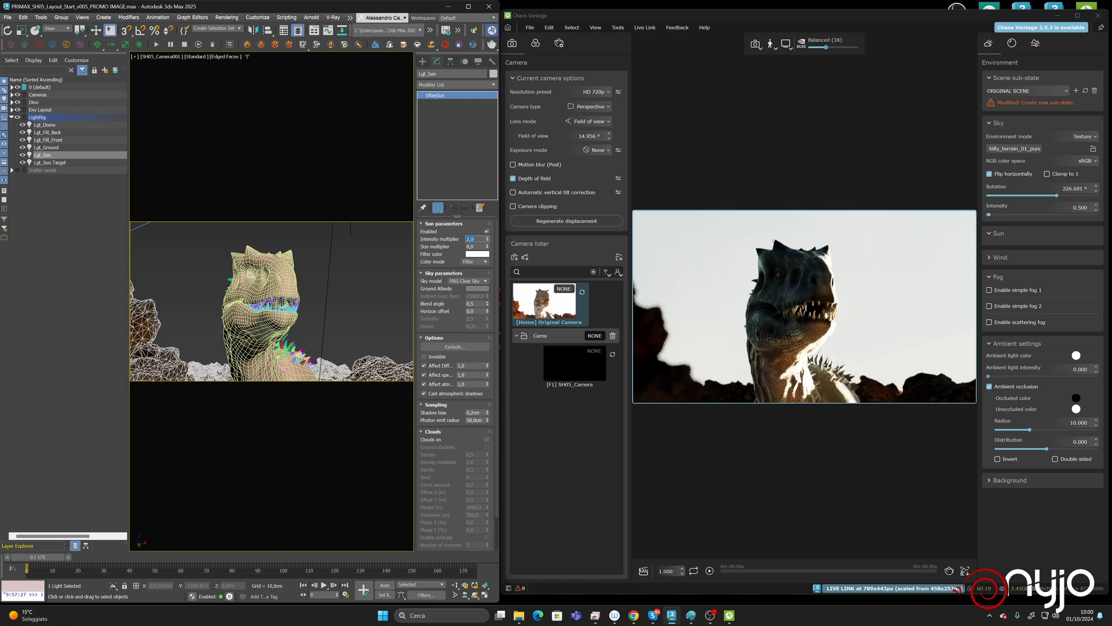
left_click(46, 148)
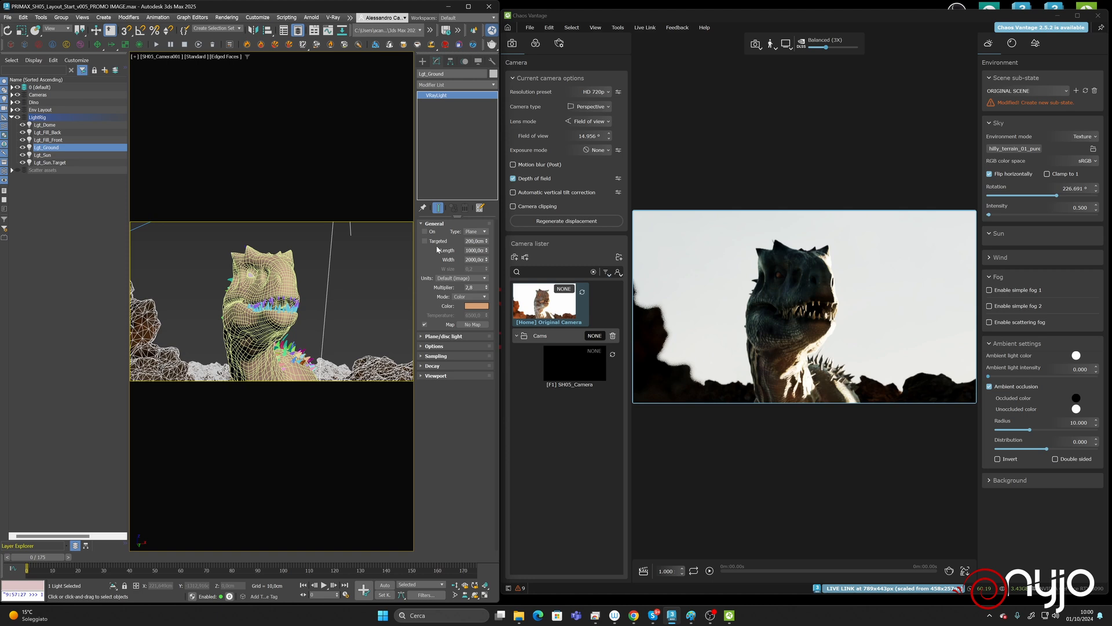
left_click(424, 231)
Step: Set the Enable lights value to 1 in Vantage's advanced render settings and toggle the Lgt_Fill_Back light in 3ds Max
left_click(559, 44)
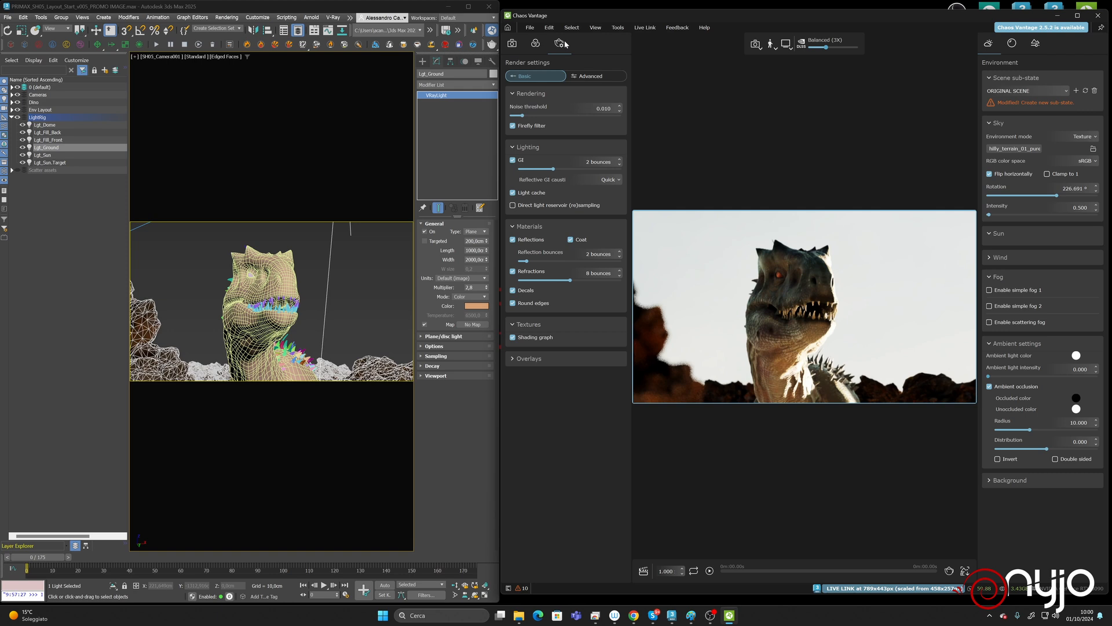
left_click(592, 75)
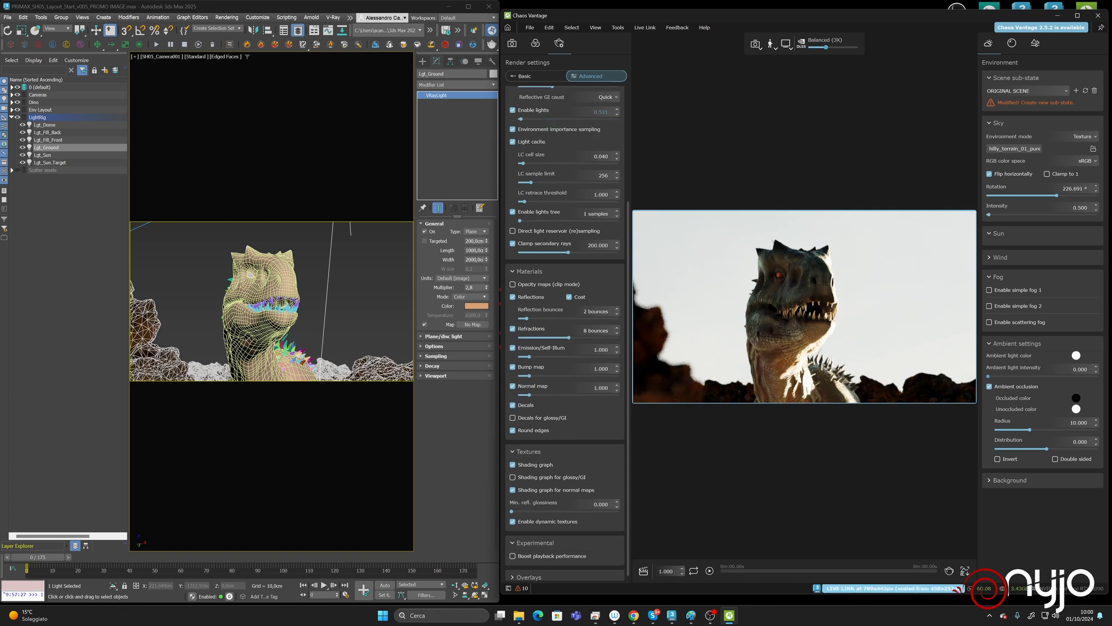
double_click(604, 113)
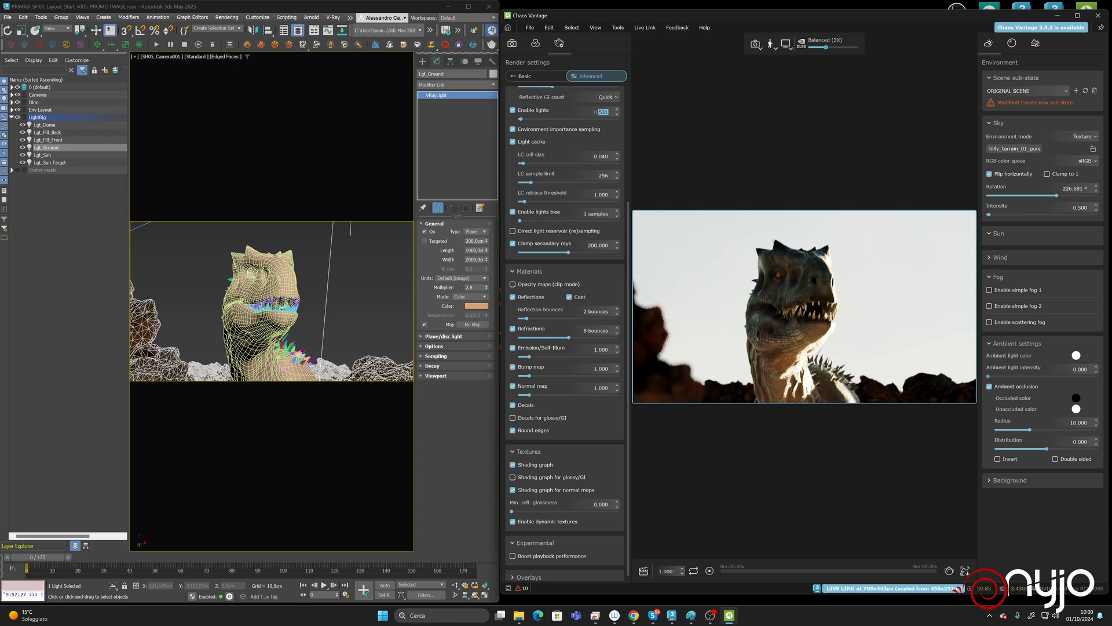
left_click_drag(599, 113, 303, 311)
type("1")
key("Return")
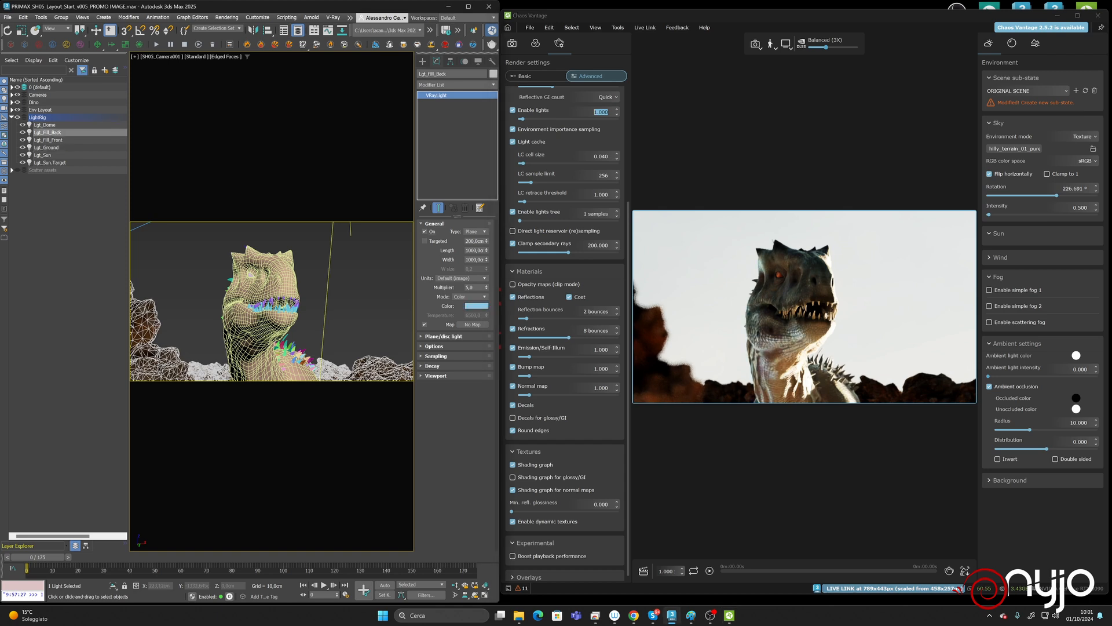
key("Return")
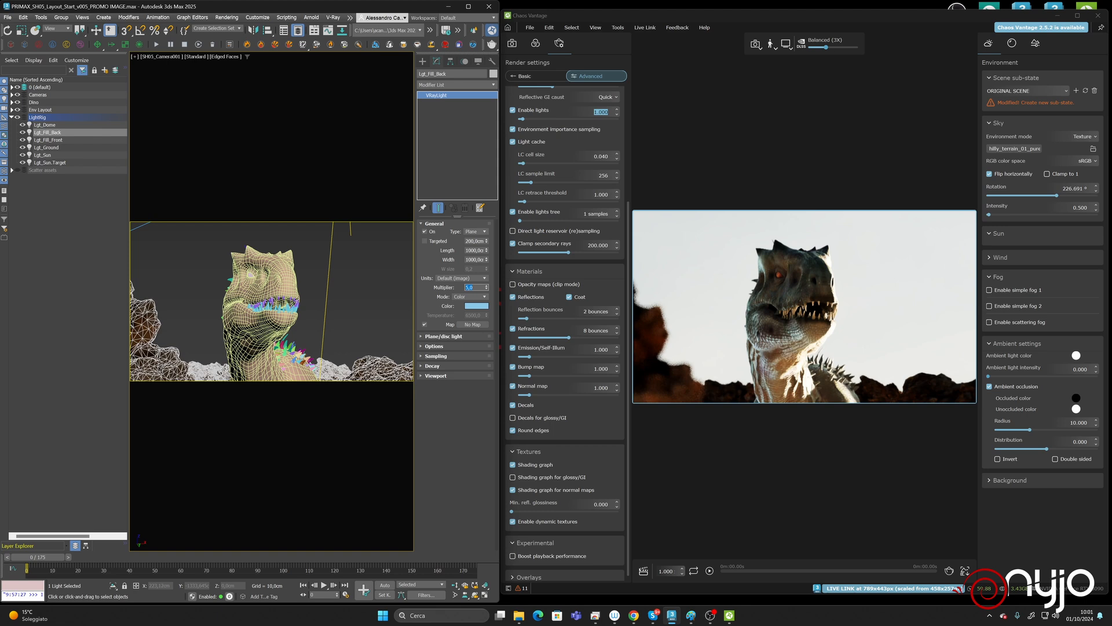
left_click(425, 232)
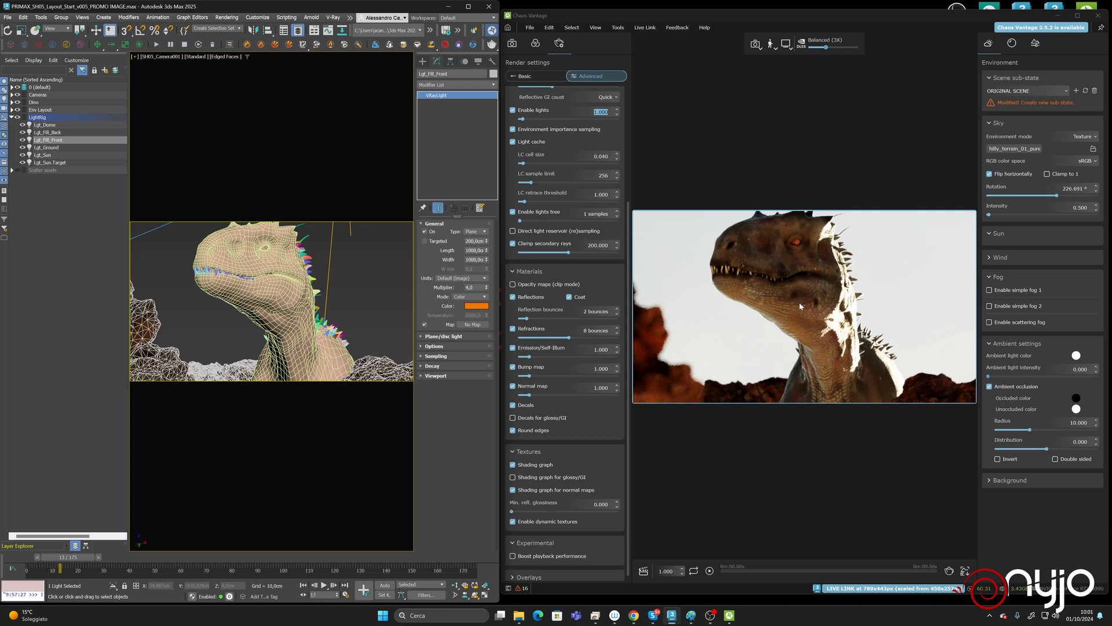
Step: Switch the dinosaur body's VRayDisplacementMod to 2D mapping (landscape) with a resolution of 2048 and regenerate the displacement in Vantage
left_click(300, 291)
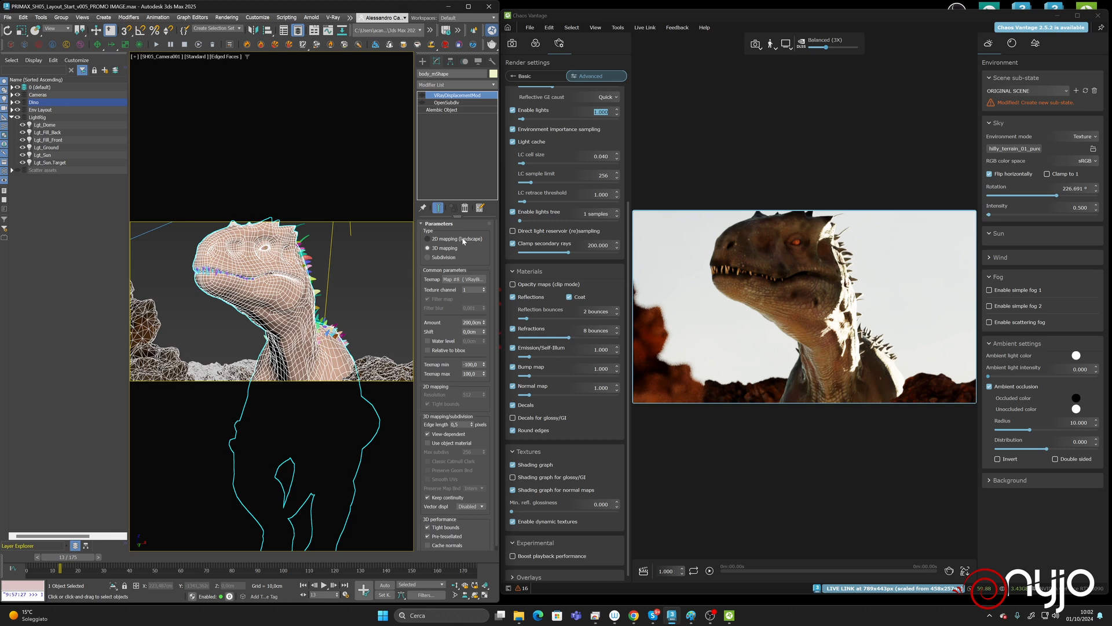
left_click(428, 238)
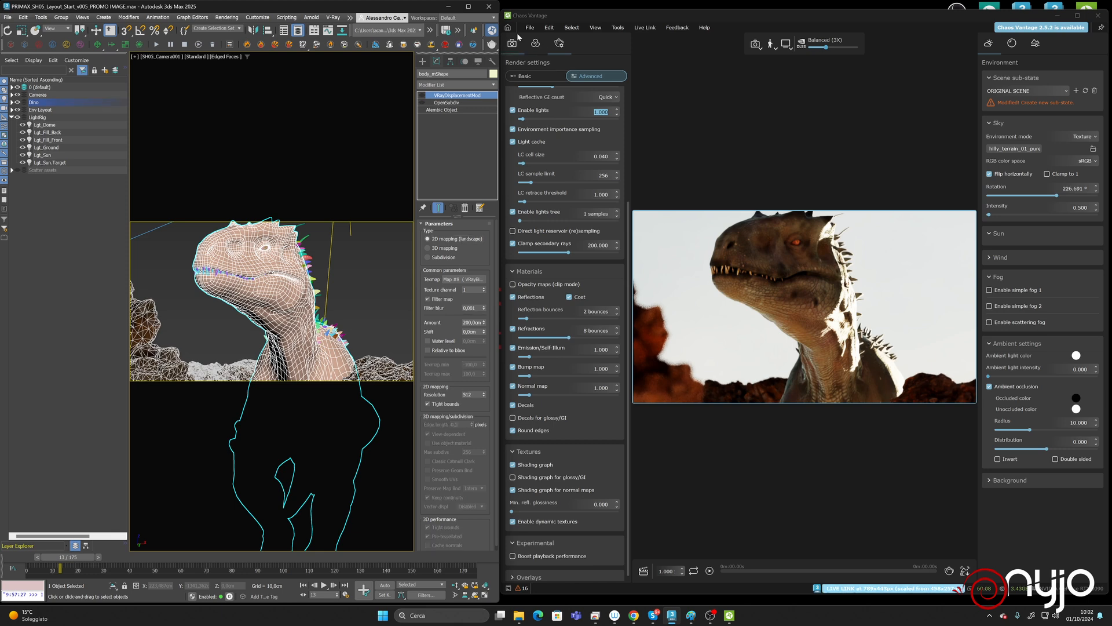
left_click(512, 44)
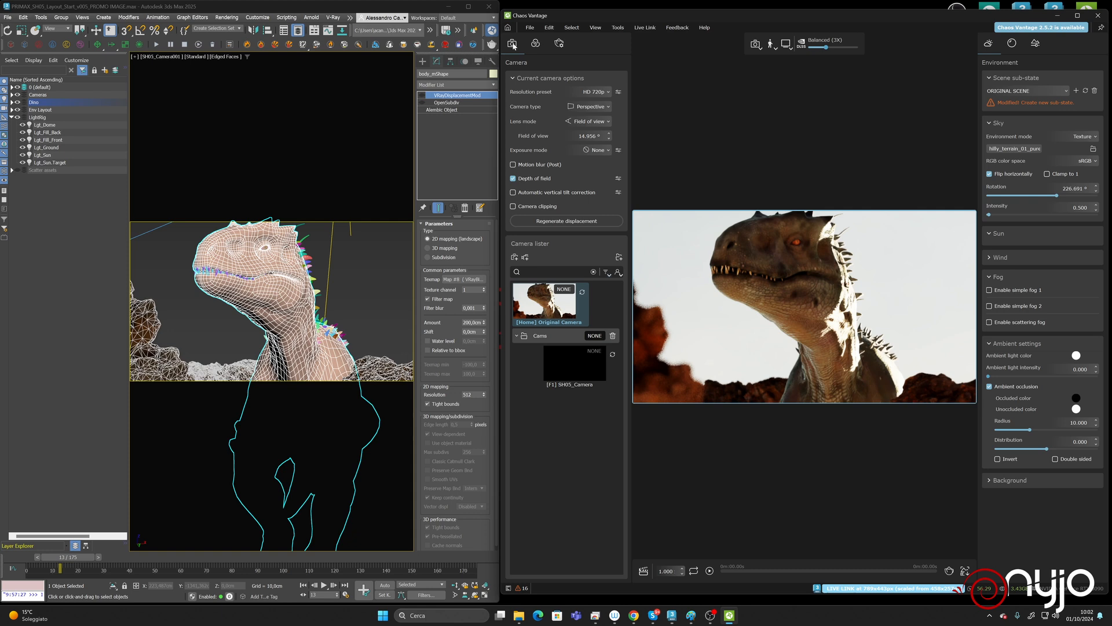
key("ctrl+p")
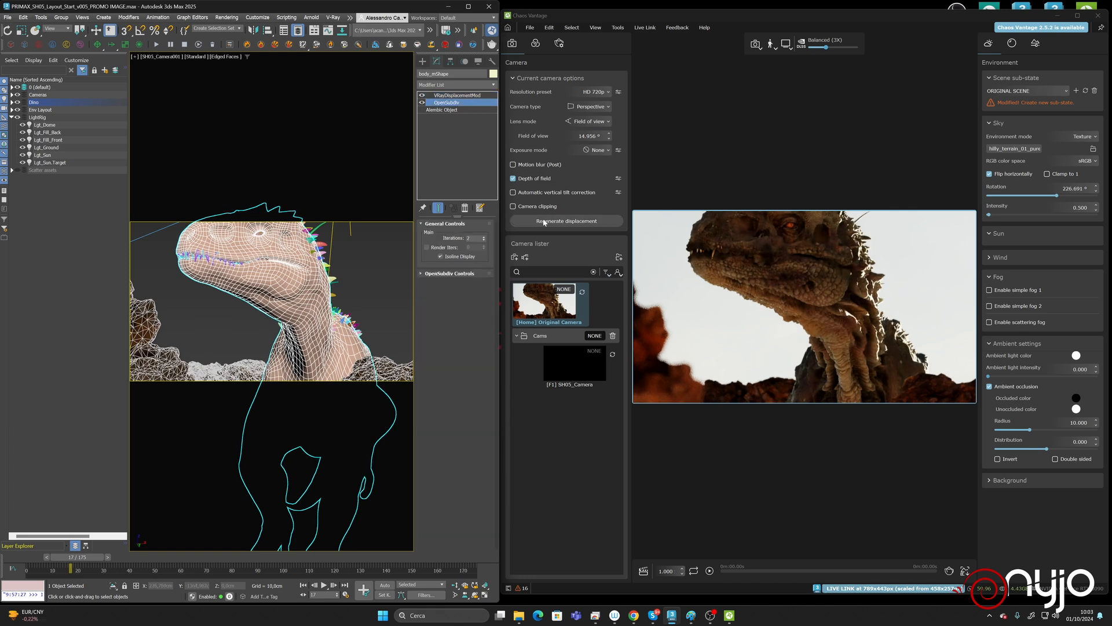
left_click(544, 222)
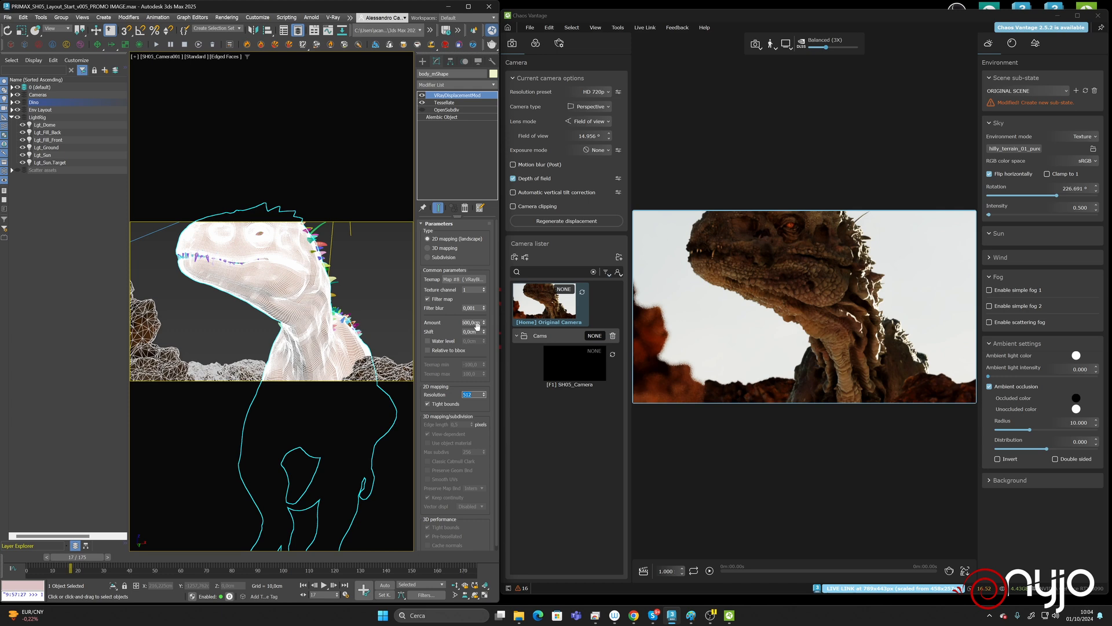
type("2048")
key("Return")
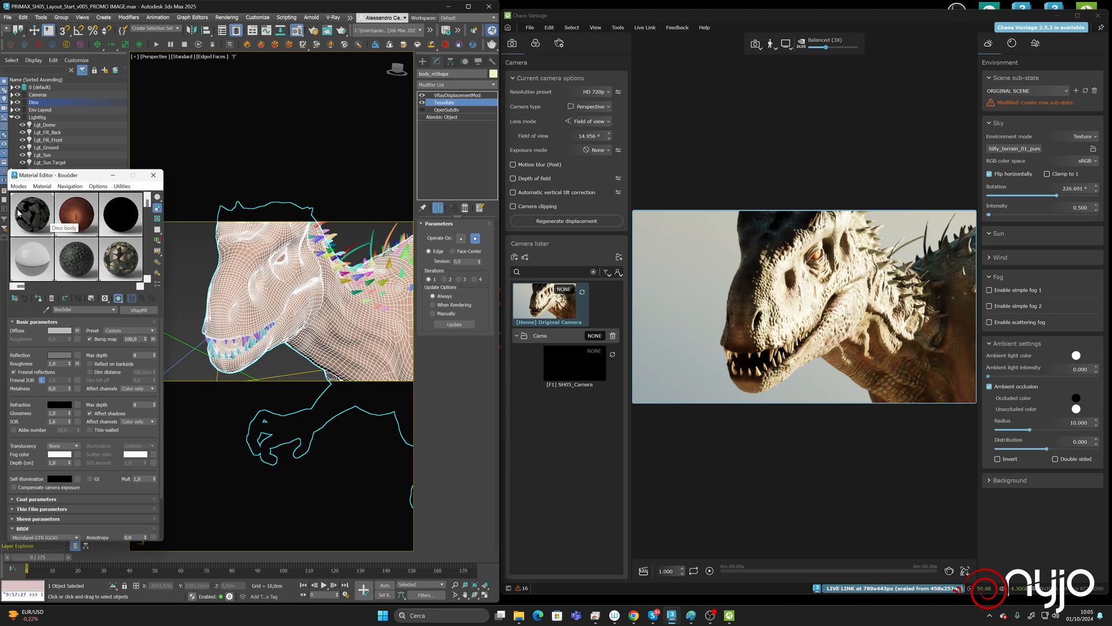
Step: Load the Dino body material in the Material Editor, try a specular glossiness of 1, and set it to 0,1
left_click(44, 220)
left_click(112, 334)
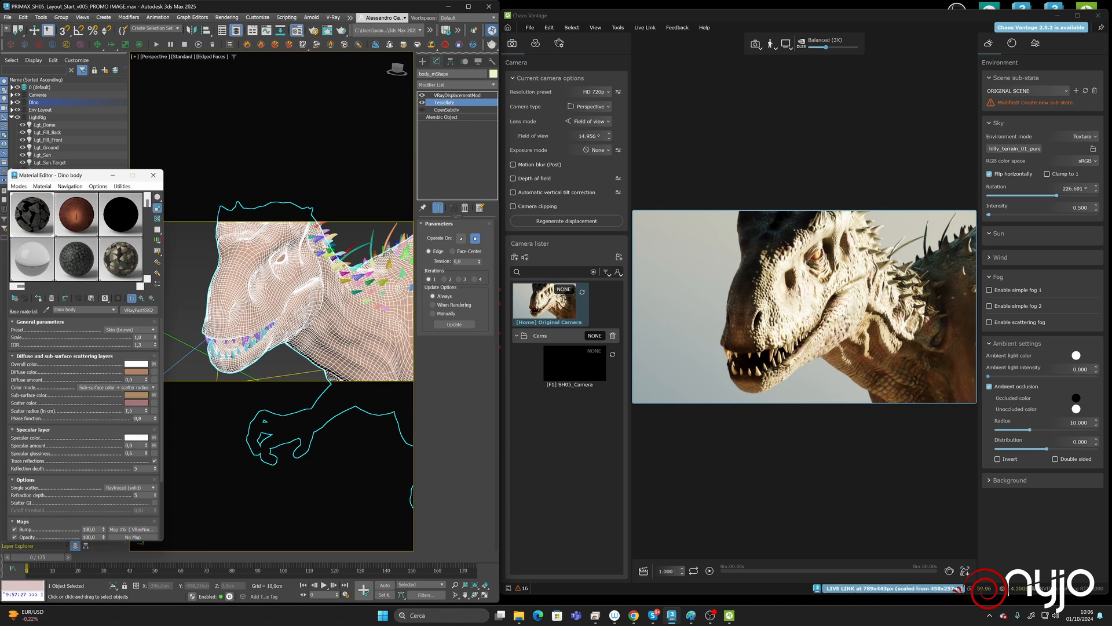
left_click_drag(136, 453, 106, 448)
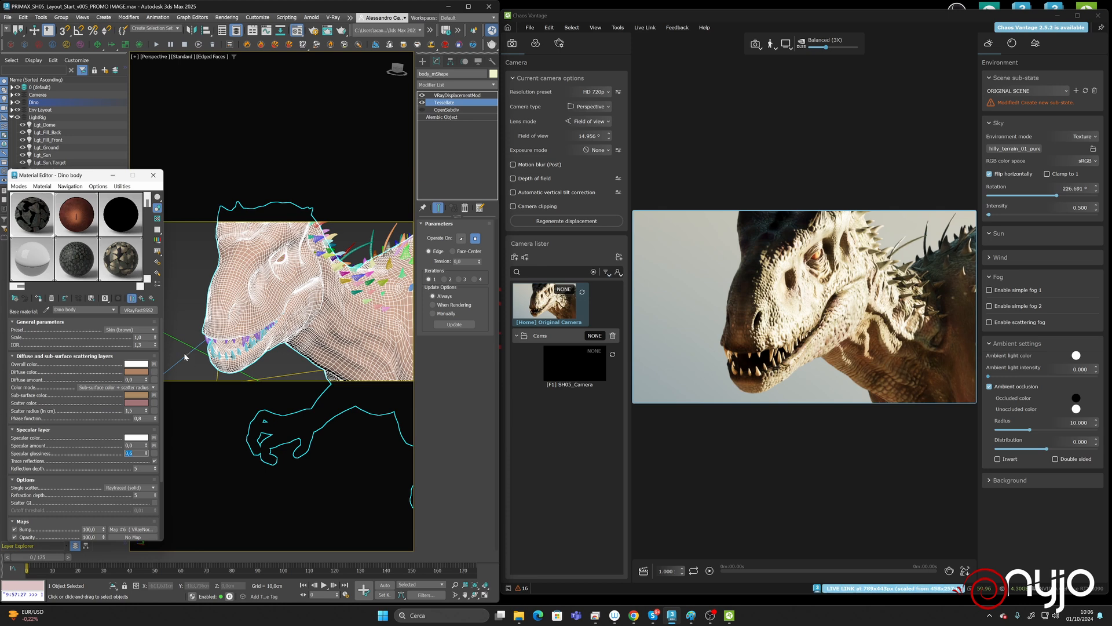
type("1")
key("Return")
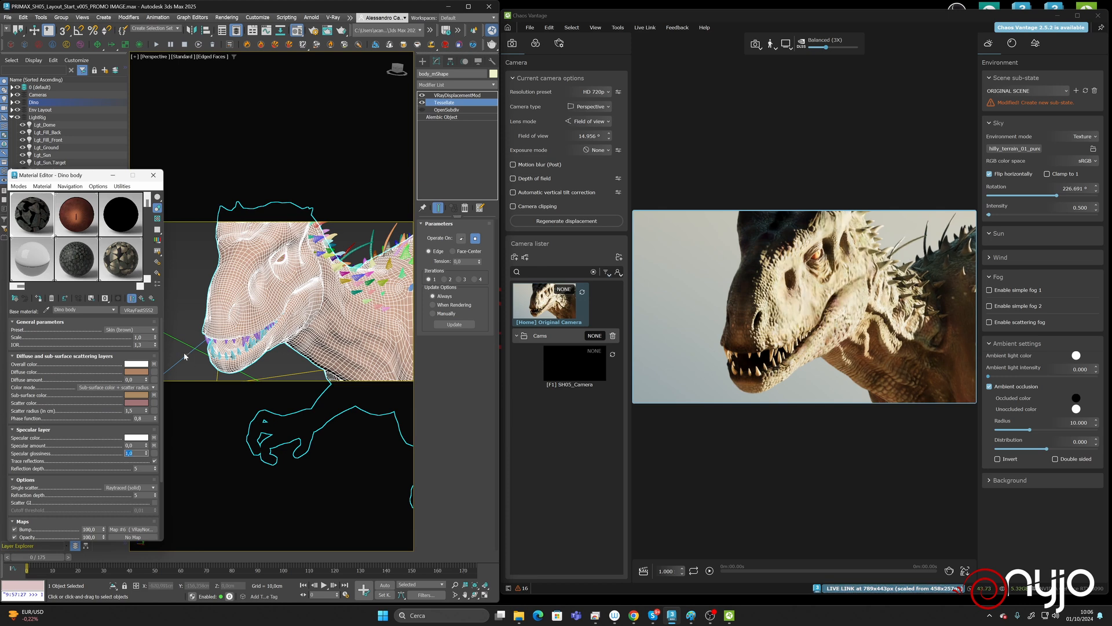
type("0,1")
key("Return")
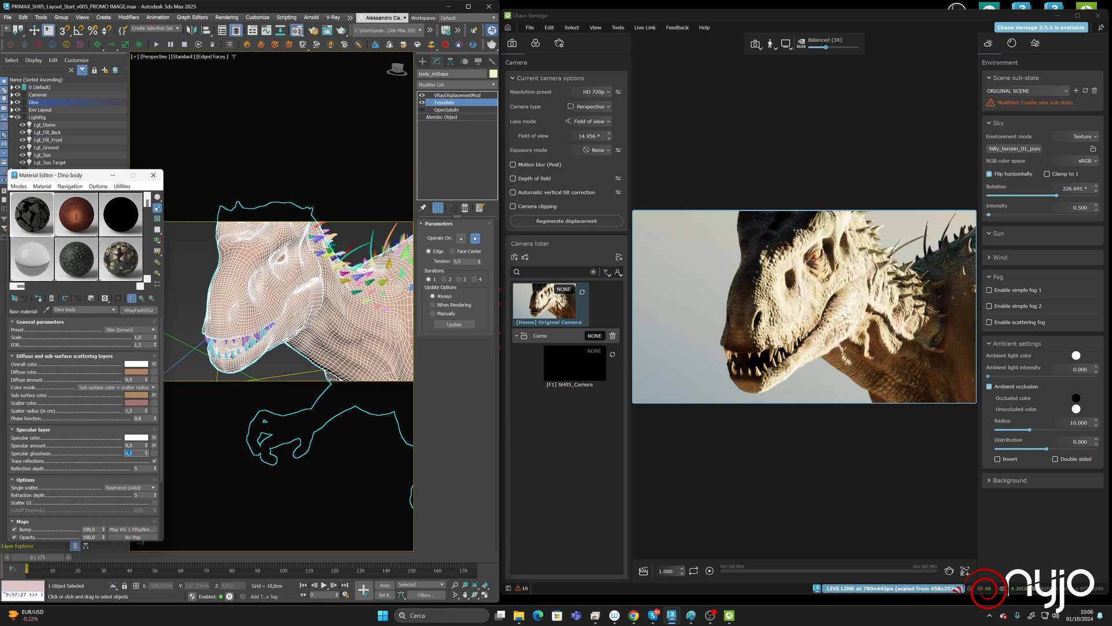
Step: Disable the Specular color and Specular amount maps of the Dino body material
scroll(278, 296, "up", 8)
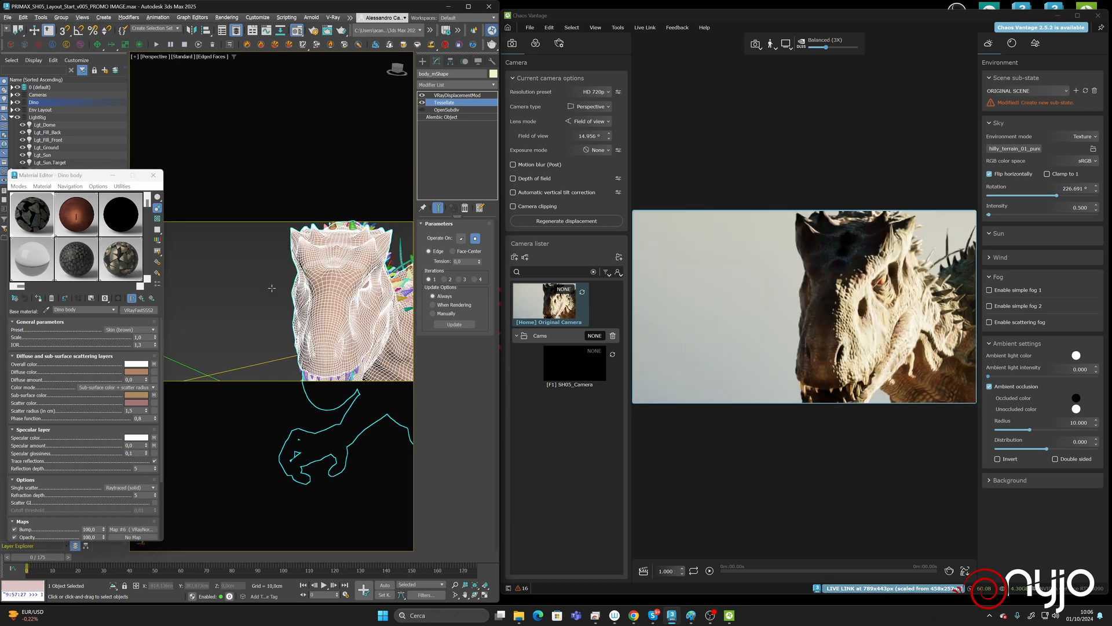
scroll(285, 288, "down", 8)
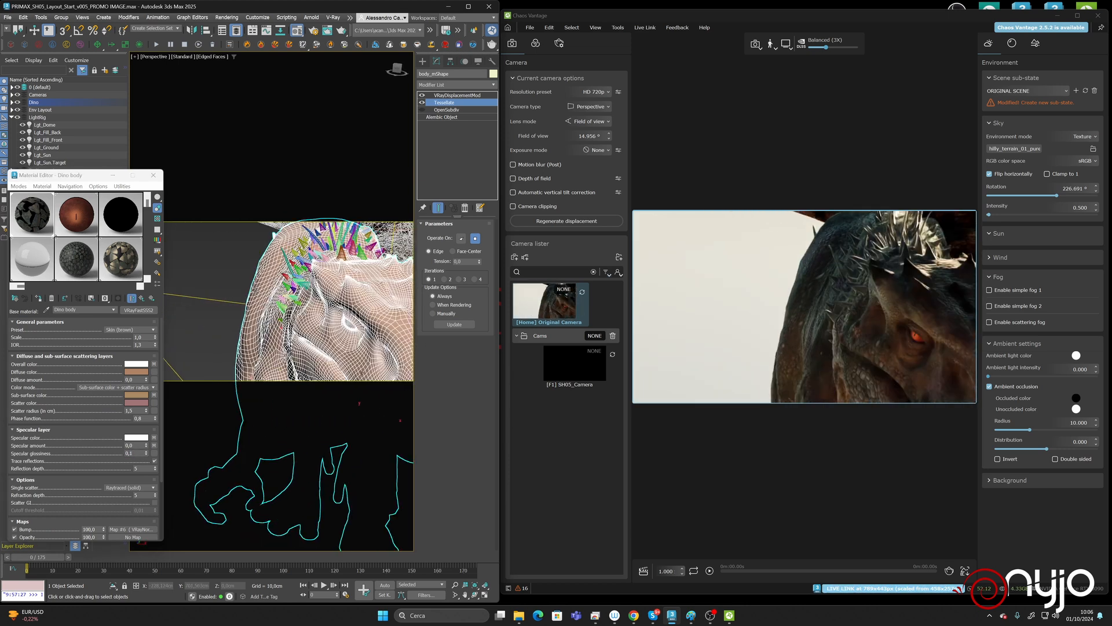
middle_click_drag(285, 288, 149, 317, "alt")
middle_click_drag(285, 287, 283, 326)
scroll(272, 301, "down", 3)
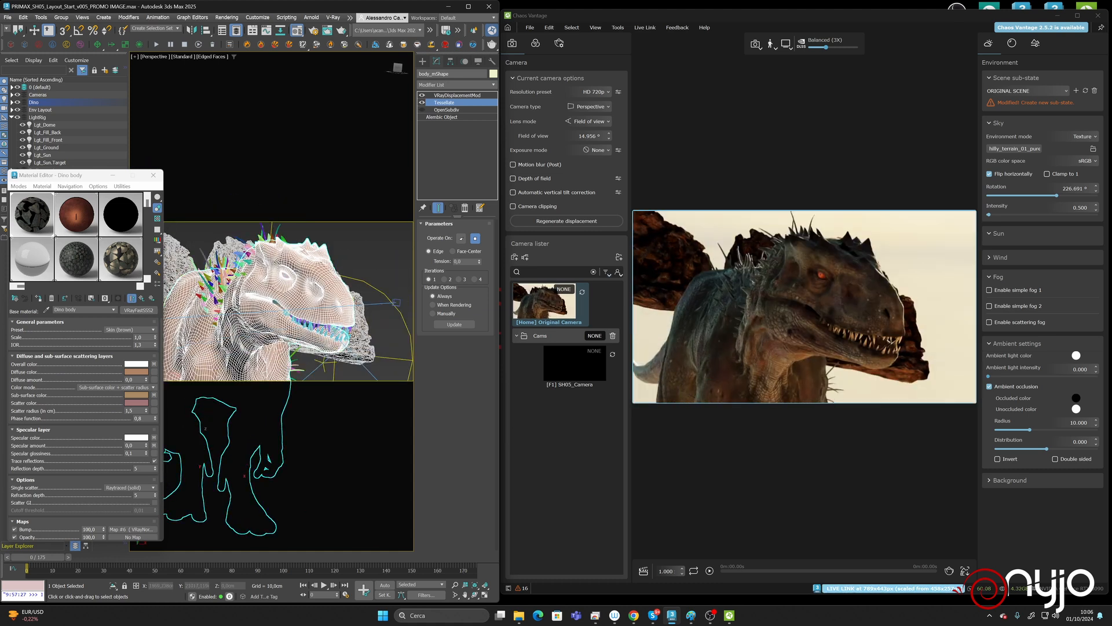
scroll(102, 453, "down", 2)
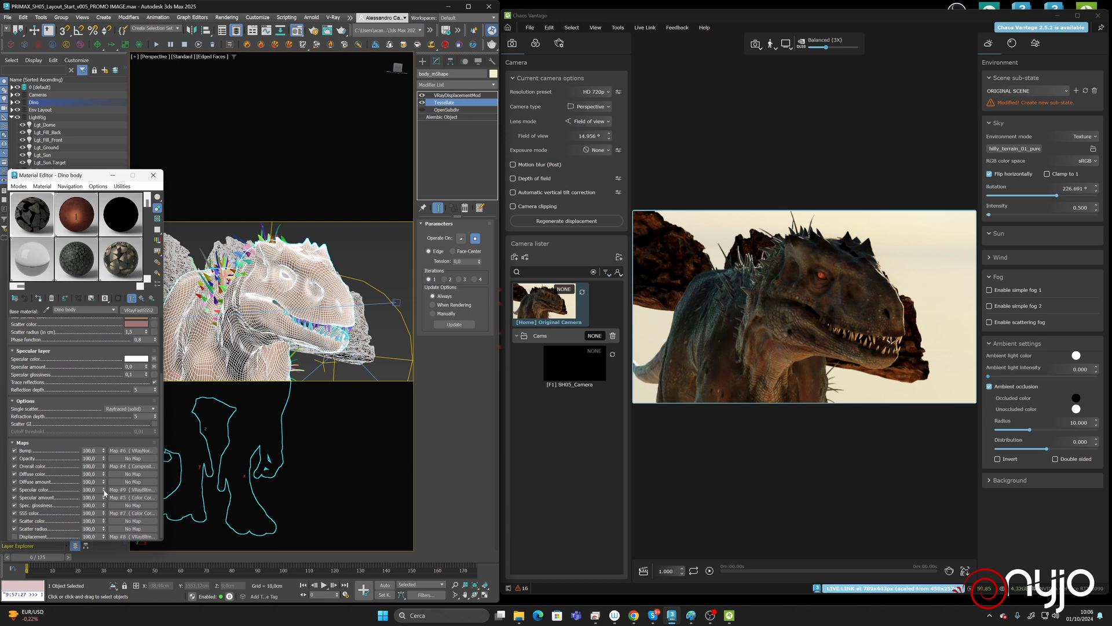
left_click(14, 489)
left_click(14, 497)
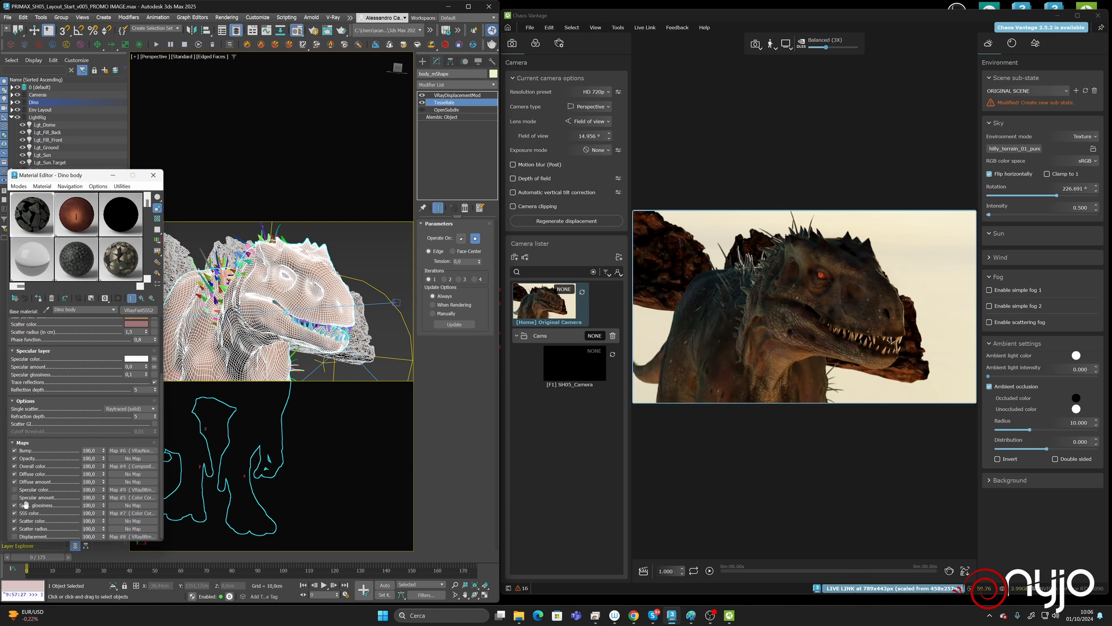
Step: Raise the Dino body material's specular amount to 1,0 and inspect the dinosaur from another angle in Vantage
scroll(122, 410, "up", 2)
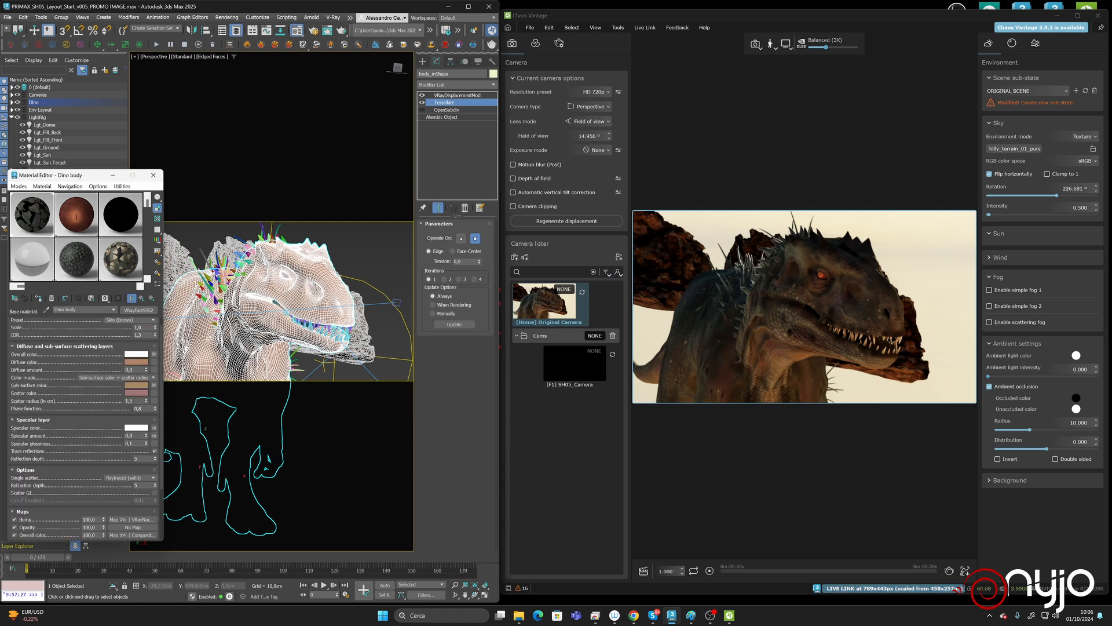
left_click_drag(145, 435, 145, 347)
left_click_drag(757, 300, 846, 289)
right_click_drag(845, 289, 845, 289)
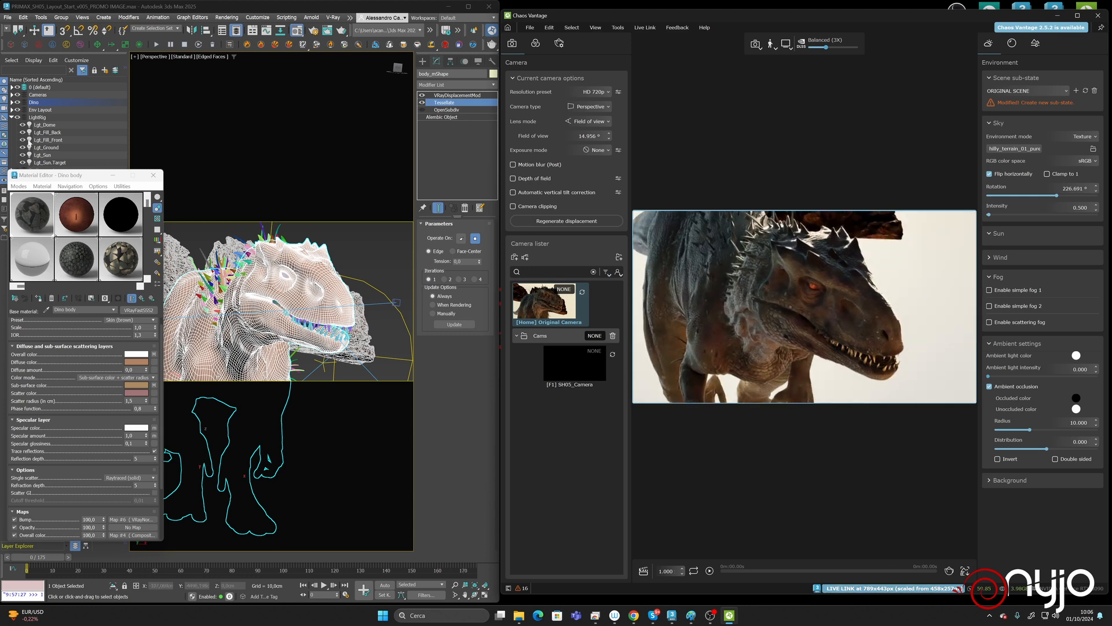
Step: Lower the Lgt_Sun intensity multiplier to 0,5 and then to 0,25, checking the dinosaur's shading in Vantage
left_click(42, 154)
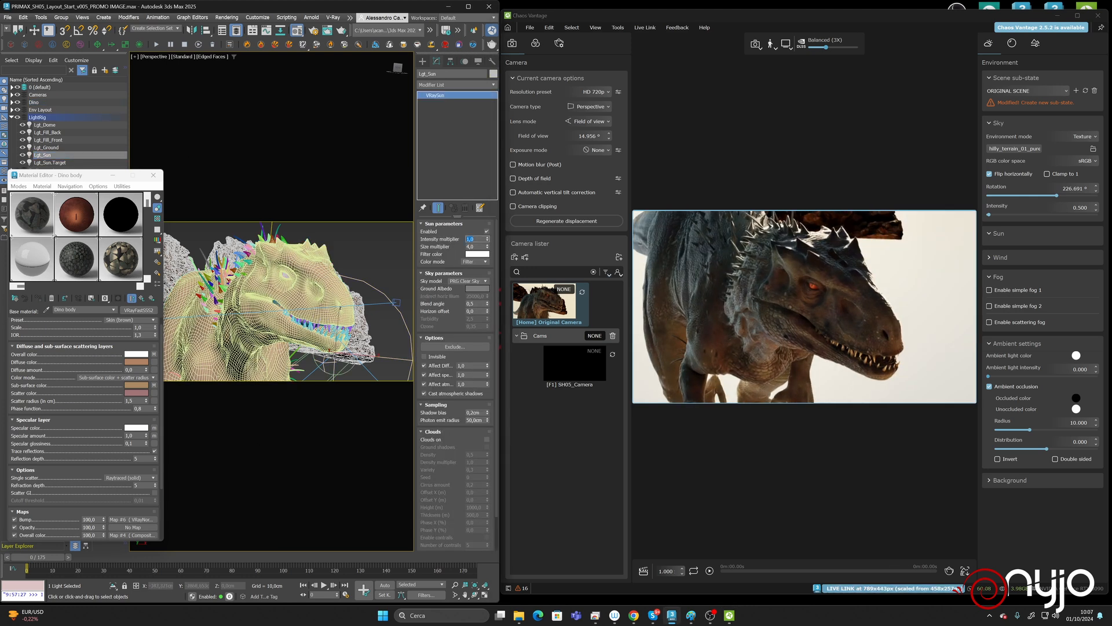
type("0,5")
key("Return")
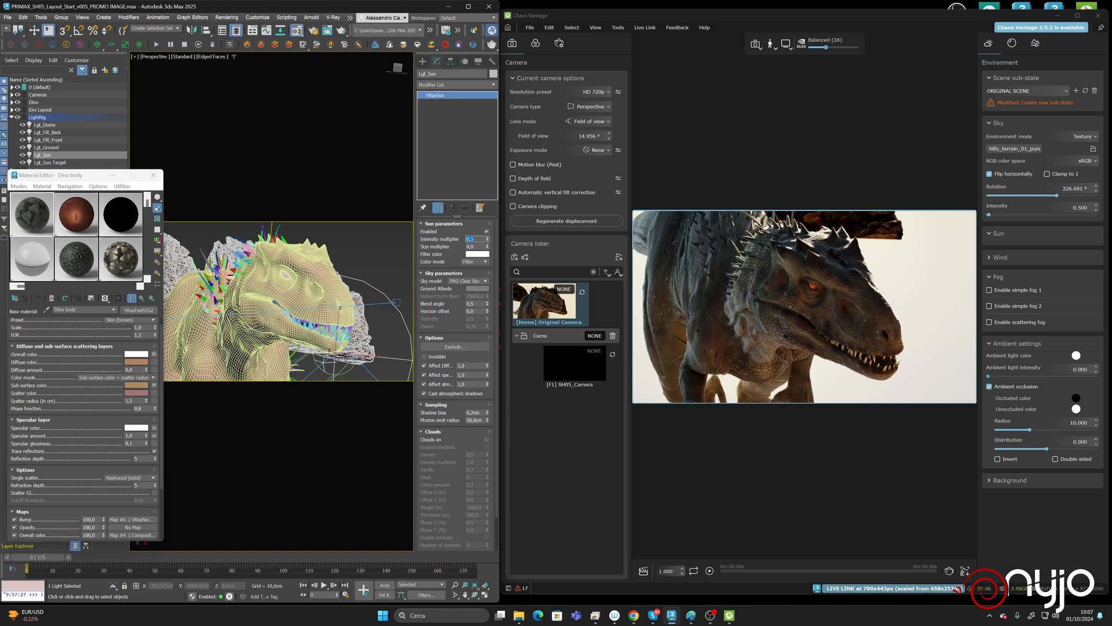
right_click_drag(791, 289, 786, 286)
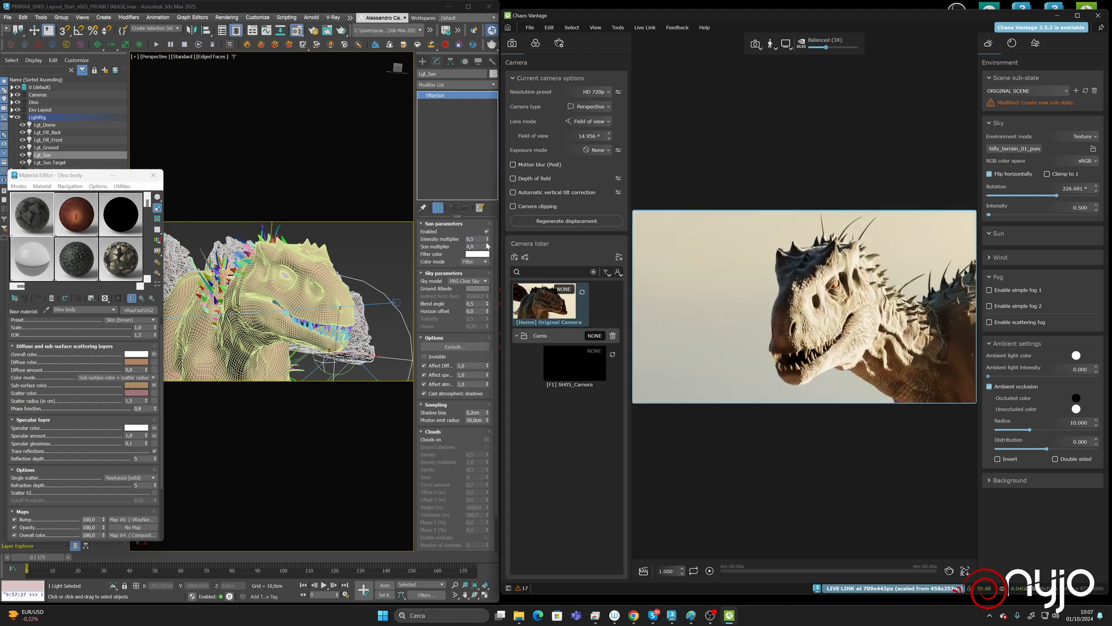
mouse_move(487, 241)
left_mouse_down()
mouse_move(492, 263)
mouse_move(492, 253)
left_mouse_up()
mouse_move(819, 293)
right_mouse_down()
mouse_move(809, 317)
mouse_move(836, 313)
right_mouse_up()
Step: Try a specular amount of 0,300 on the Dino body material and set its specular glossiness to 0,48
scroll(807, 320, "up", 2)
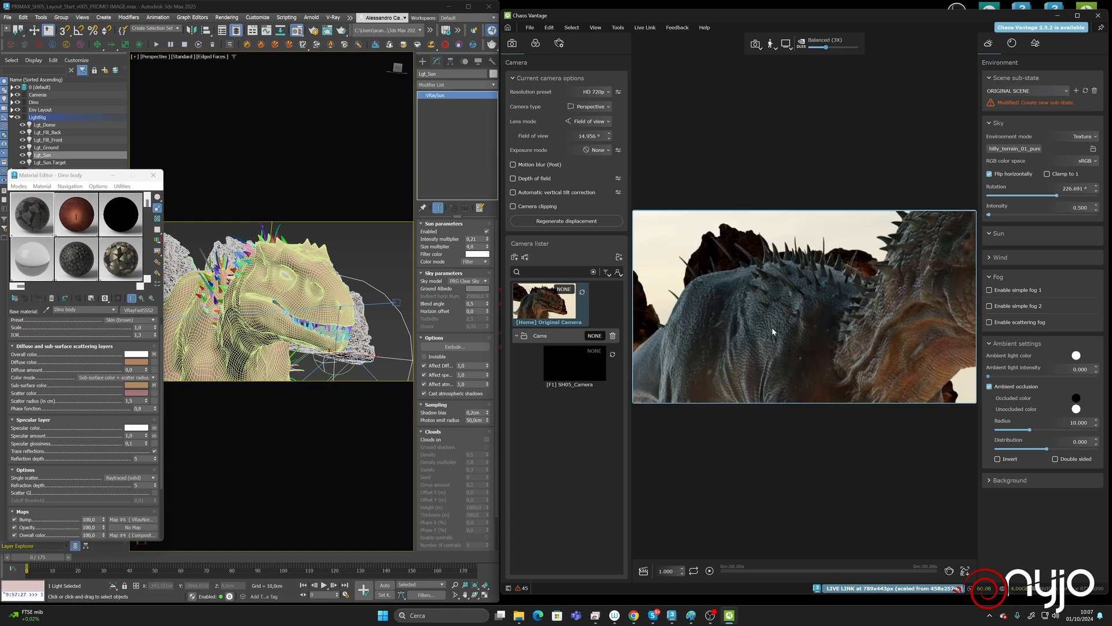
scroll(772, 327, "up", 2)
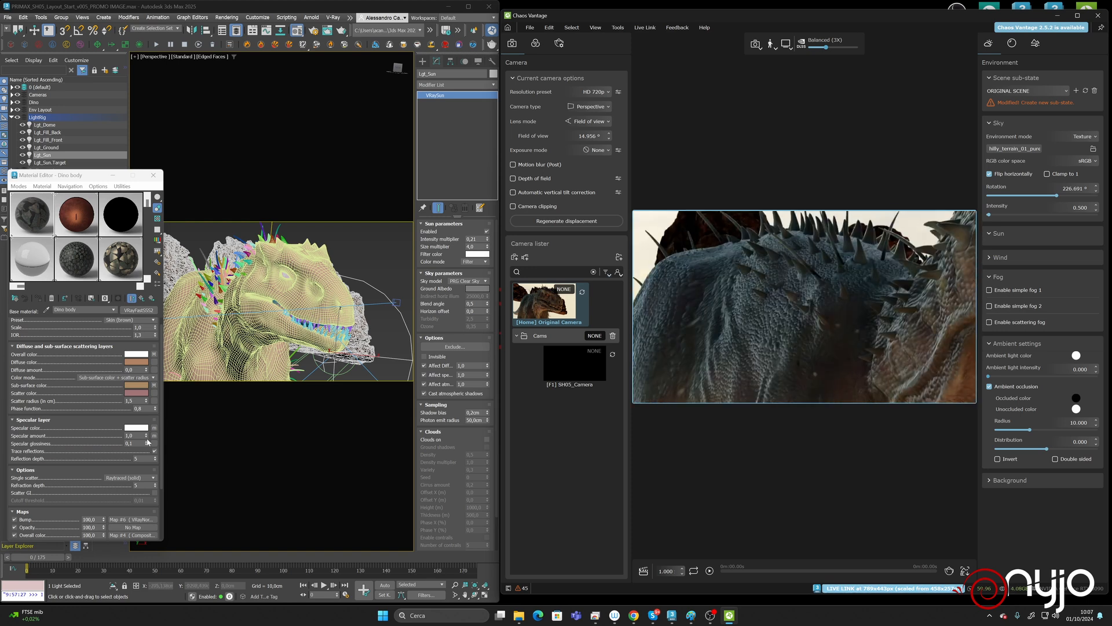
left_click(145, 435)
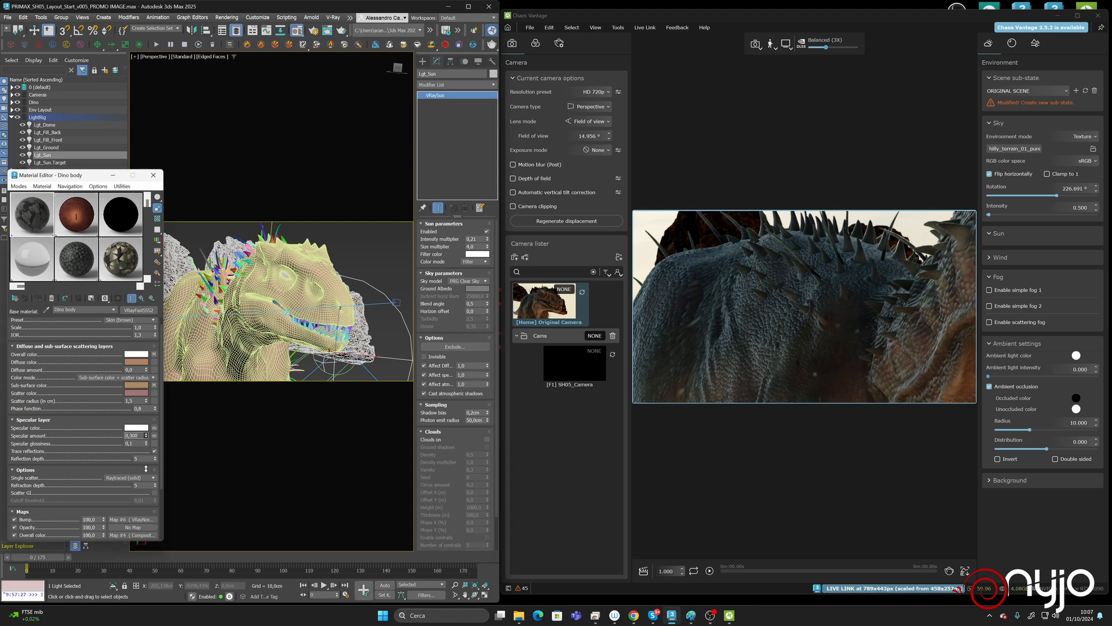
left_click_drag(148, 413, 147, 422)
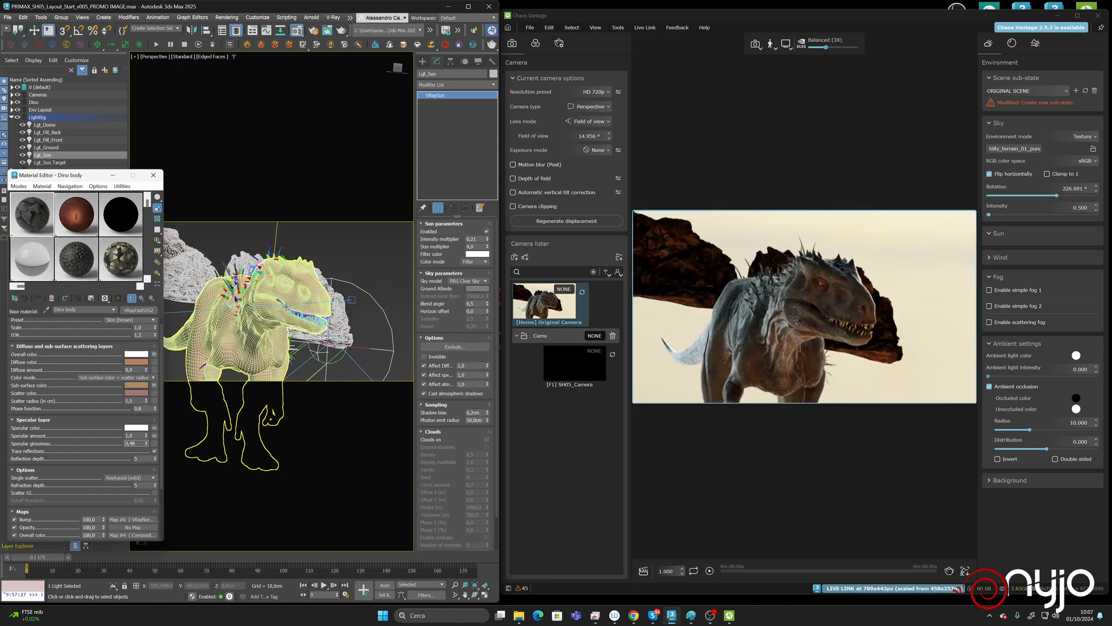
Step: Switch the 3ds Max viewport to the SH05_Camera001 view and scrub the timeline back to frame 0
middle_click_drag(285, 306, 289, 298, "alt")
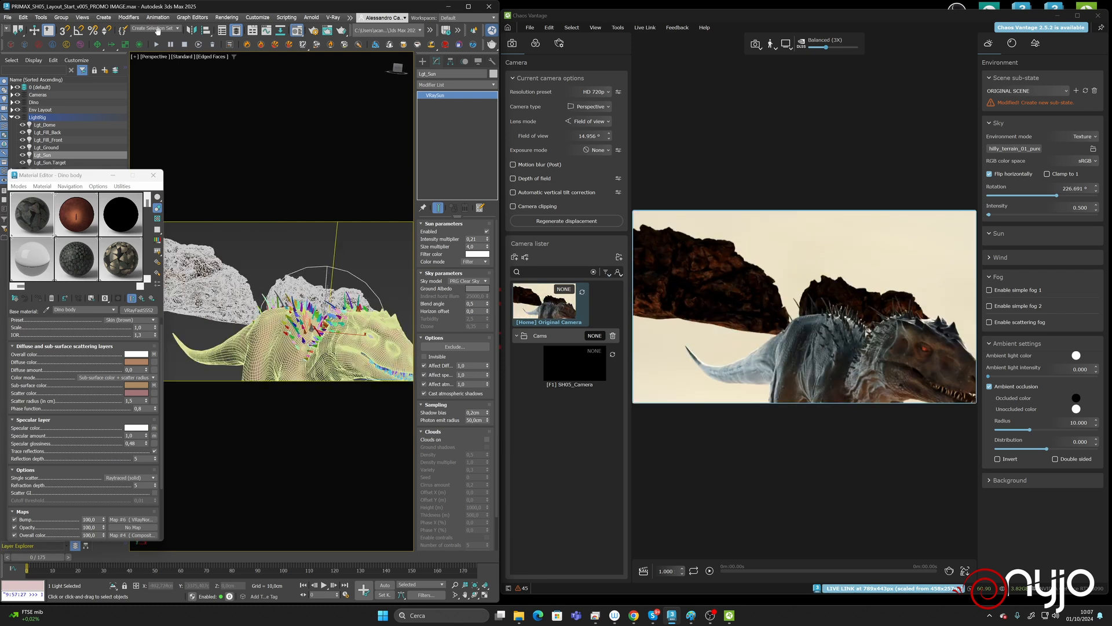
left_click(154, 56)
mouse_move(174, 66)
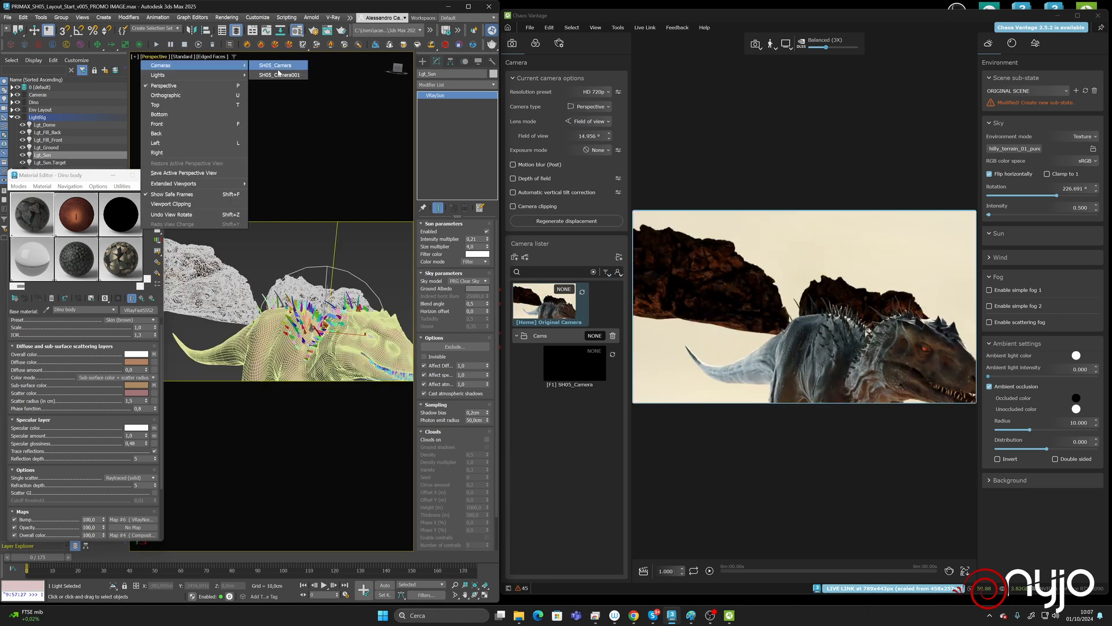
left_click(280, 74)
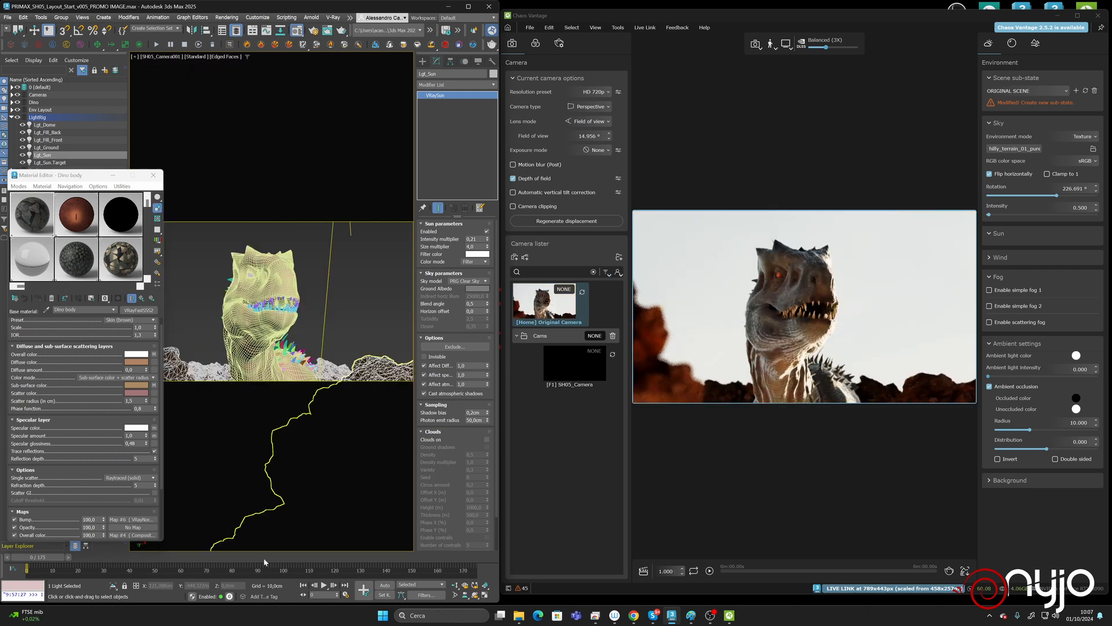
left_click(70, 556)
mouse_move(40, 556)
left_mouse_down()
mouse_move(215, 556)
mouse_move(35, 556)
left_mouse_up()
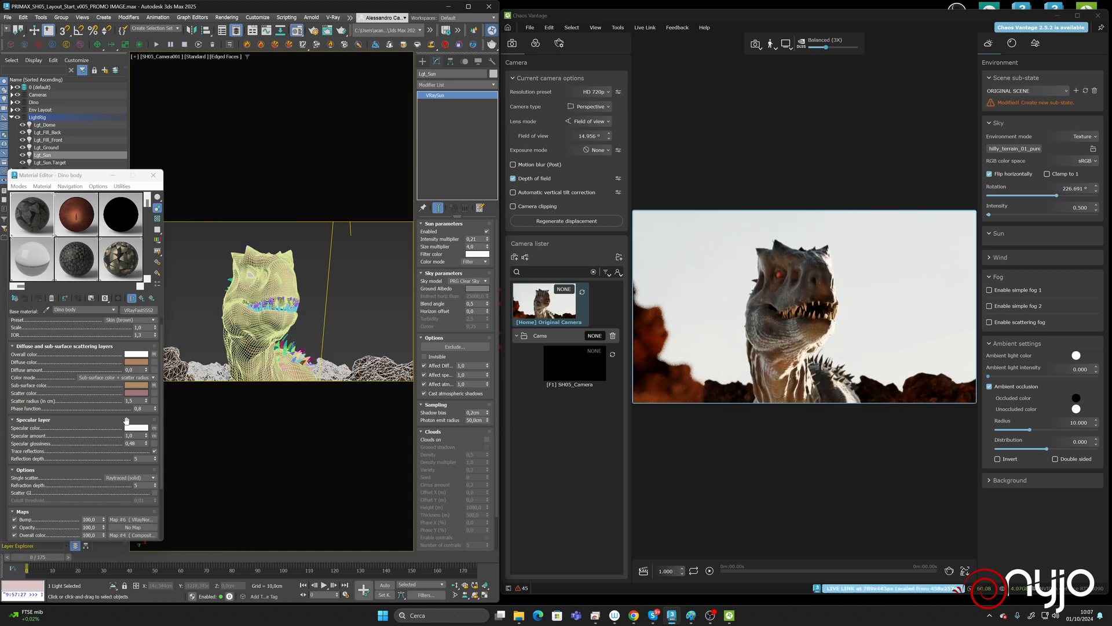
Step: Enable the specular amount map of the Dino body material and briefly play the animation in 3ds Max
scroll(126, 421, "down", 3)
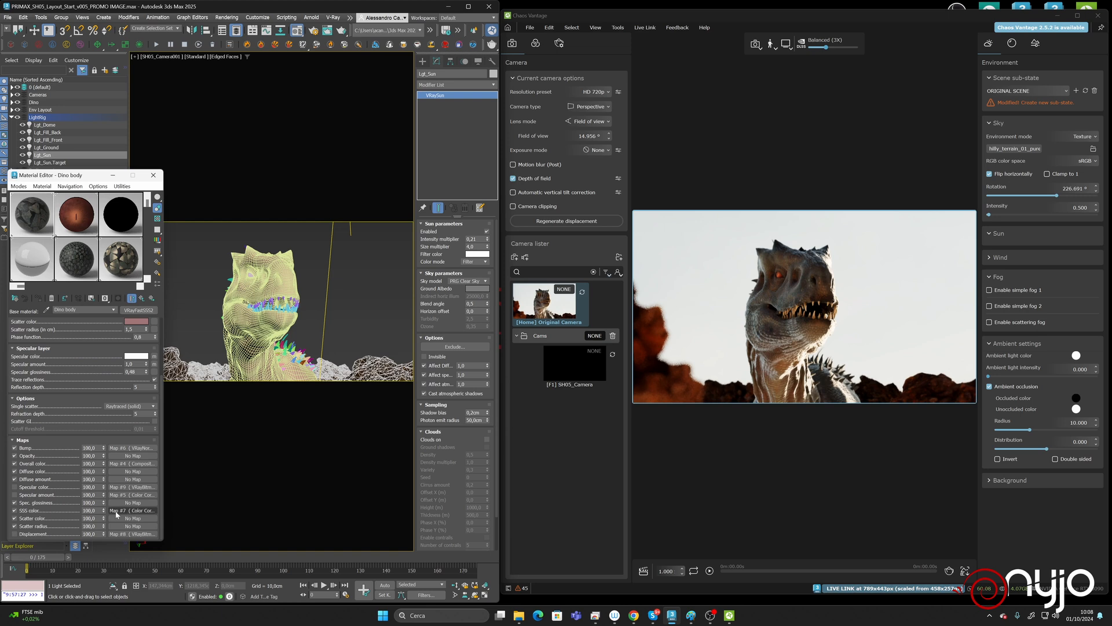
left_click(14, 494)
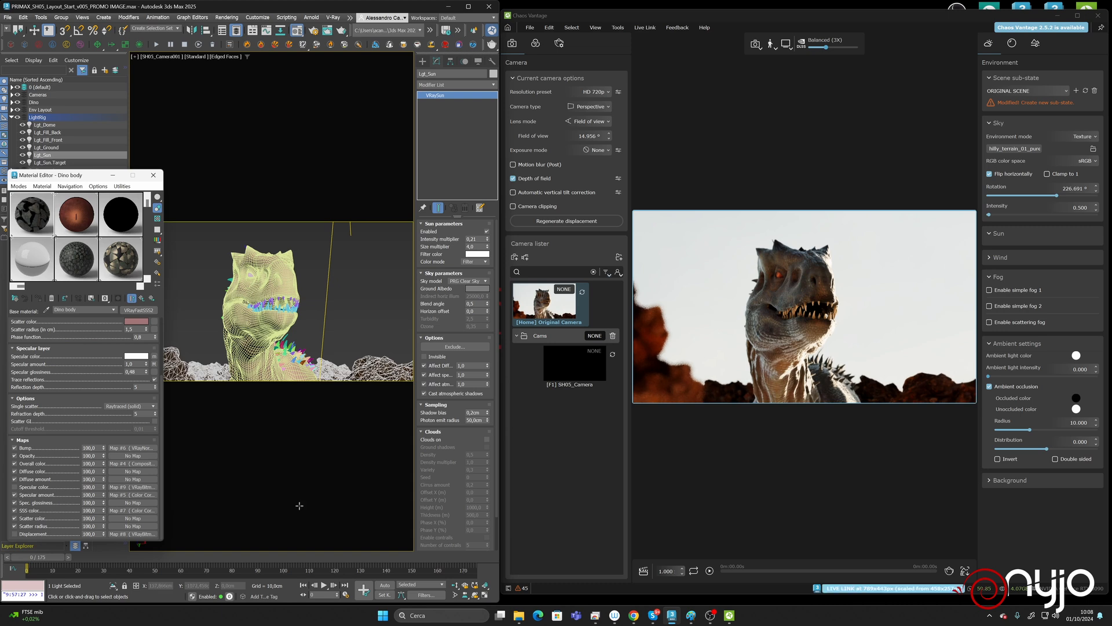
left_click(324, 585)
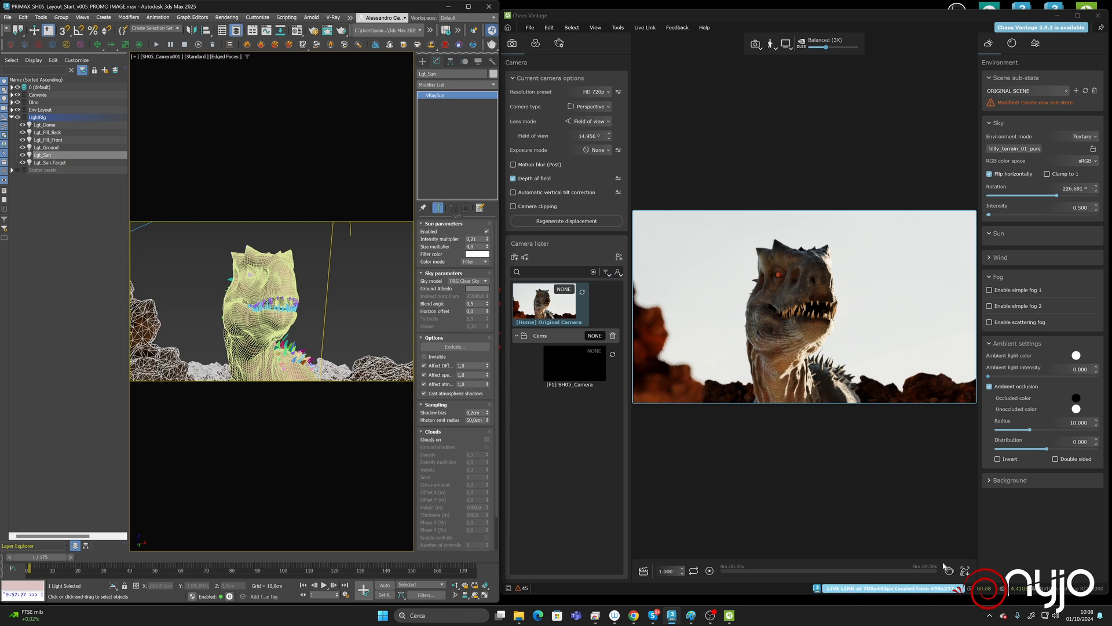
Step: Set up a still image render in Vantage, save its output as DinoFront_Denoise_ on the Desktop, and render it
left_click(948, 571)
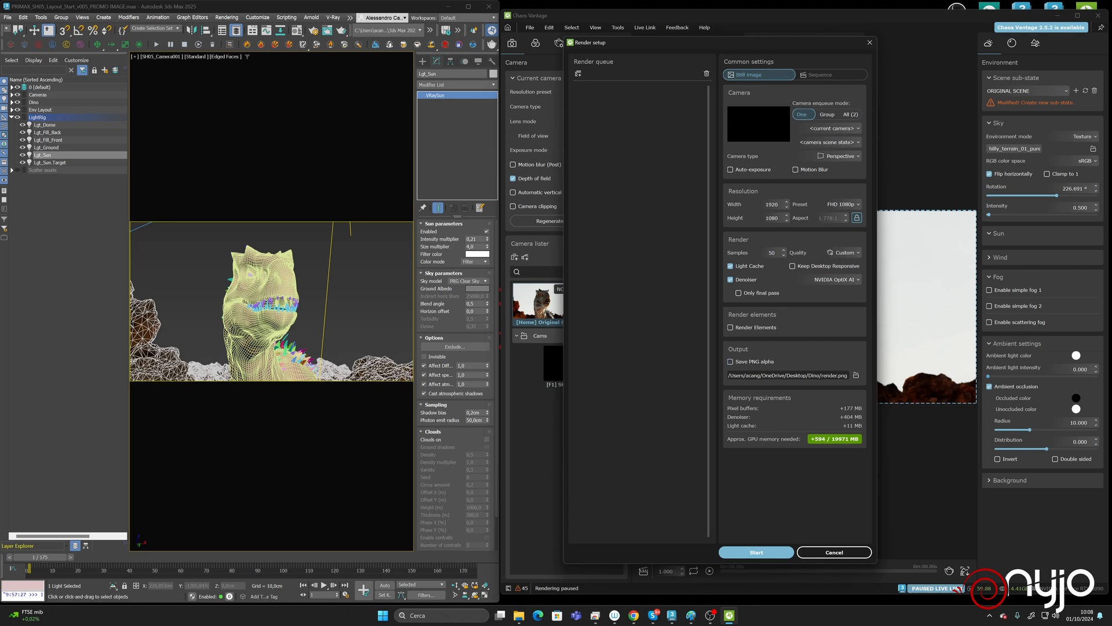
left_click(766, 551)
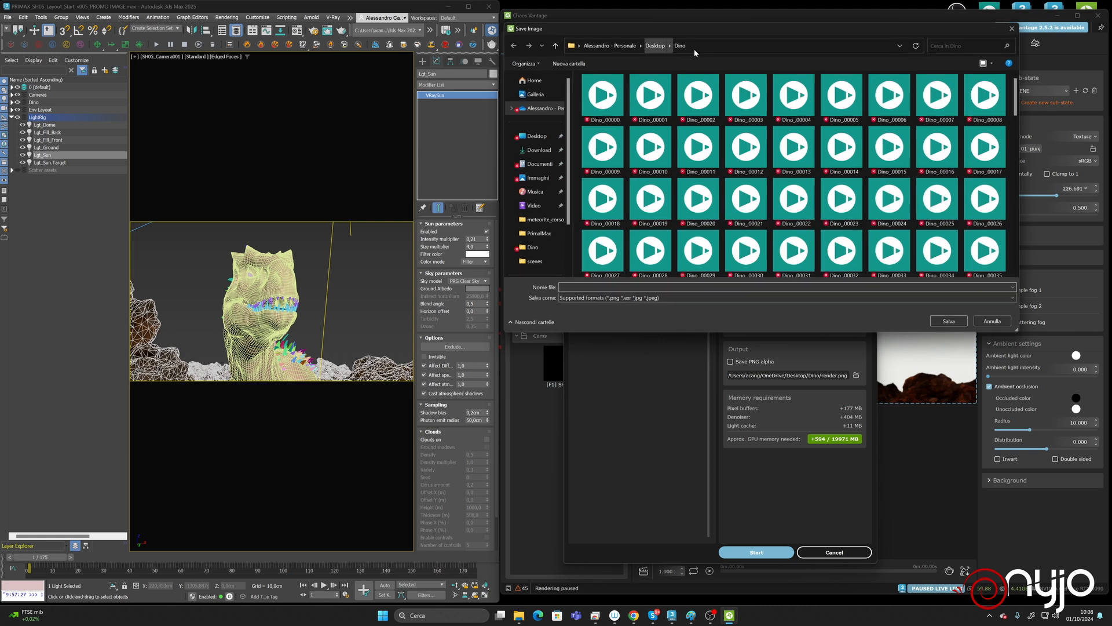
left_click(667, 46)
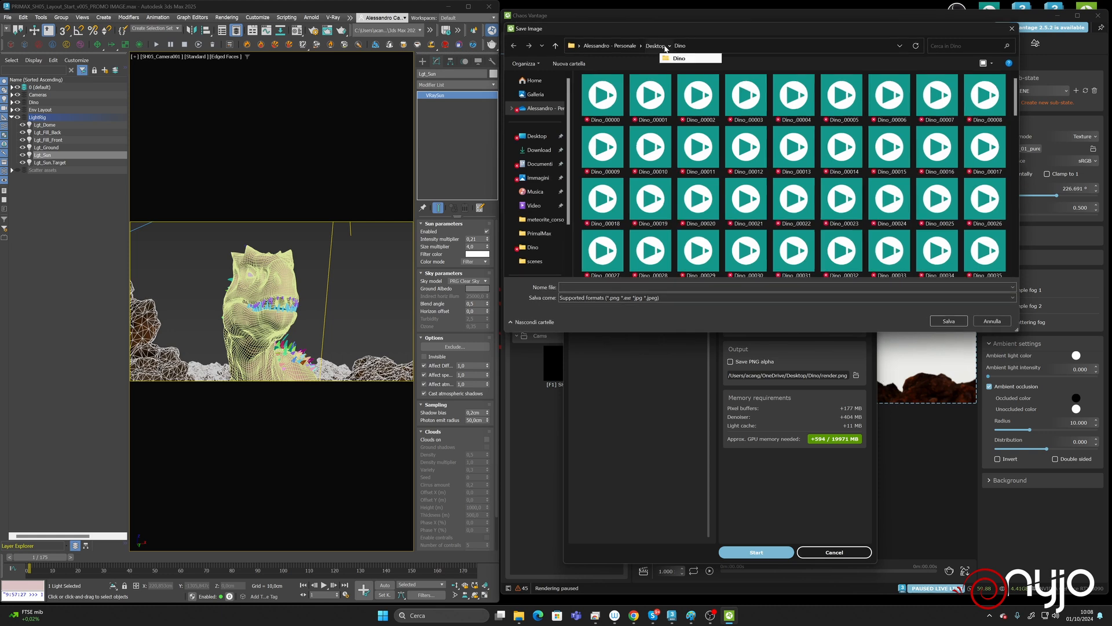
left_click(662, 46)
left_click(626, 287)
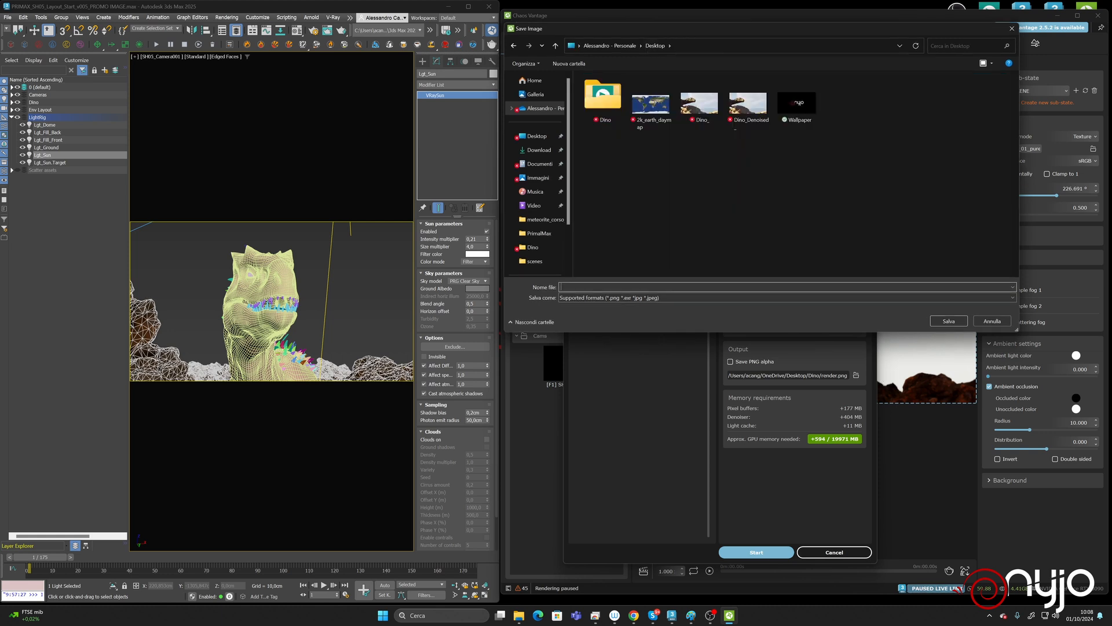
type("DinoFront_Denoise")
key("Return")
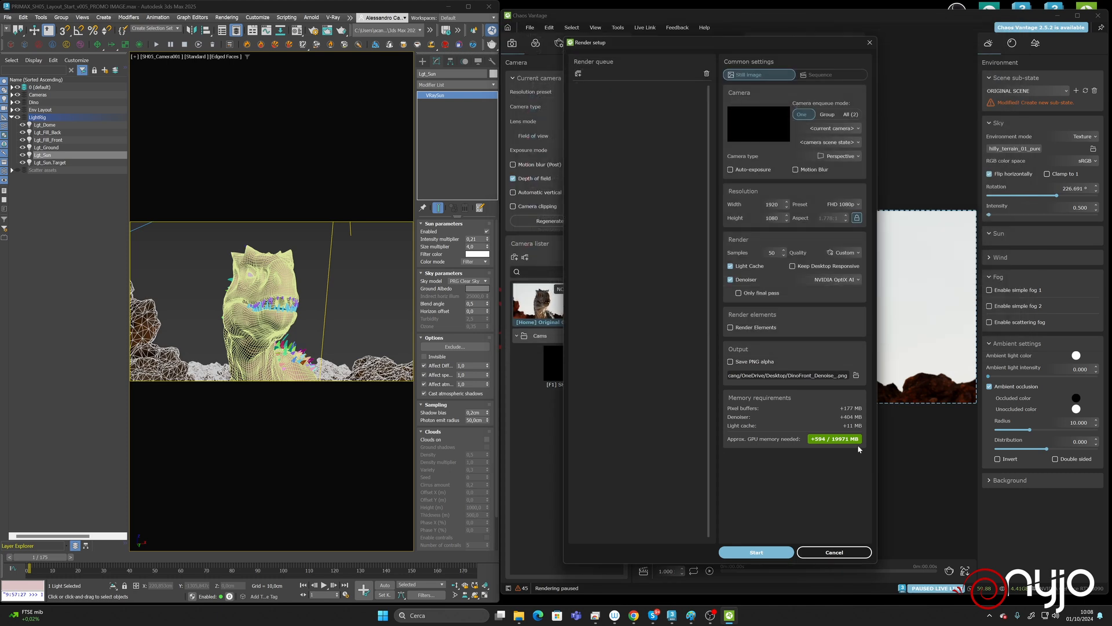
key("Return")
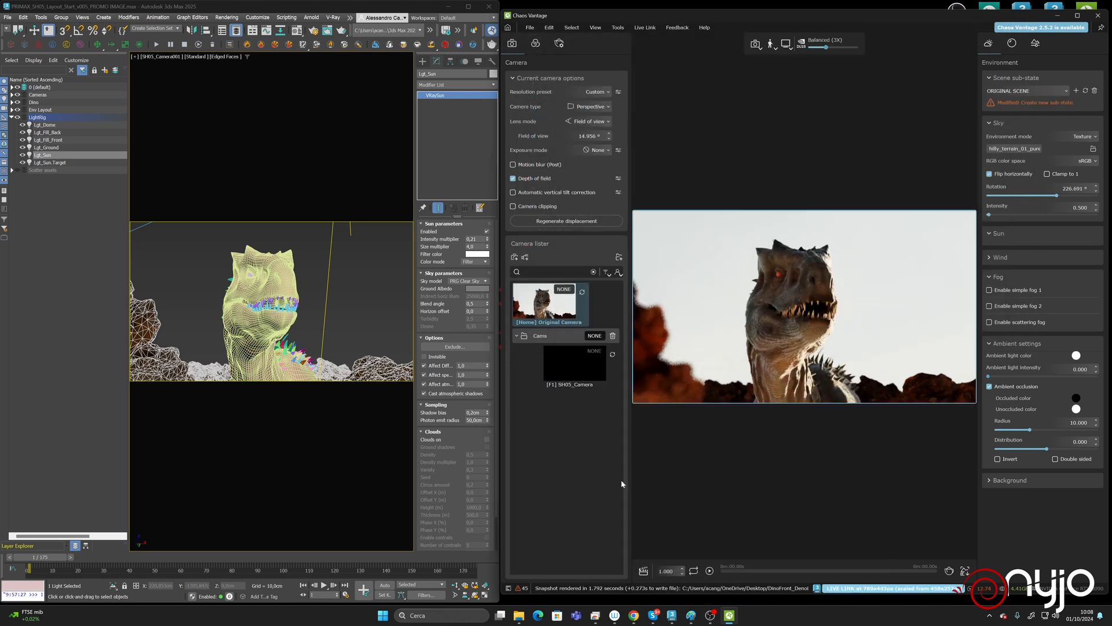
Step: Switch to File Explorer, go to the Desktop folder and open the rendered DinoFront_Denoise_ image
key("alt+Tab")
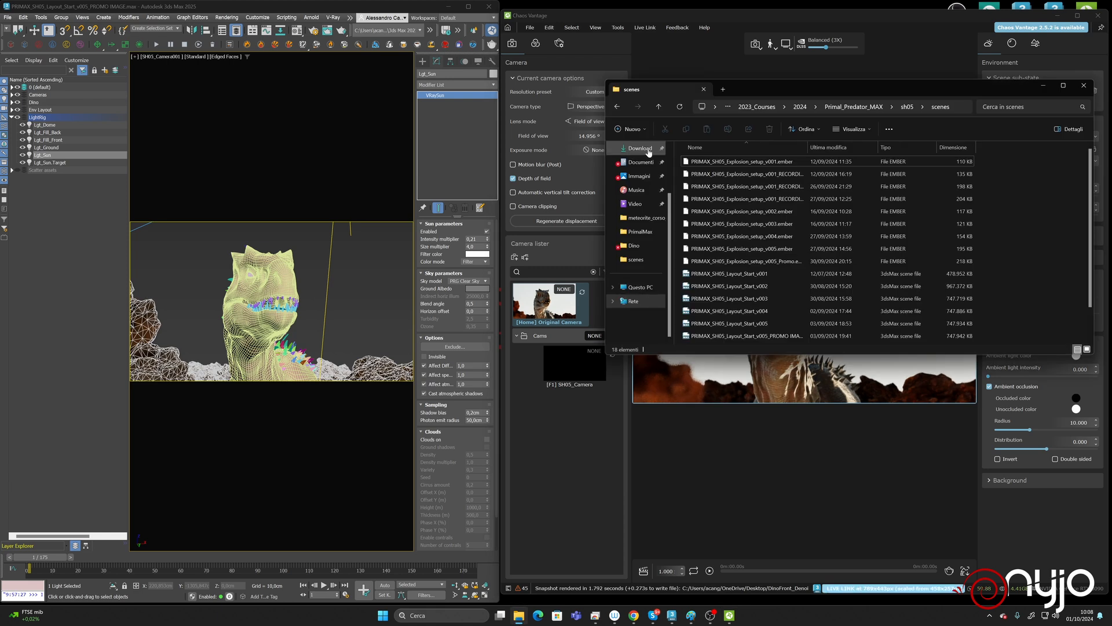
scroll(644, 159, "up", 2)
left_click(637, 206)
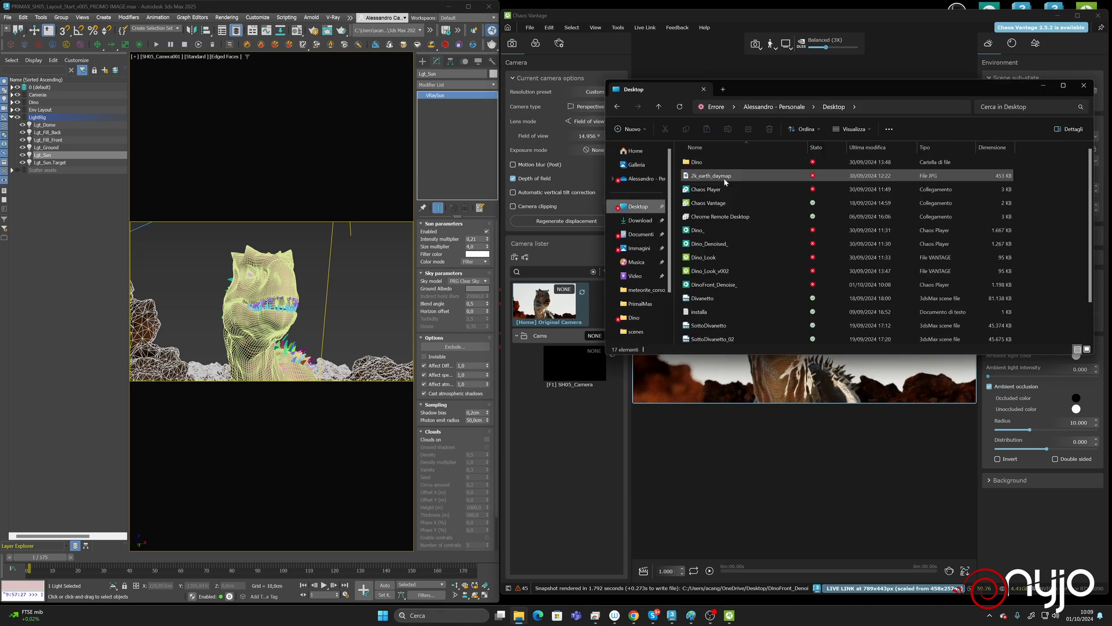
left_click(723, 286)
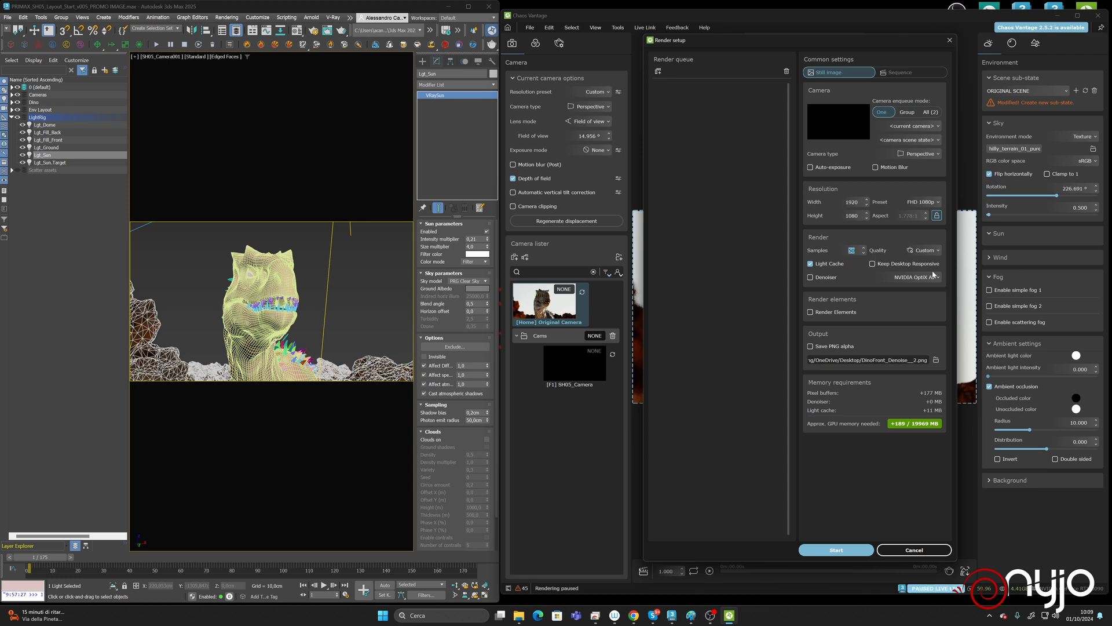
Step: Render a still with 1000 samples and no denoiser as DinoFront_Denoise__2, and add DinoFront_Denoise_ as a layer over it in Chaos Player
left_click(836, 550)
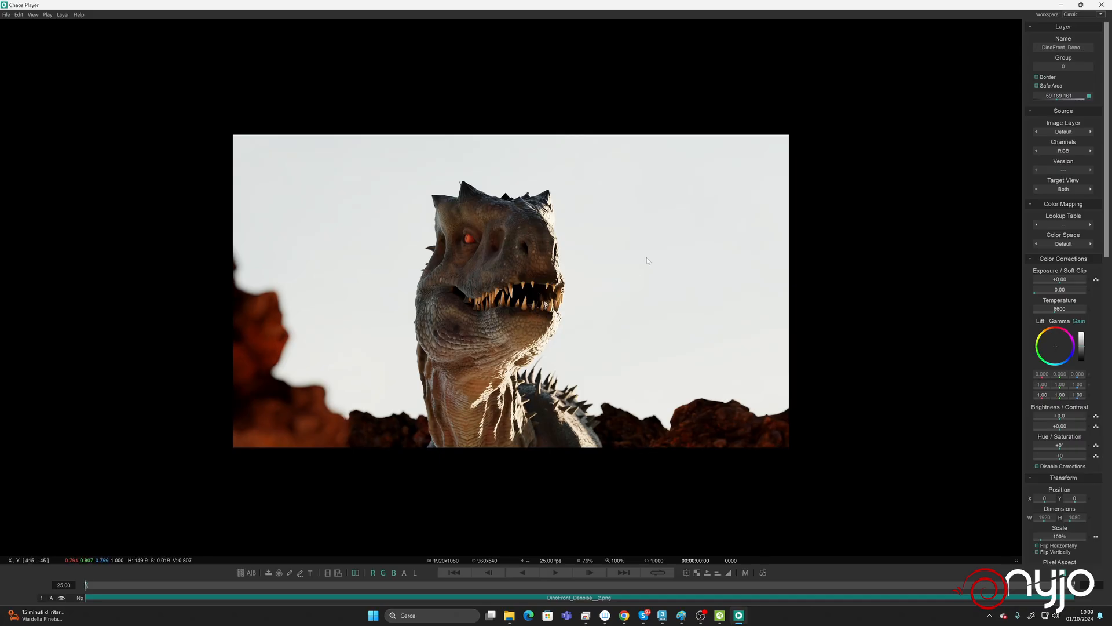
left_click(6, 15)
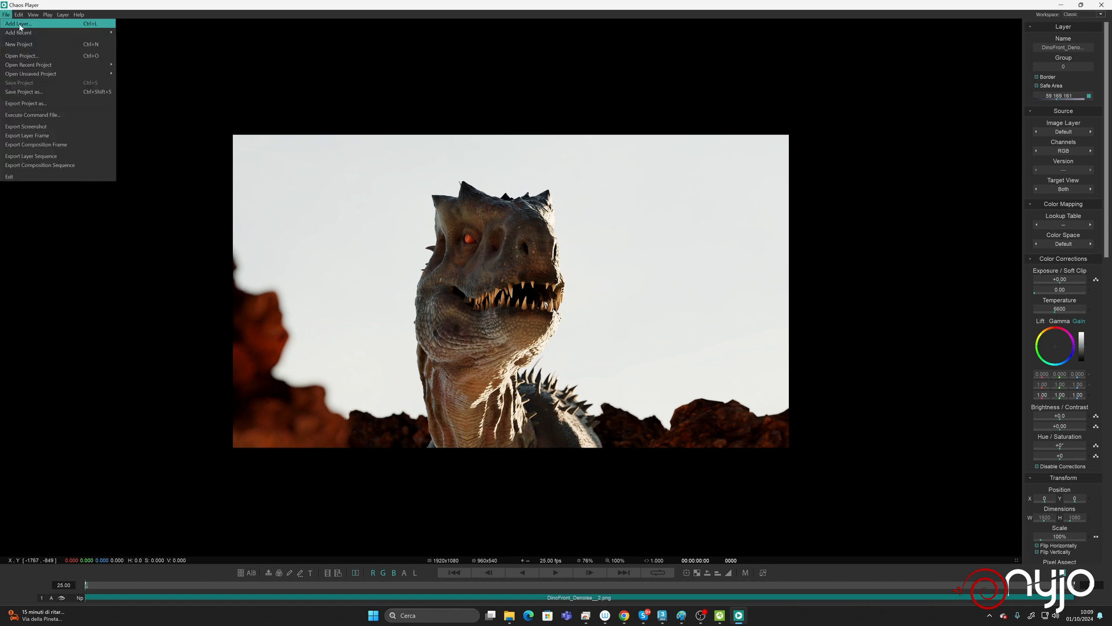
left_click(19, 24)
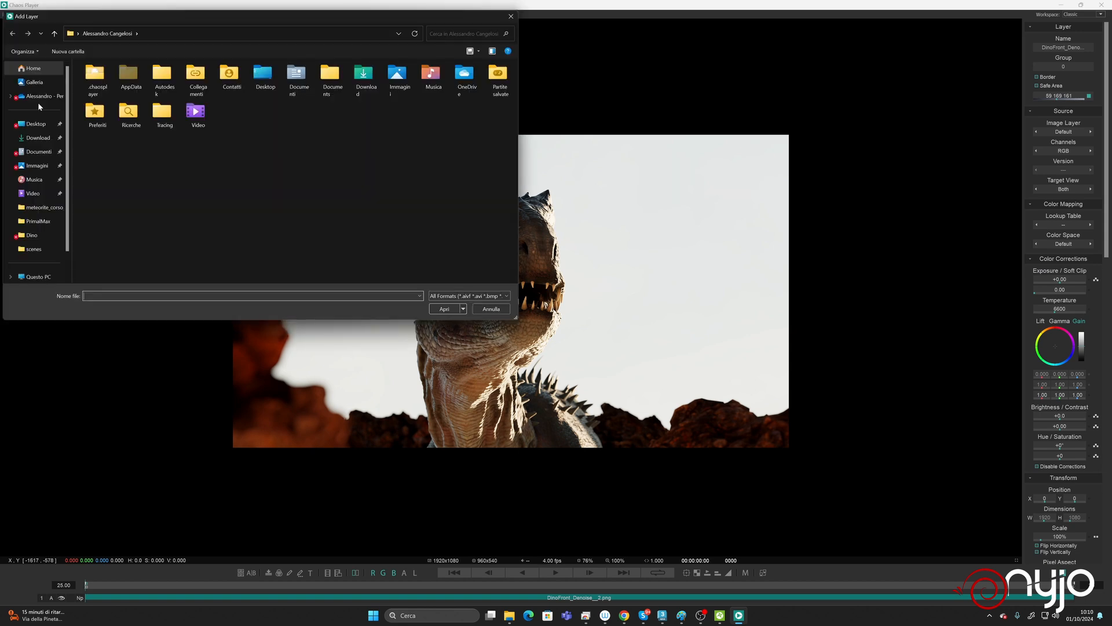
left_click(36, 124)
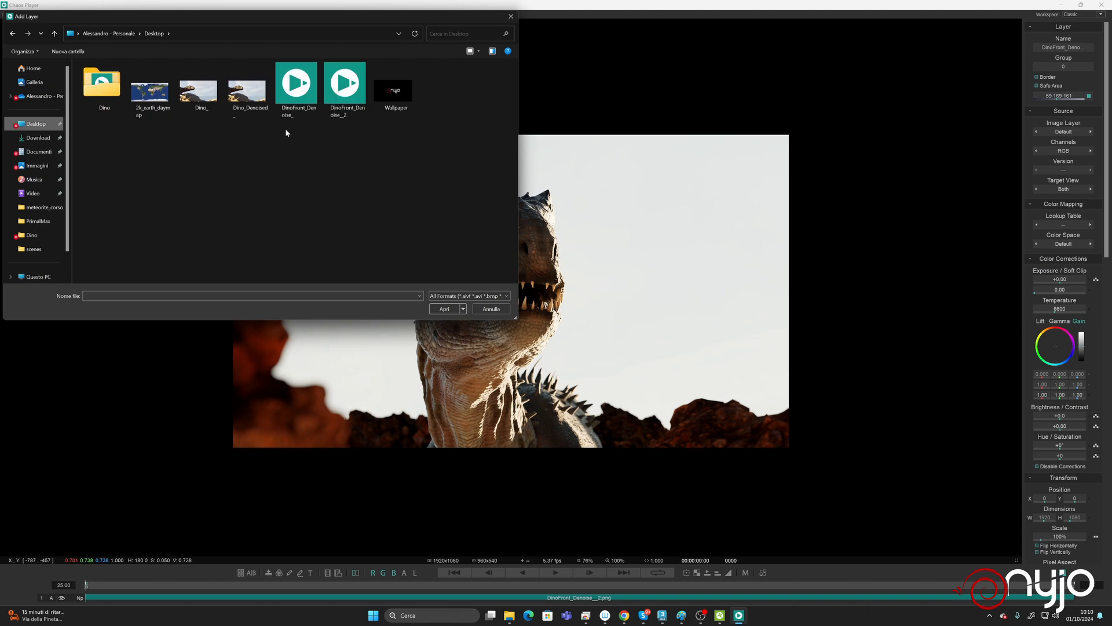
double_click(295, 110)
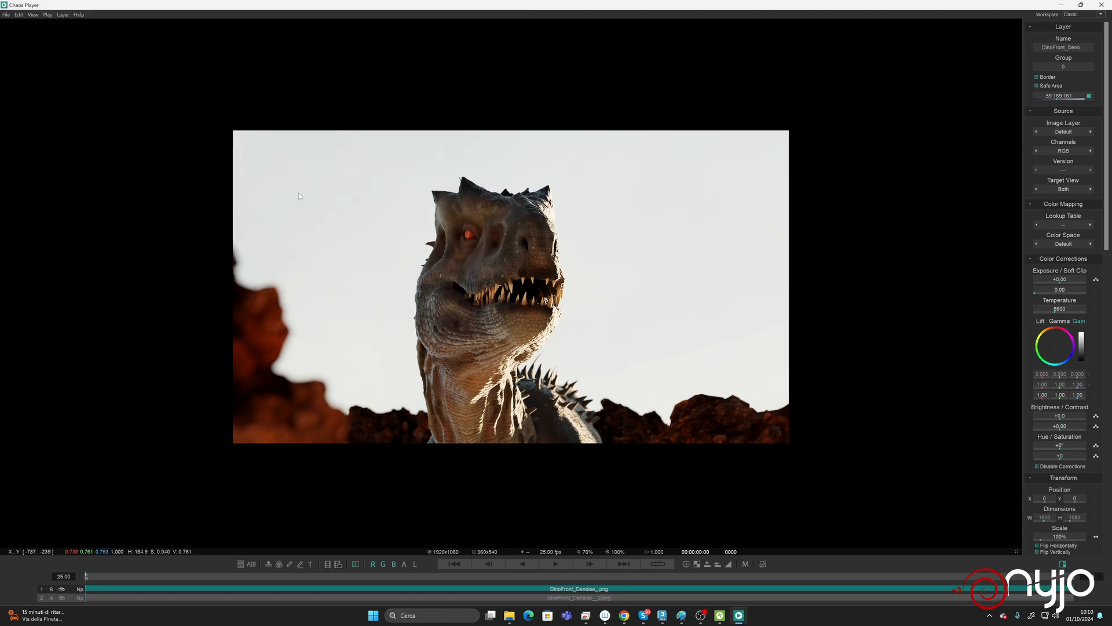
Step: Toggle the DinoFront_Denoise_ layer's visibility to compare both renders around the dinosaur's eye, skin and teeth
left_click(61, 589)
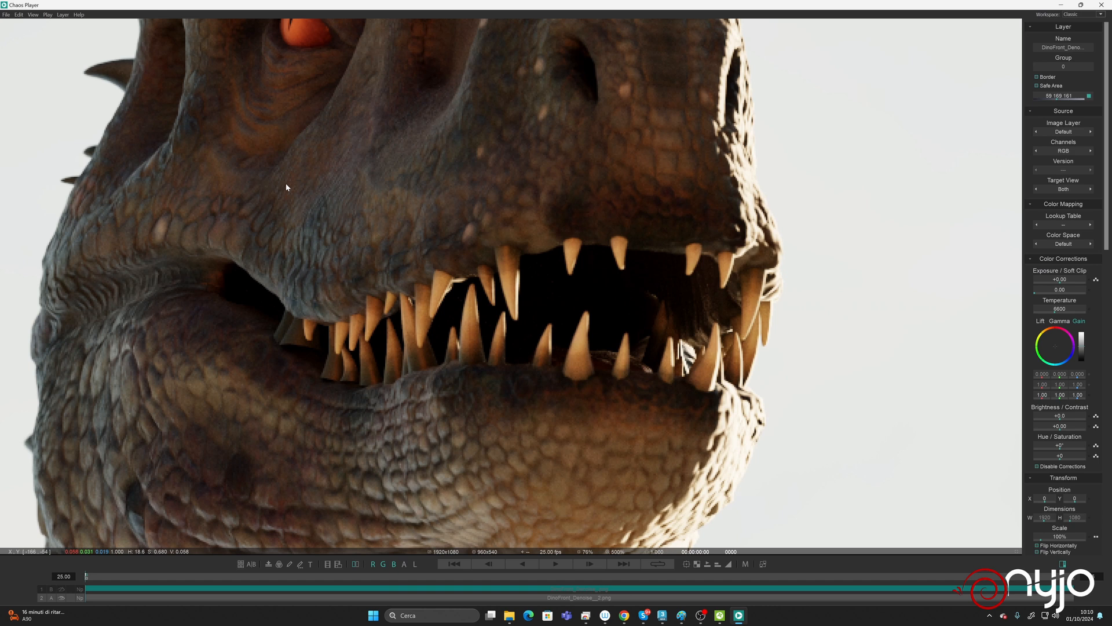
left_click(62, 589)
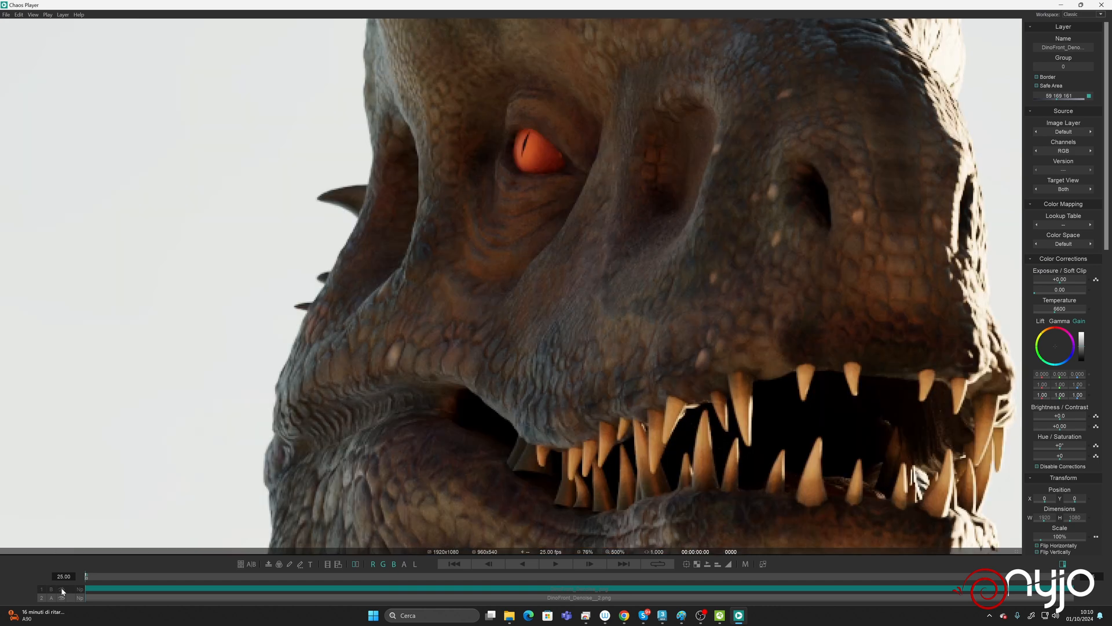
left_click(61, 589)
scroll(602, 261, "down", 4)
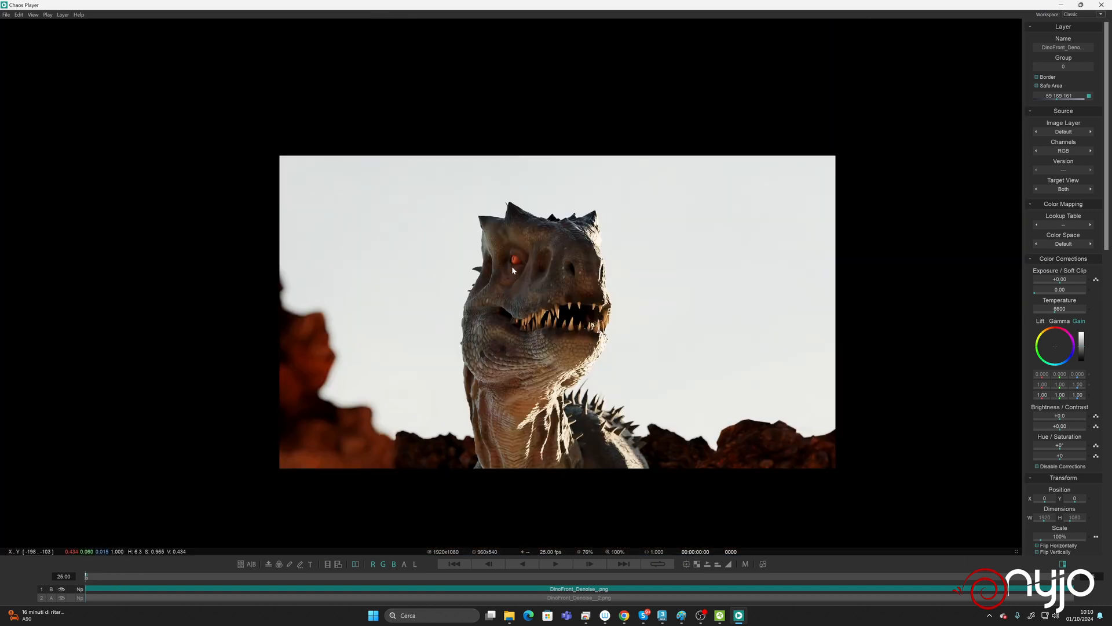
left_click(61, 589)
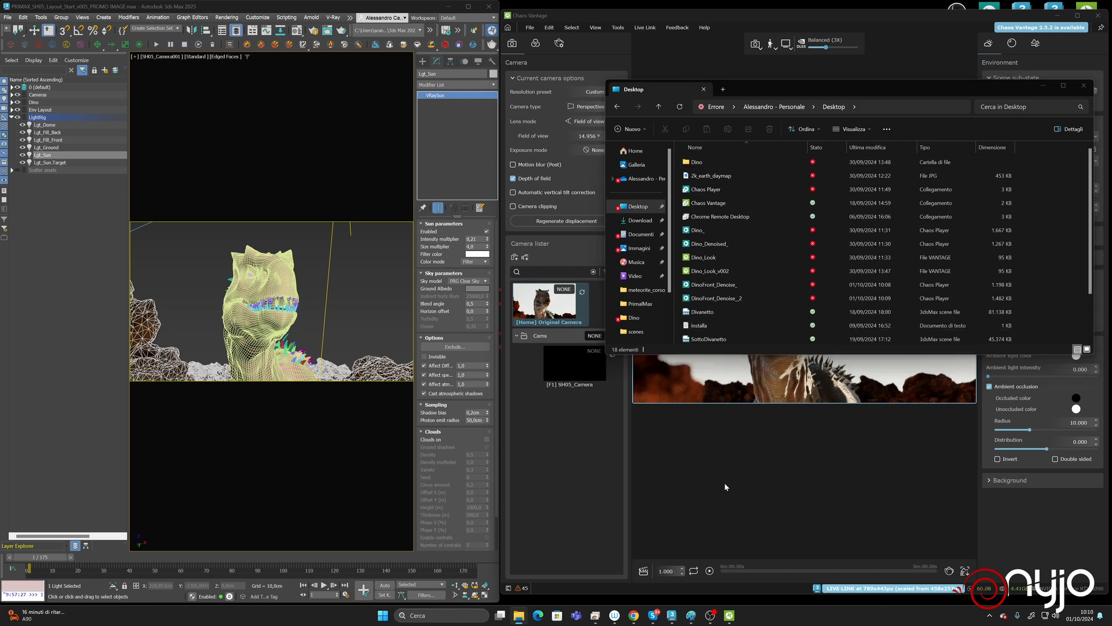
Step: Switch back to 3ds Max and set up a Chaos Vantage animation render via Live Link from SH05_Camera001
left_click(724, 482)
left_click(483, 54)
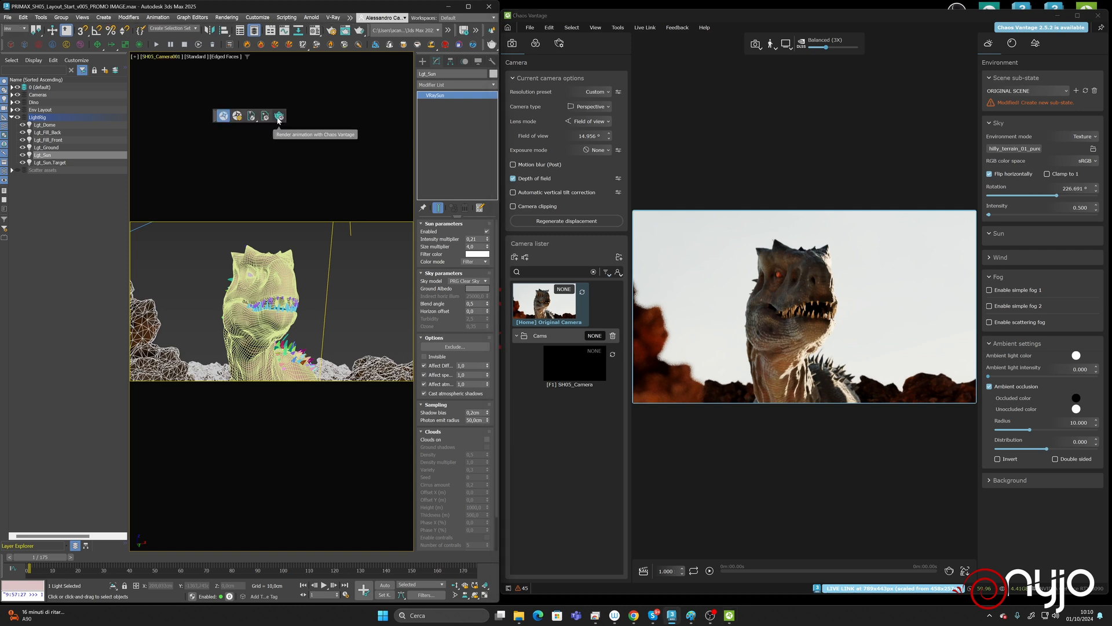
left_click(279, 117)
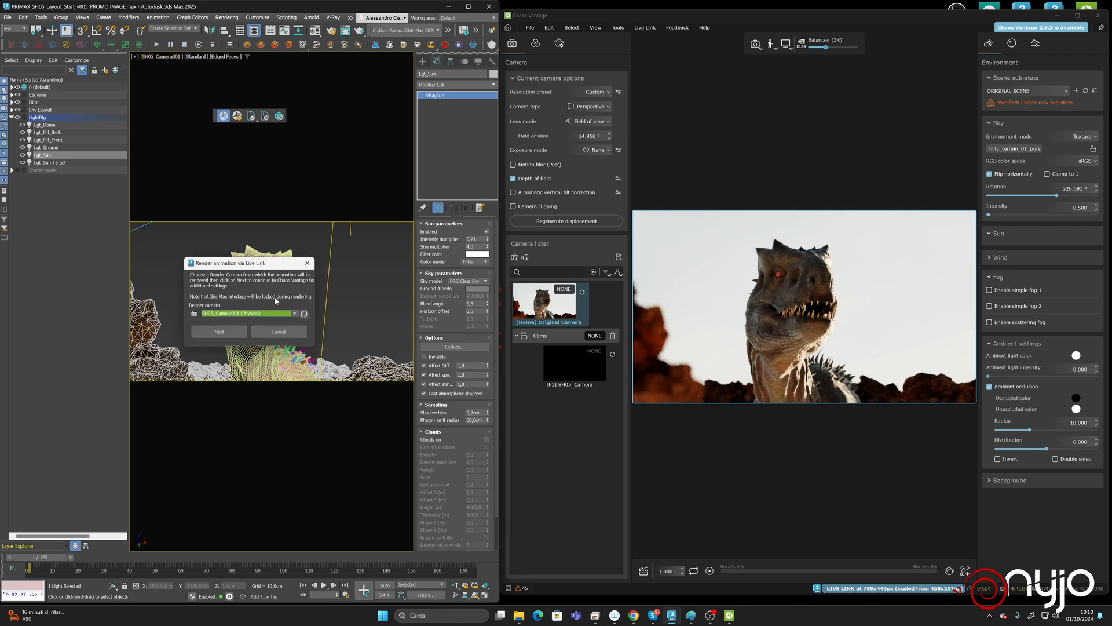
left_click(220, 331)
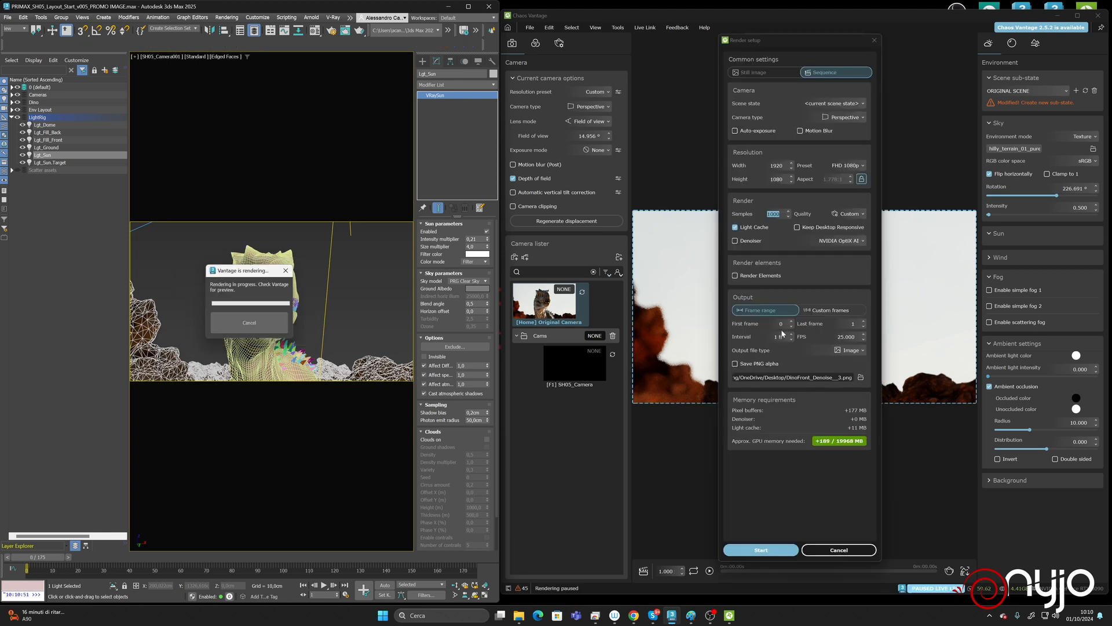
Step: Look at the custom frames option, return to the frame range output and set the last frame to 50
left_click(812, 311)
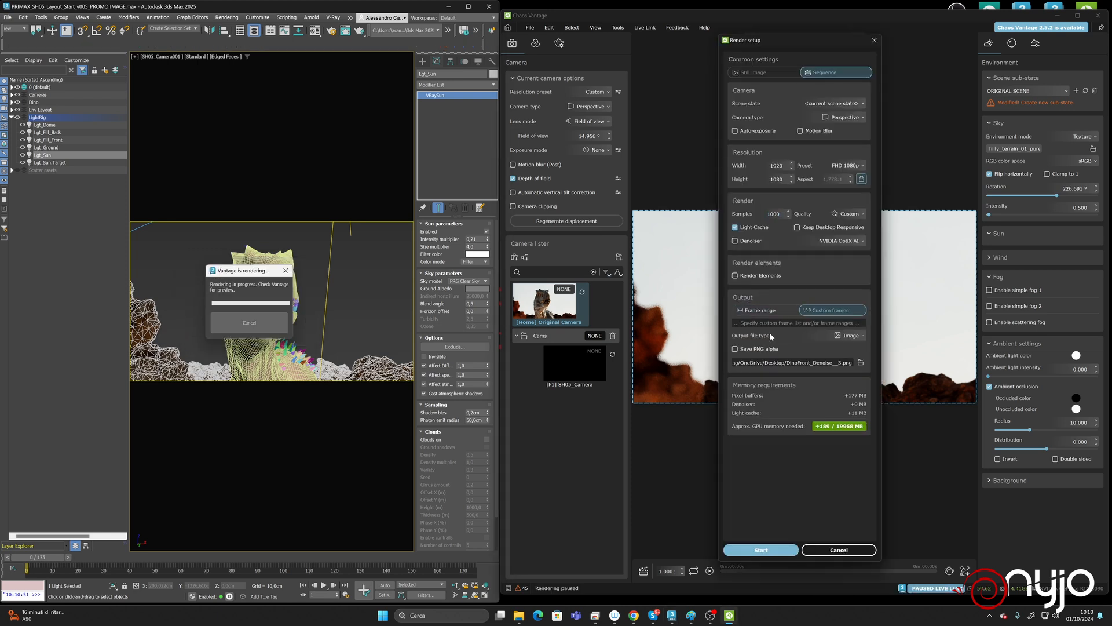
left_click(760, 310)
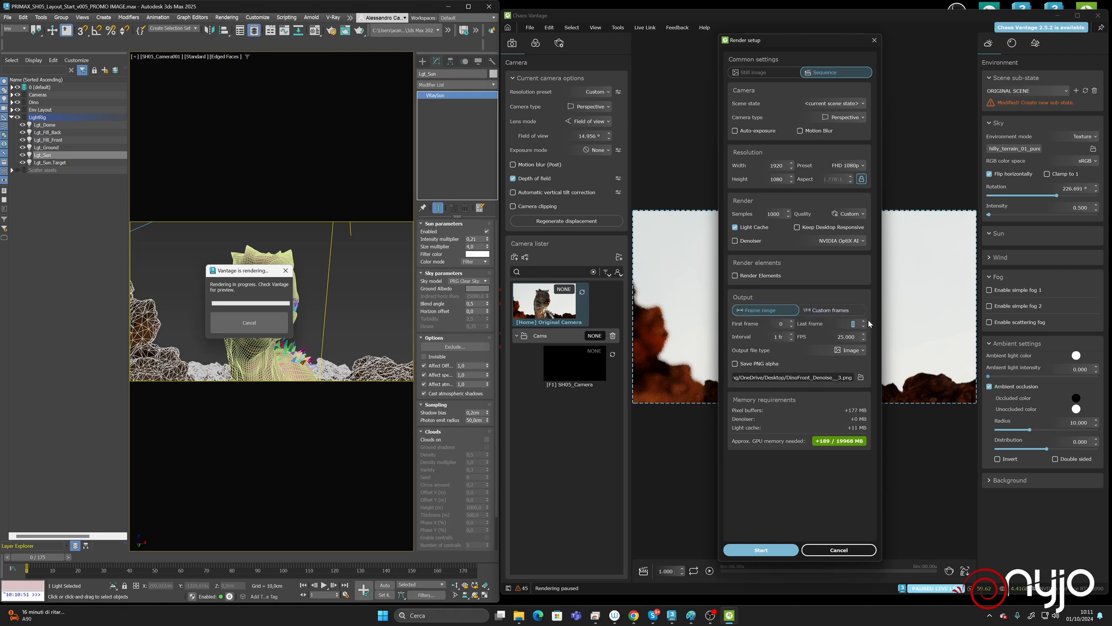
type("50")
key("Return")
Step: Set the sequence output file to DinoAnim_Preview_ inside a new Anim folder on the Desktop
left_click(861, 378)
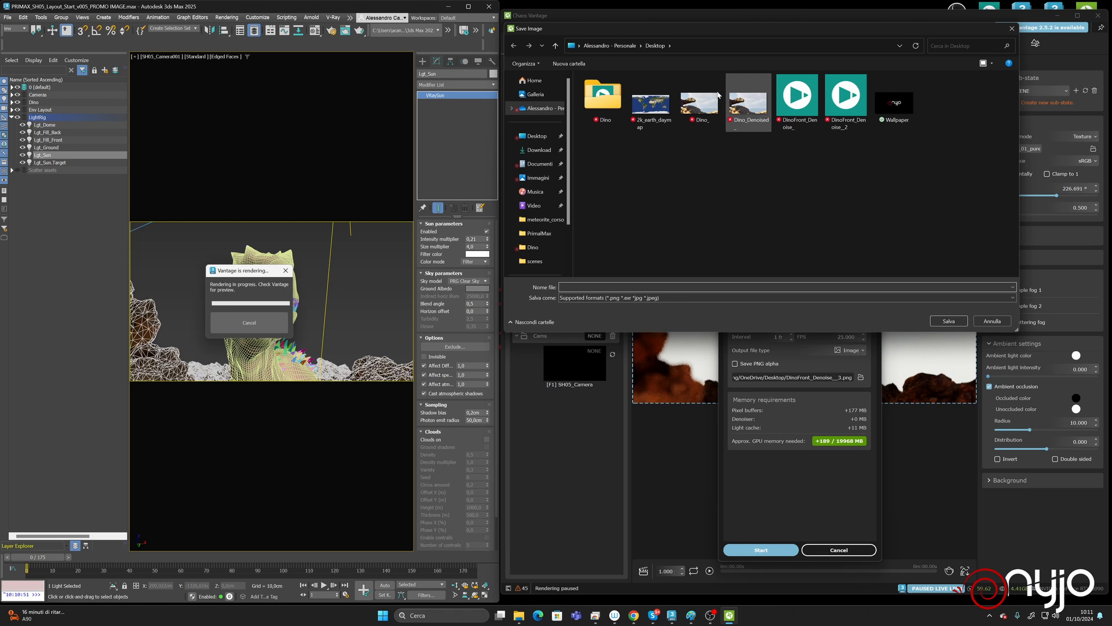
double_click(602, 96)
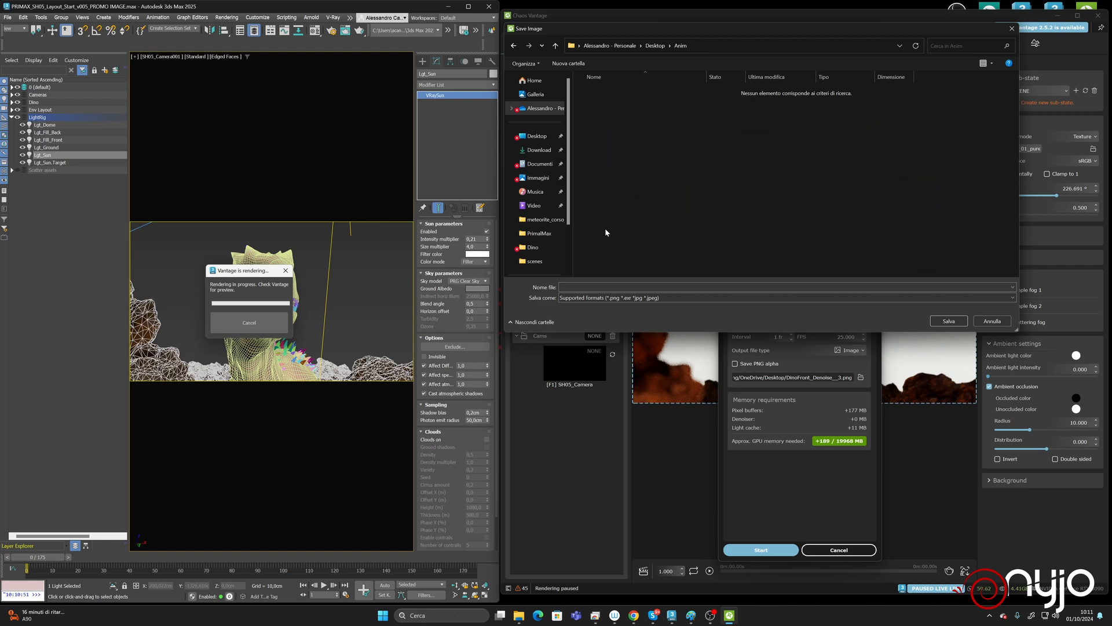
type("DinoAnim_Pre")
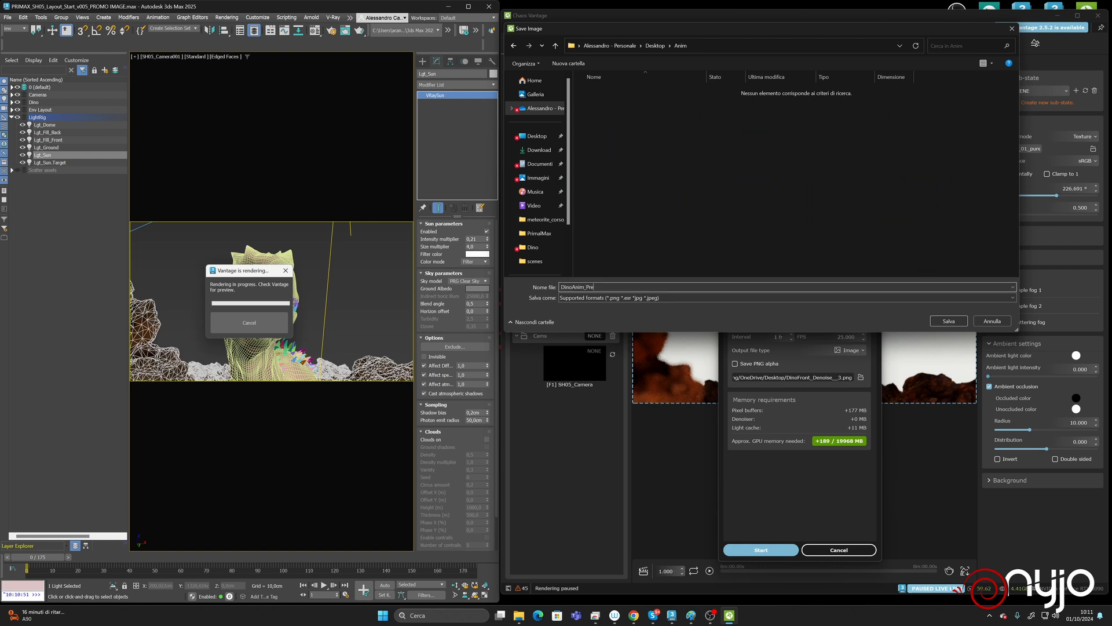
type("view_")
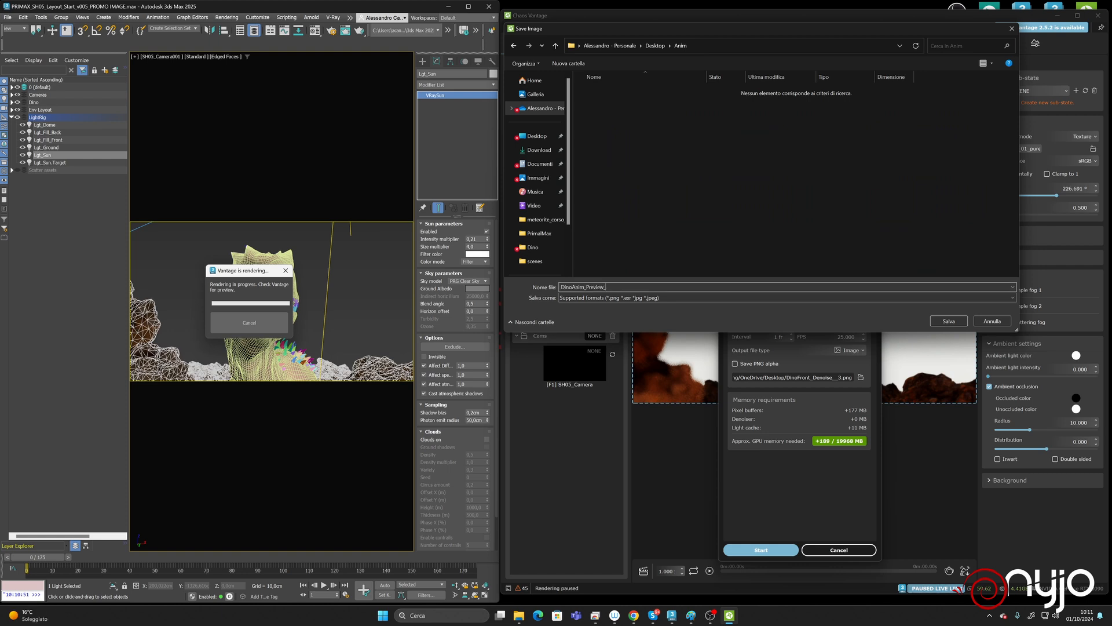
key("Return")
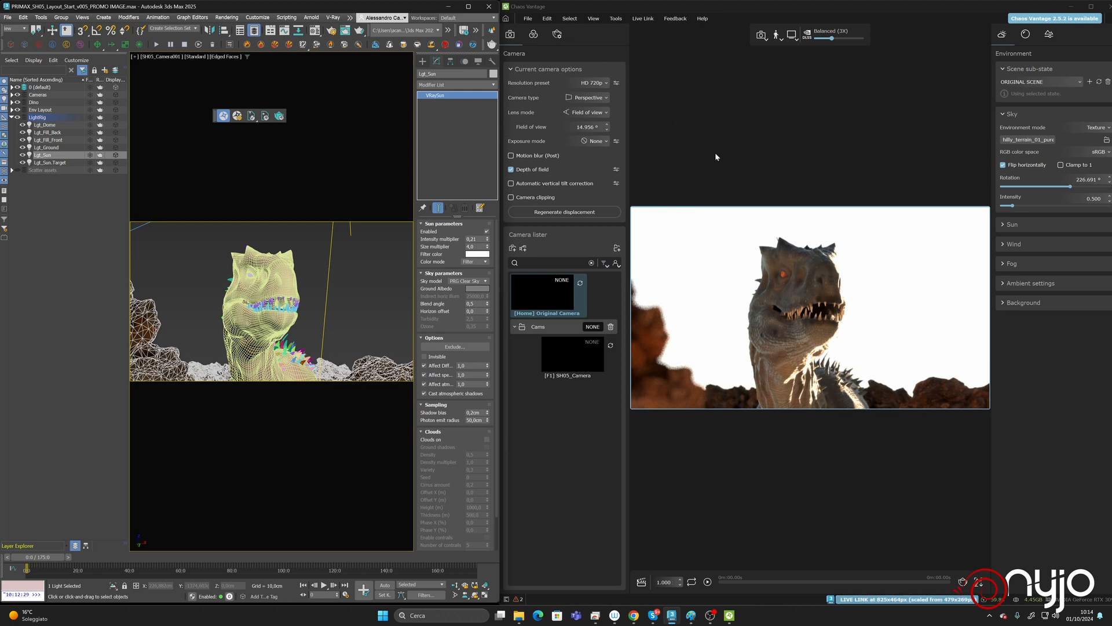
Step: Load the Dino_Look_v002 file from the Desktop as configuration only onto the live-linked dinosaur scene in Chaos Vantage
left_click_drag(1111, 203, 1104, 203)
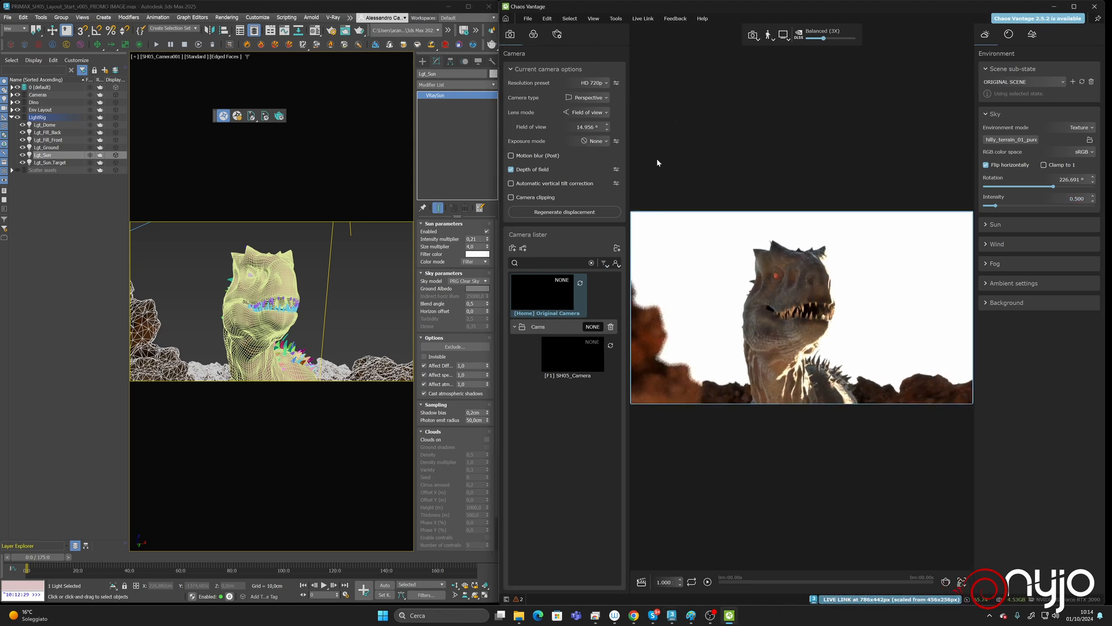
left_click(527, 18)
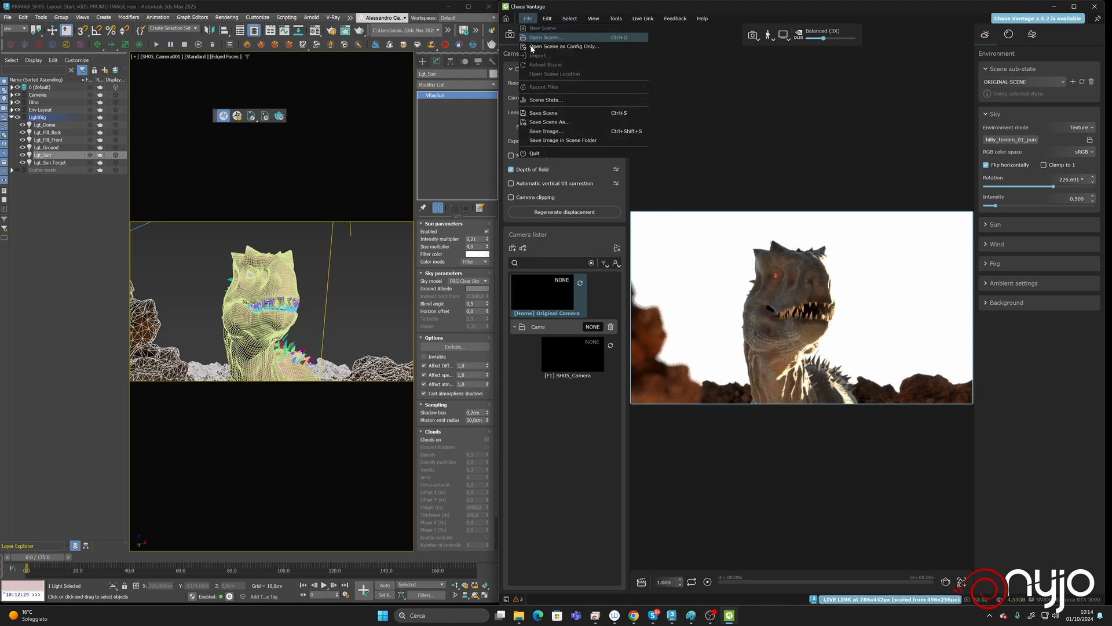
left_click(574, 47)
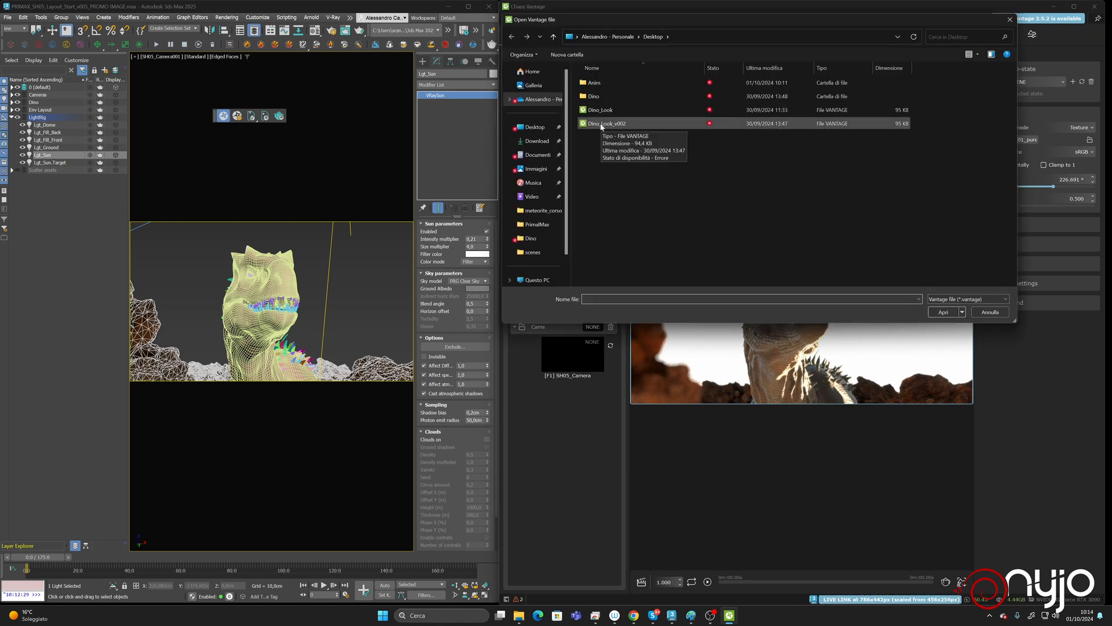
left_click(601, 124)
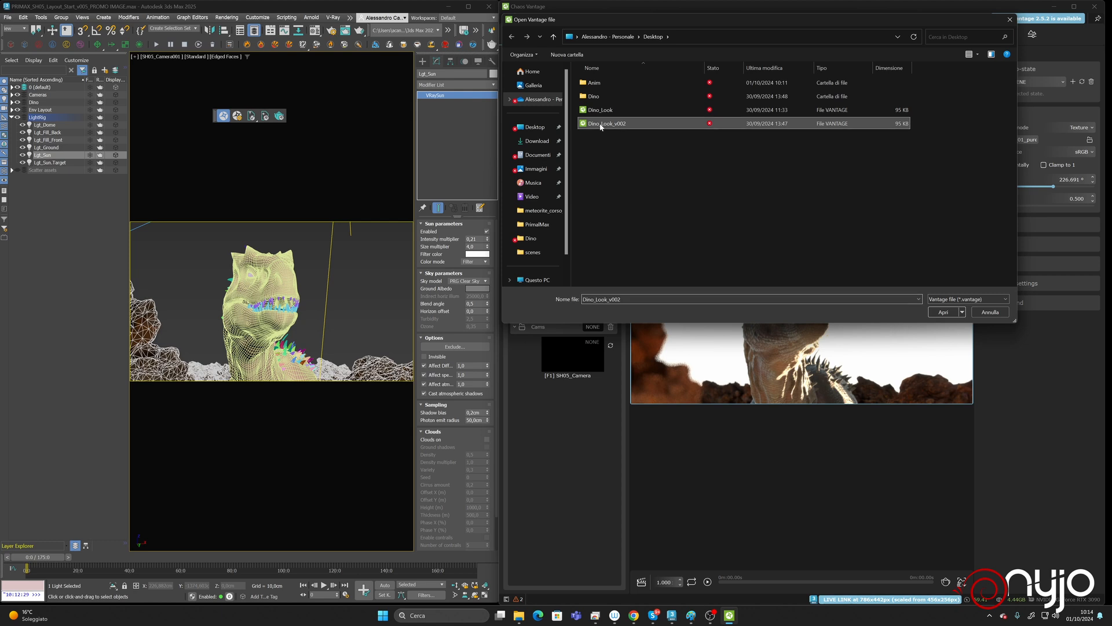
left_click(943, 311)
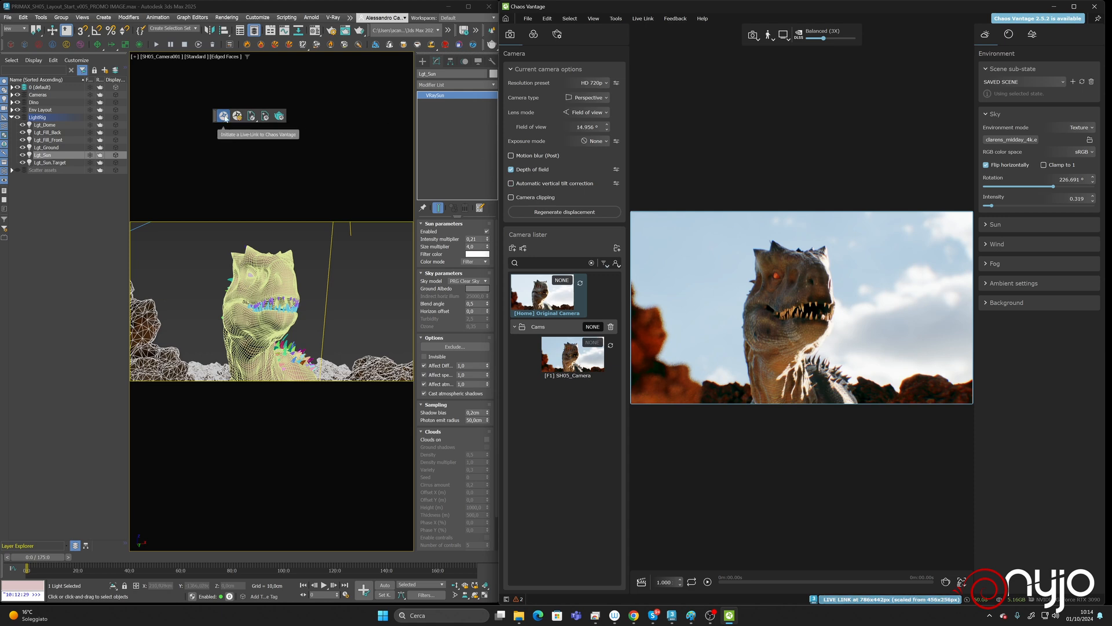
Step: Play back the rendered Dino_ image sequence in Chaos Player and pause it partway through
left_click(270, 119)
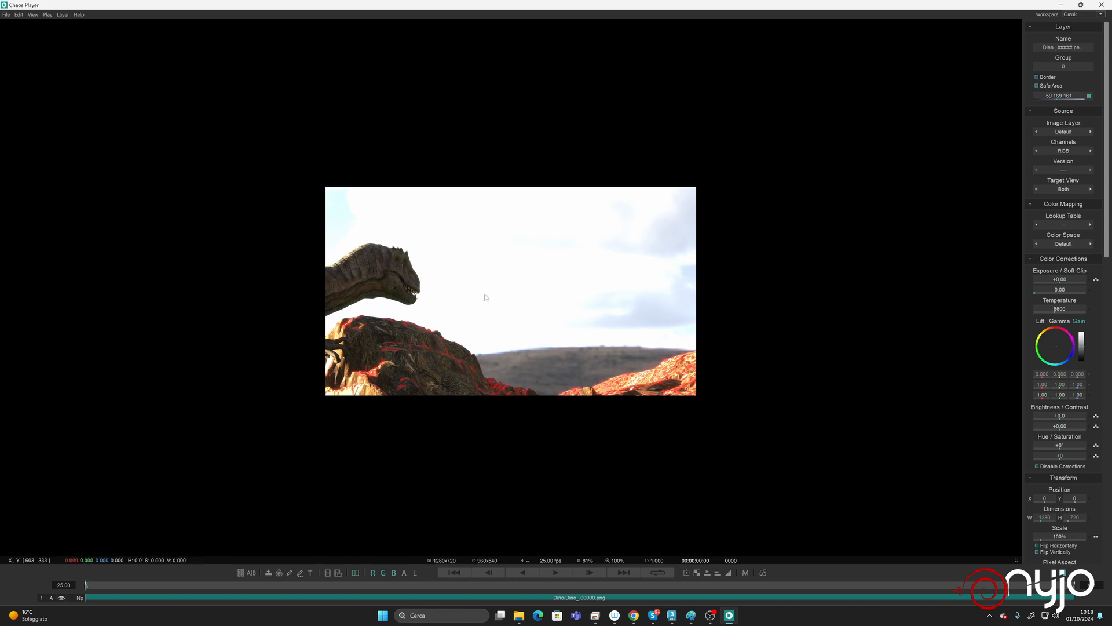
left_click(556, 572)
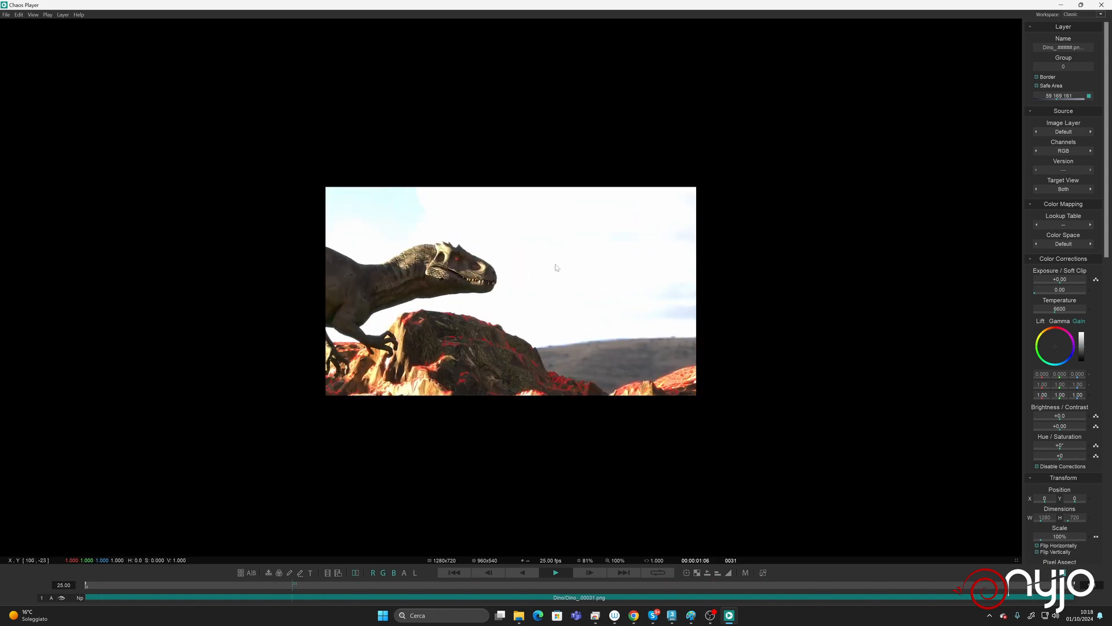
left_click(551, 573)
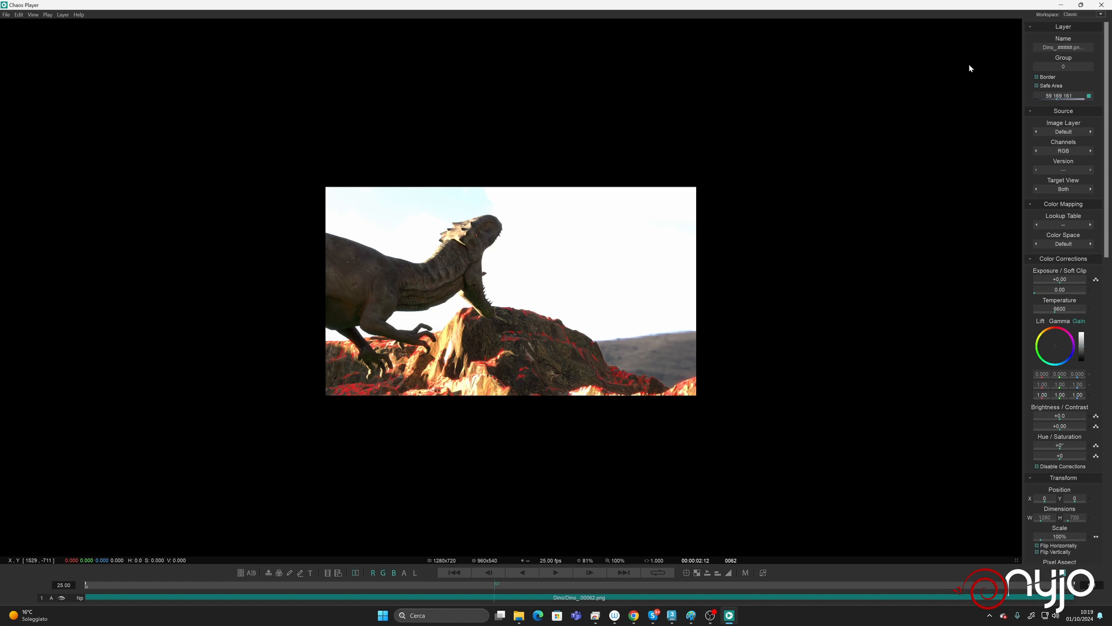
Step: Launch Chaos Vantage, create a new file and maximize its window
key("super")
type("va")
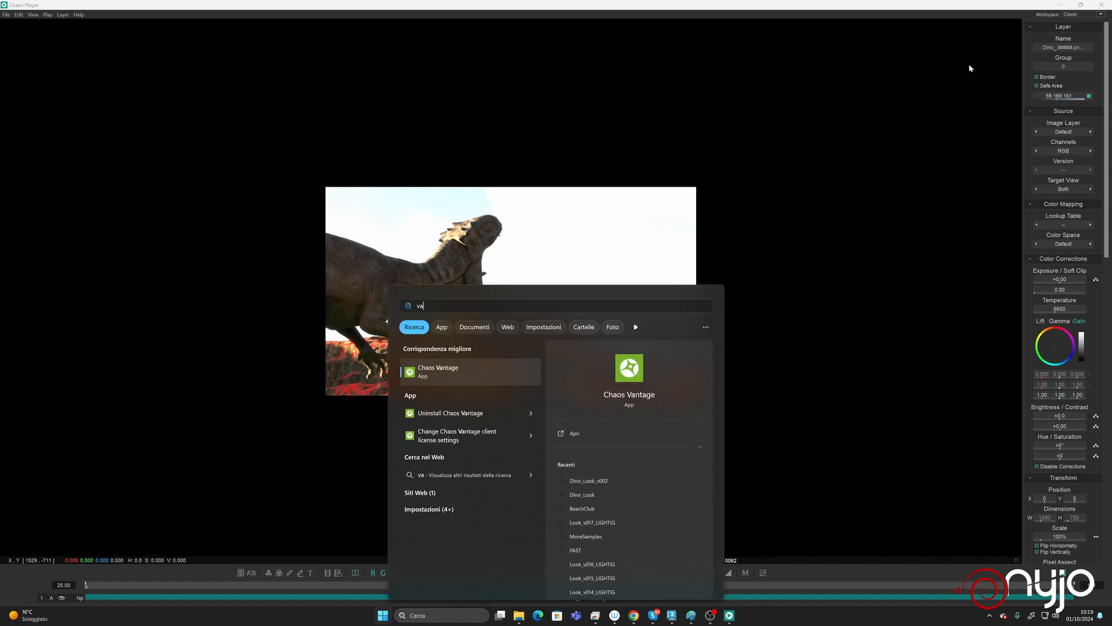
key("Return")
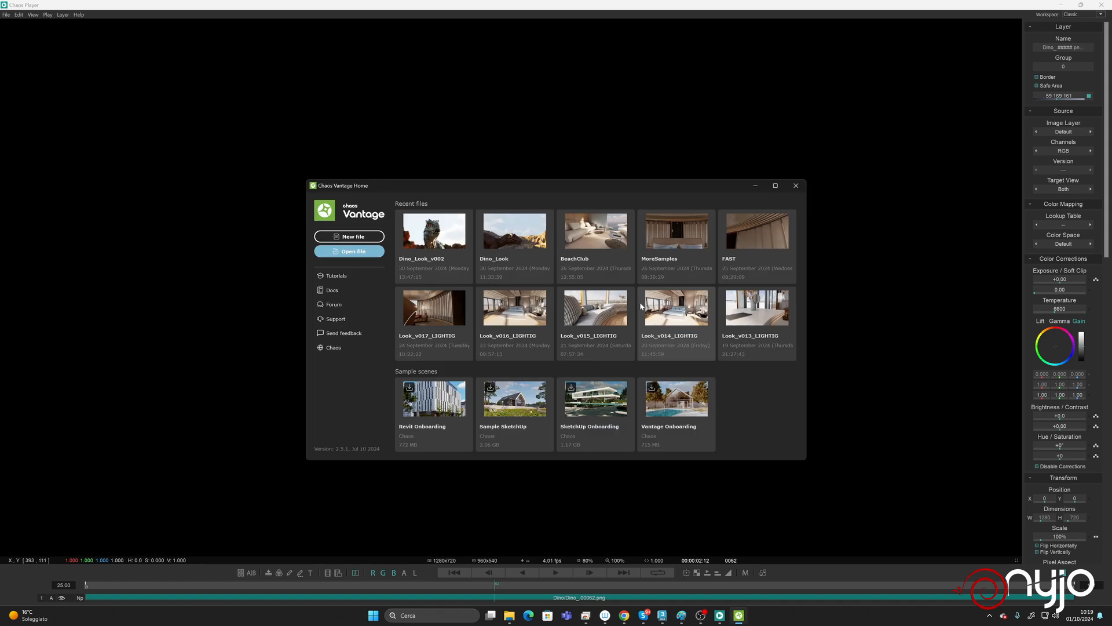
left_click(350, 237)
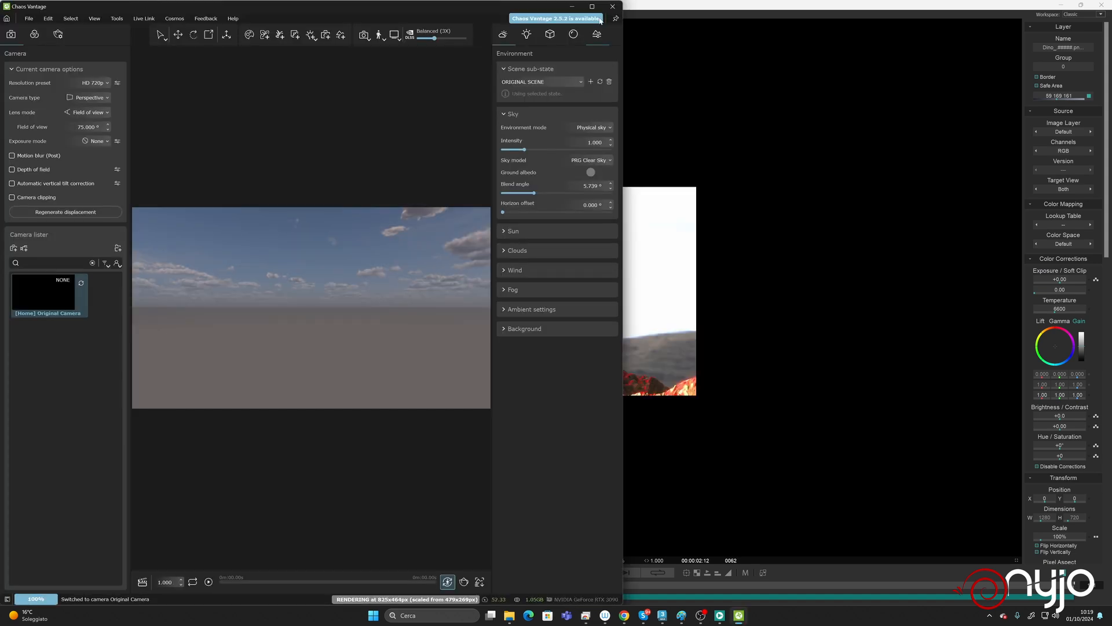
left_click(593, 9)
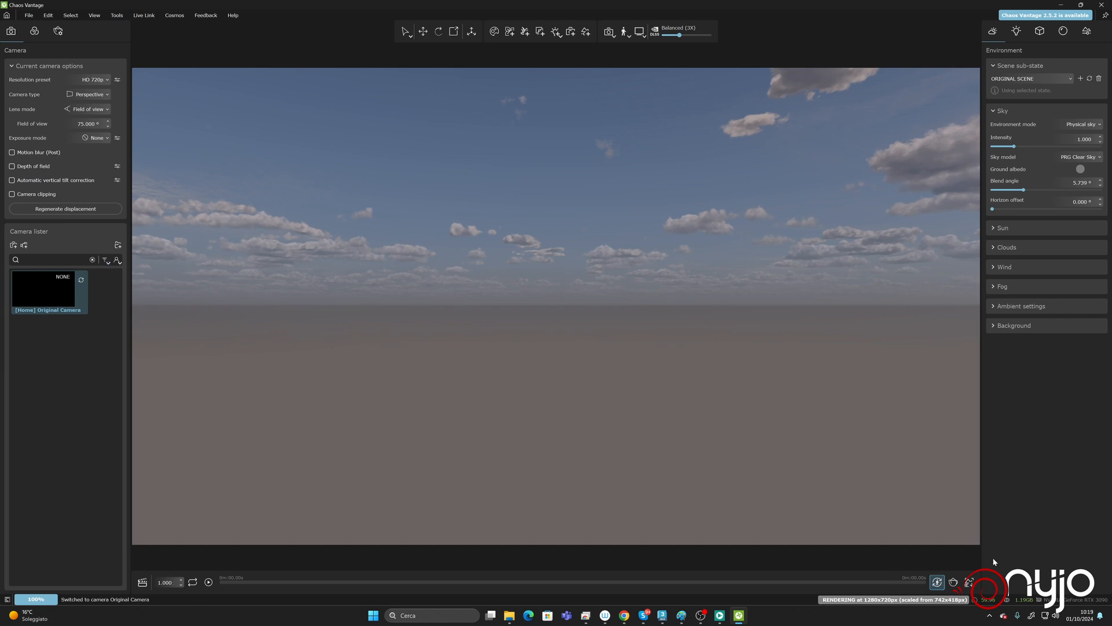
Step: Enable Render Elements in the still image render setup, review the available beauty, geometry, mask and raw elements, and close the list
left_click(954, 582)
left_click(562, 313)
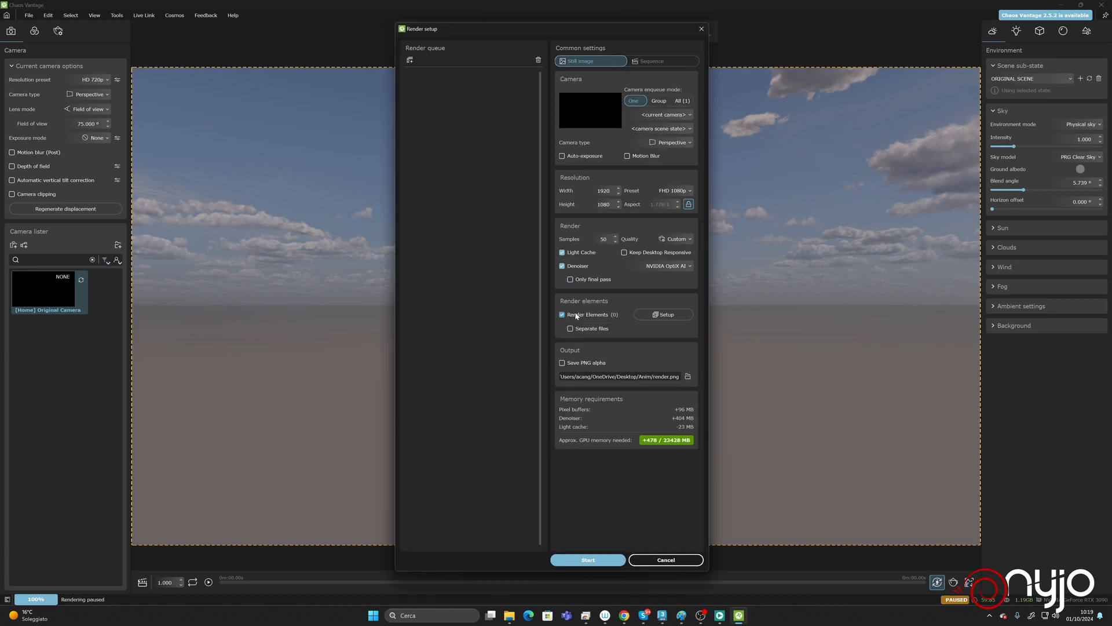
left_click(644, 314)
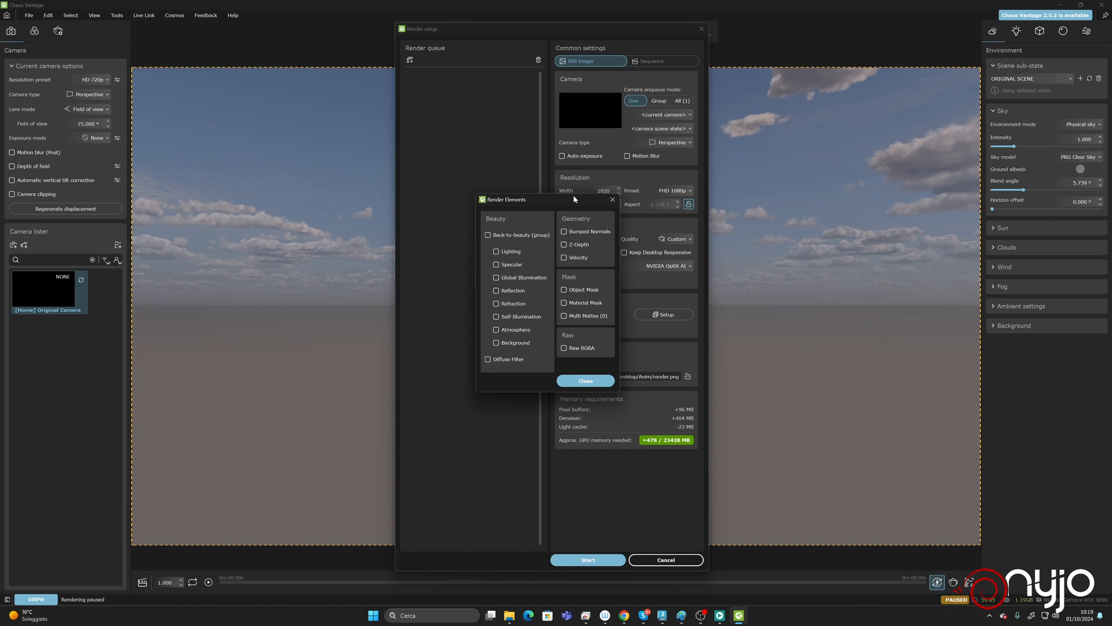
left_click(612, 200)
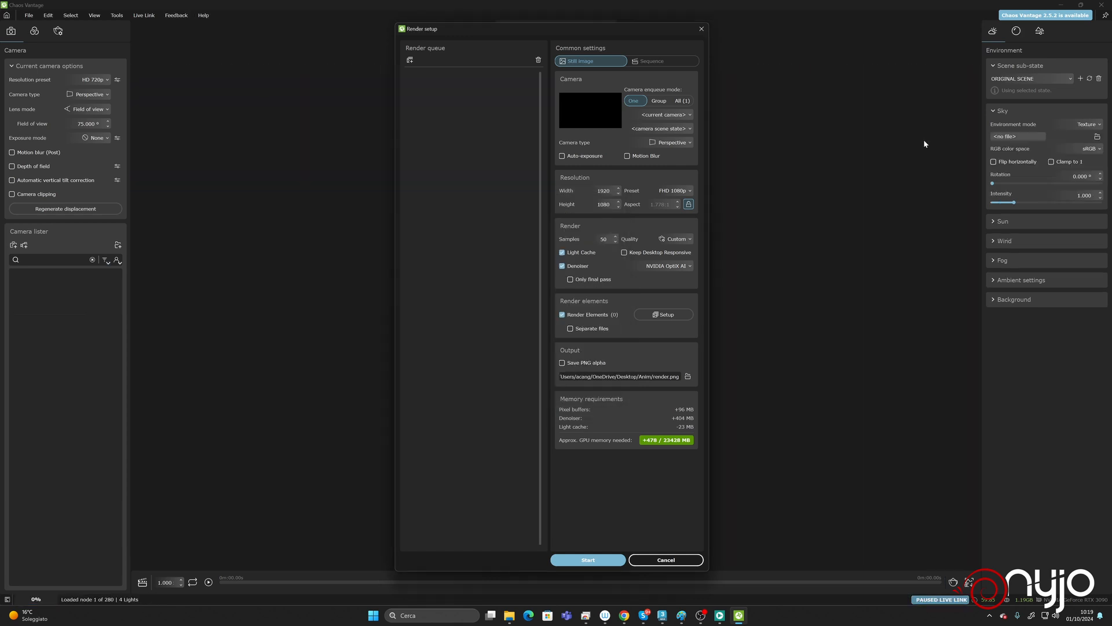